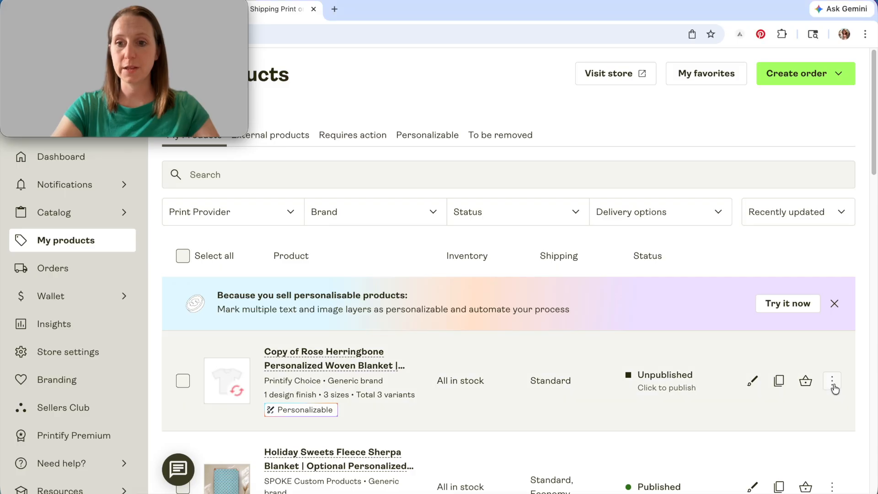
# Step: Start replacing the product of the copied Rose Herringbone blanket listing and search the replacement catalog for "velveteen"
pyautogui.click(832, 381)
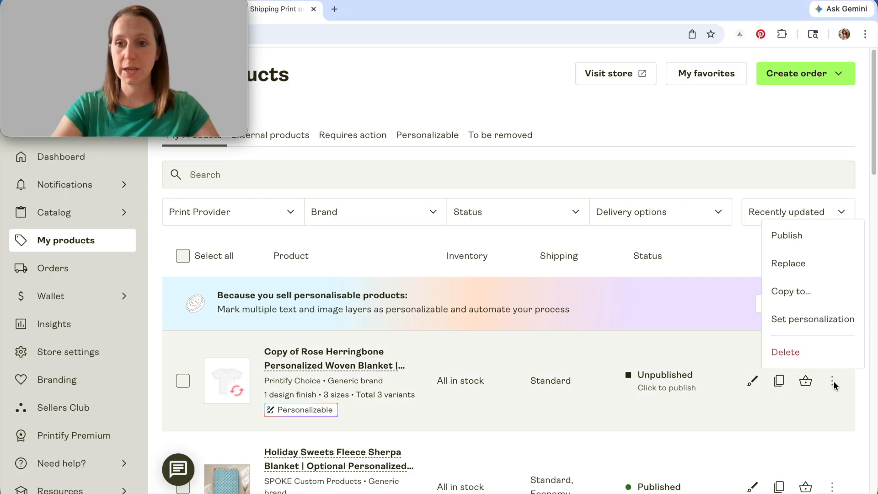
pyautogui.click(808, 269)
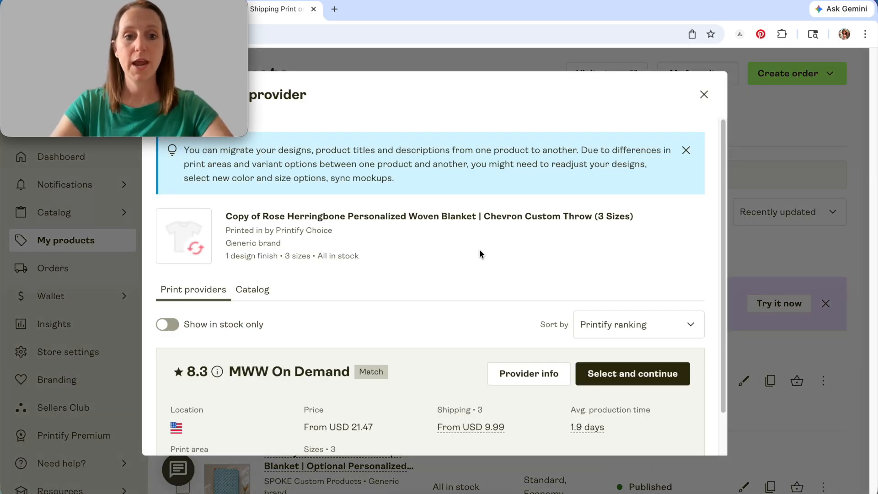
pyautogui.click(262, 289)
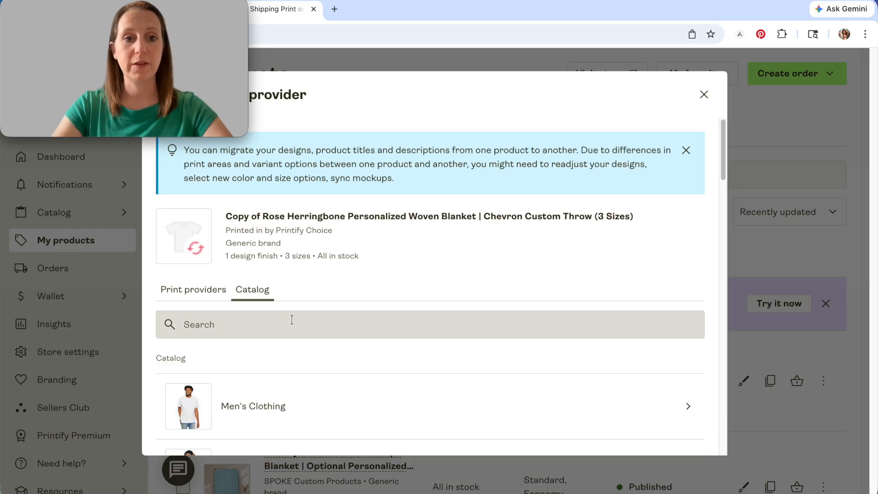
pyautogui.click(222, 329)
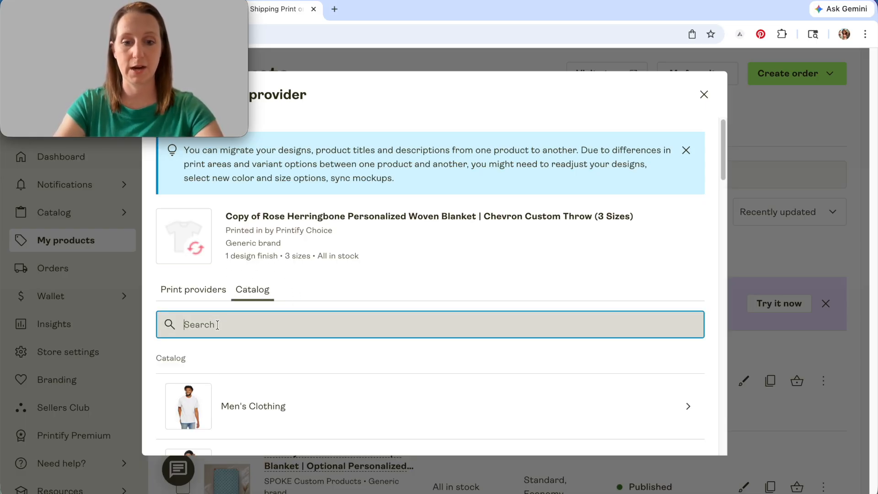
pyautogui.write('velvet')
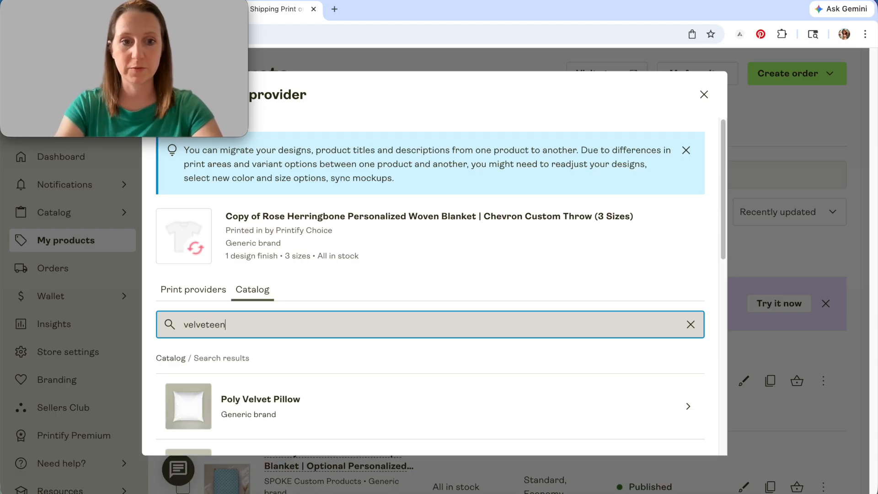
pyautogui.write('een')
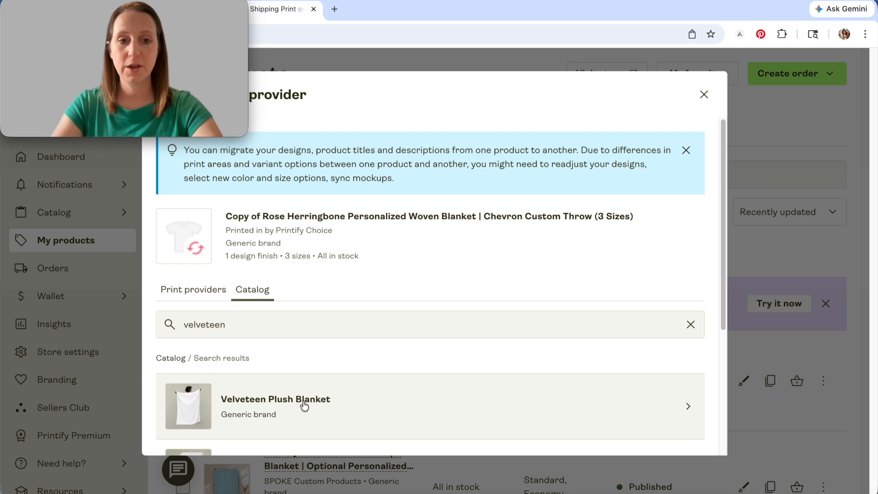
# Step: Choose the Velveteen Plush Blanket fulfilled by Printify Choice as the replacement product
pyautogui.click(304, 406)
pyautogui.scroll(-4, 394, 251)
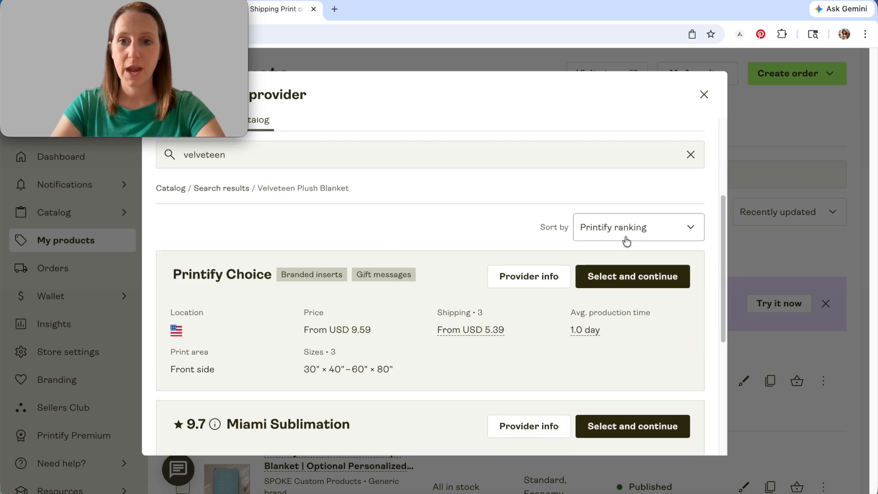
pyautogui.click(651, 279)
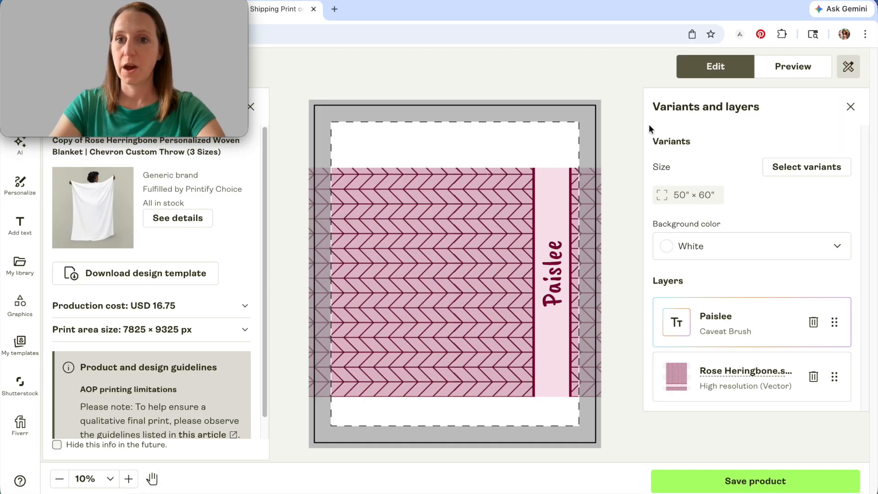
# Step: Rotate the Rose Herringbone artwork to 0° so its band lies near the bottom, and enlarge it to cover the whole print area
pyautogui.click(444, 197)
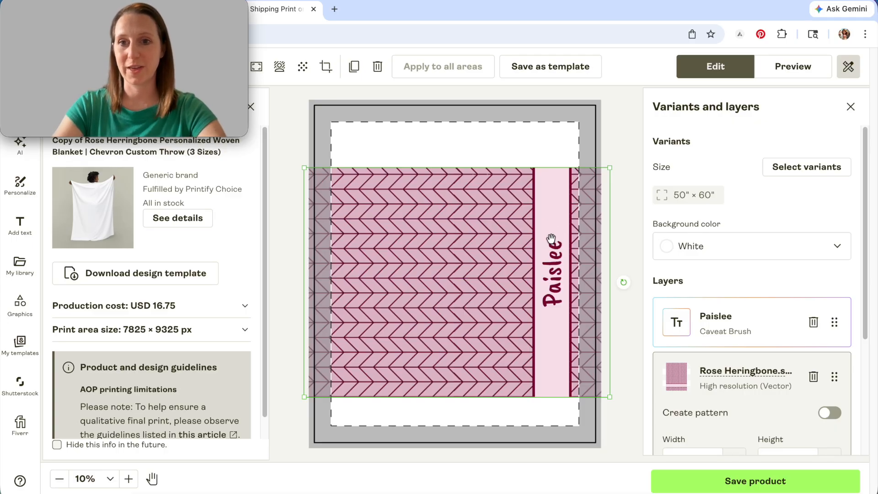
pyautogui.moveTo(624, 284); pyautogui.dragTo(452, 425)
pyautogui.moveTo(455, 348); pyautogui.dragTo(431, 360)
pyautogui.moveTo(538, 140); pyautogui.dragTo(637, 101)
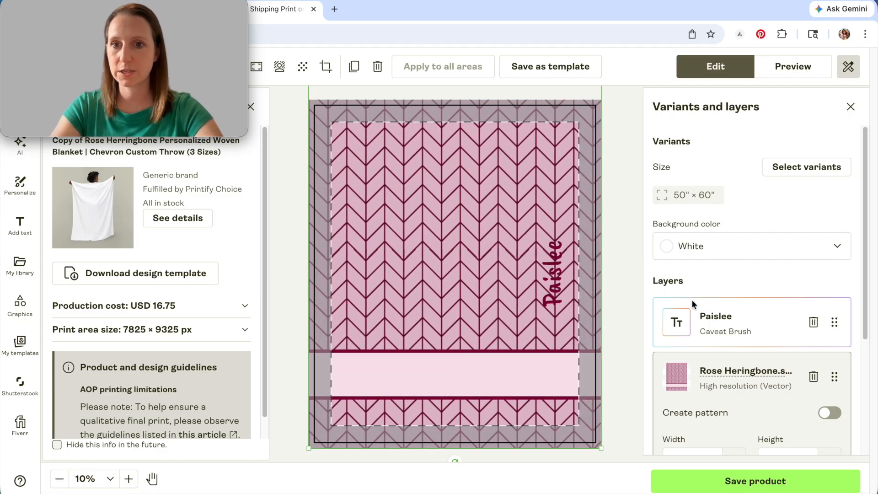
# Step: Rotate the sideways name text to horizontal and move it into the pale band of the artwork
pyautogui.click(555, 274)
pyautogui.moveTo(572, 275); pyautogui.dragTo(455, 401)
pyautogui.click(779, 321)
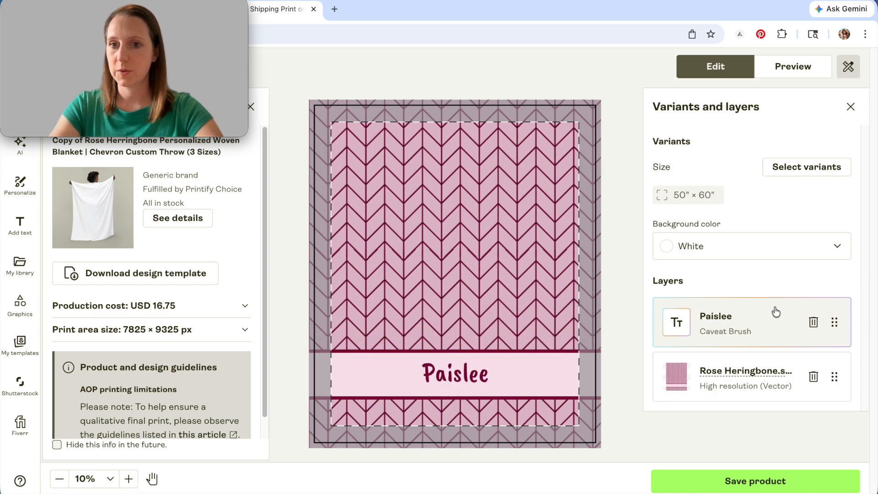
# Step: Position the name text in the pale band at about 74.7% from the top, and center the herringbone artwork horizontally
pyautogui.click(773, 321)
pyautogui.scroll(-7, 773, 322)
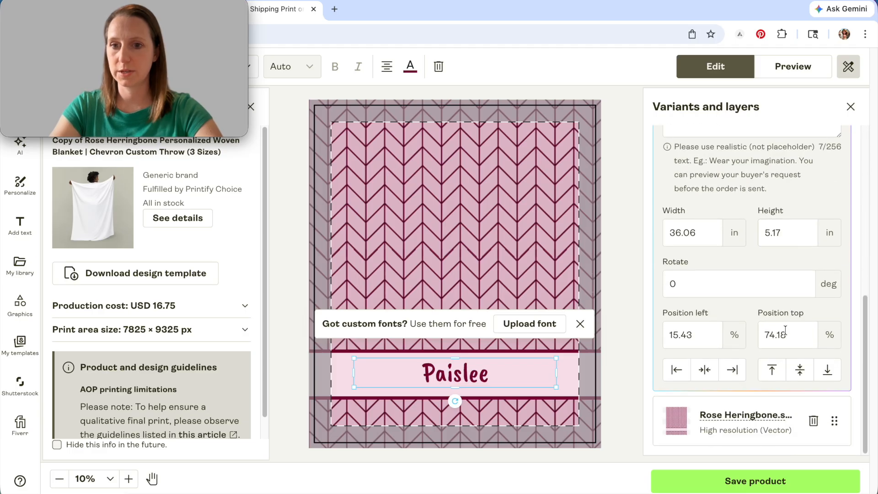
pyautogui.click(800, 366)
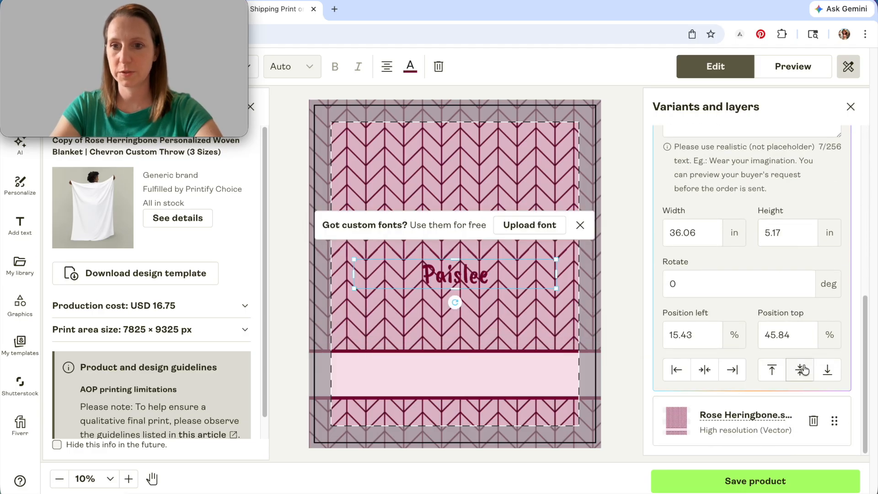
pyautogui.moveTo(472, 282); pyautogui.dragTo(473, 381)
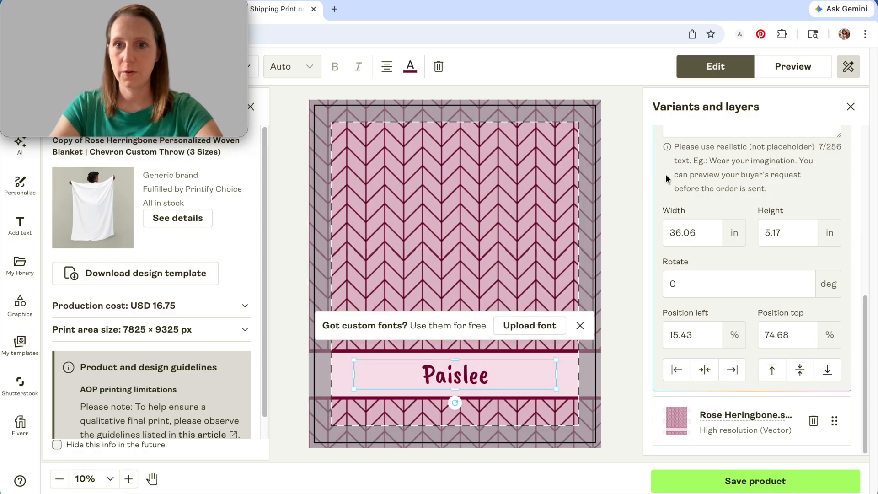
pyautogui.click(552, 225)
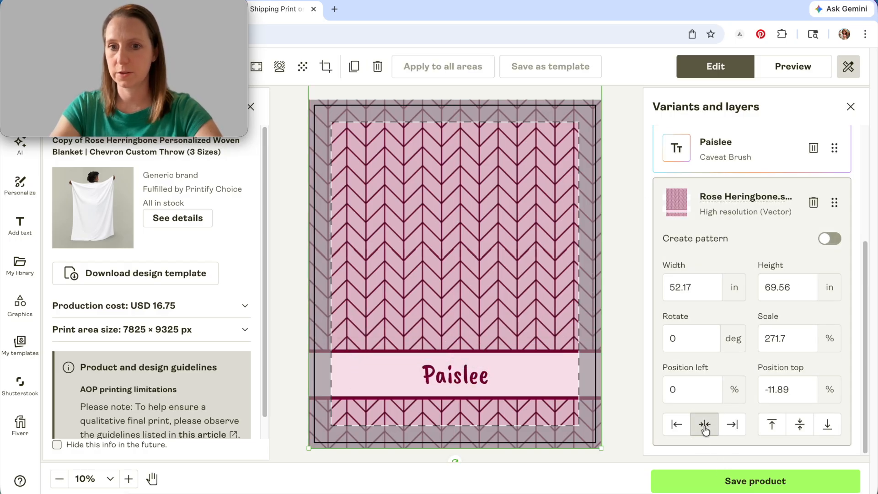
pyautogui.click(636, 147)
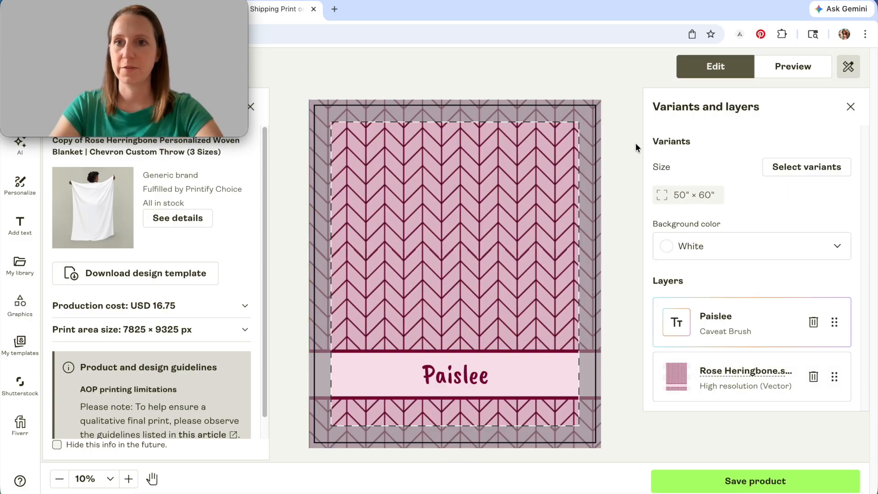
# Step: Add the 30" × 40" and 60" × 80" size variants to the blanket
pyautogui.click(797, 174)
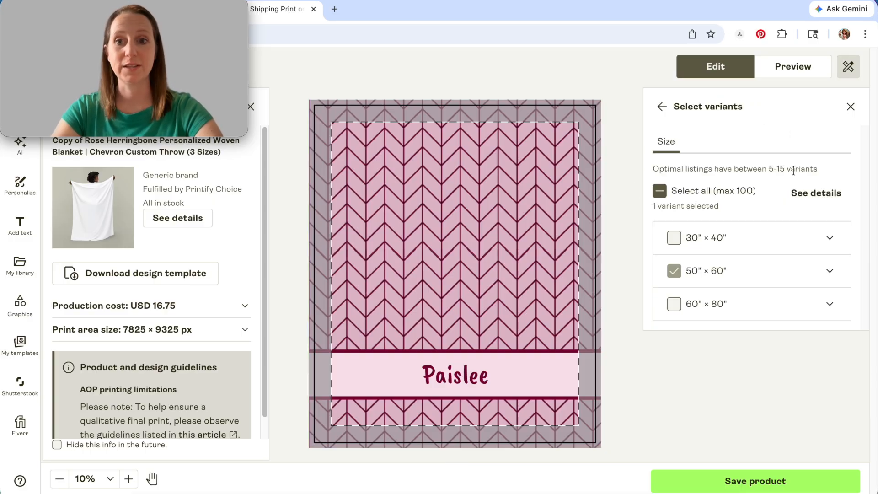
pyautogui.click(677, 249)
pyautogui.click(675, 306)
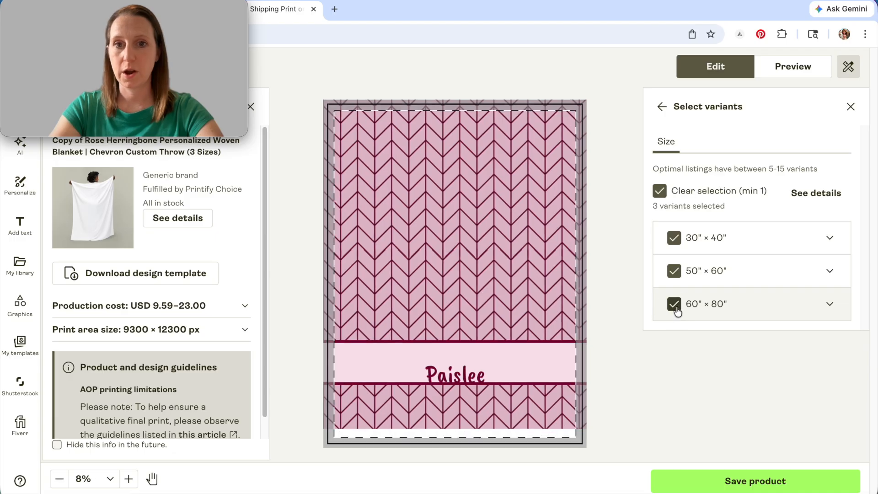
pyautogui.click(662, 107)
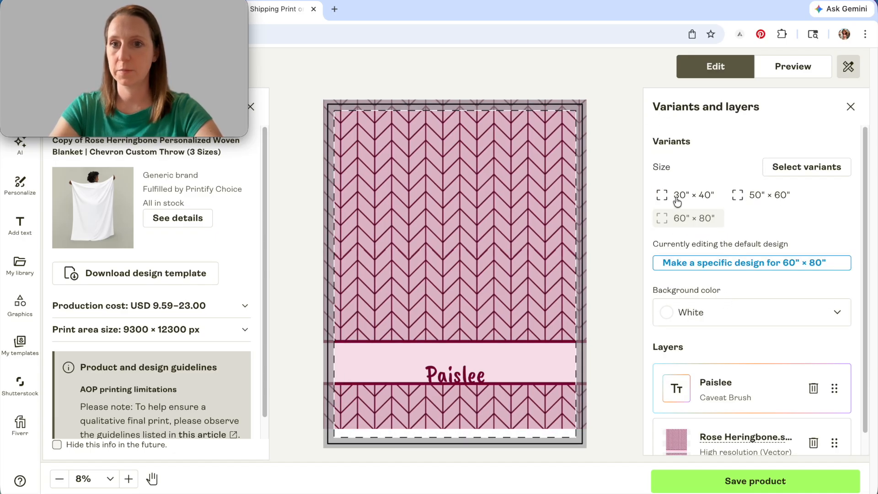
# Step: Make a specific design for the 30" × 40" size, refitting the artwork to cover the print area and centering the name in the band
pyautogui.click(677, 193)
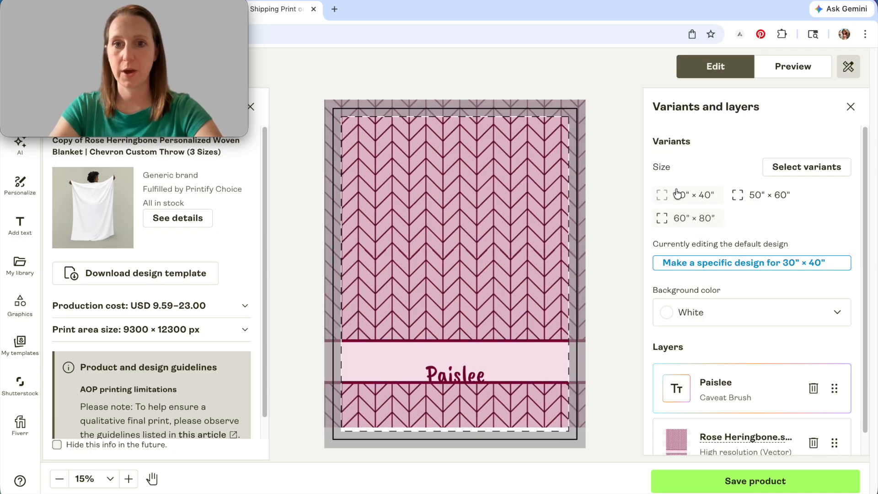
pyautogui.click(579, 213)
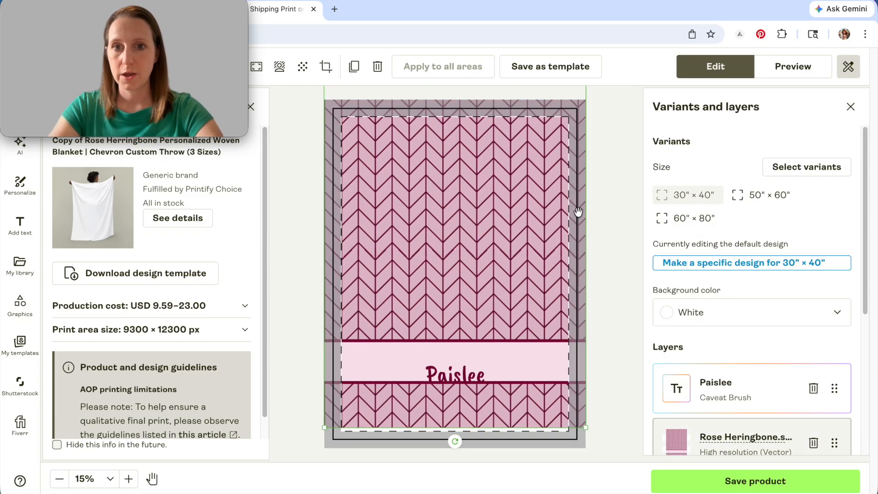
pyautogui.click(720, 264)
pyautogui.moveTo(580, 133)
pyautogui.mouseDown()
pyautogui.moveTo(581, 103)
pyautogui.moveTo(580, 133)
pyautogui.mouseUp()
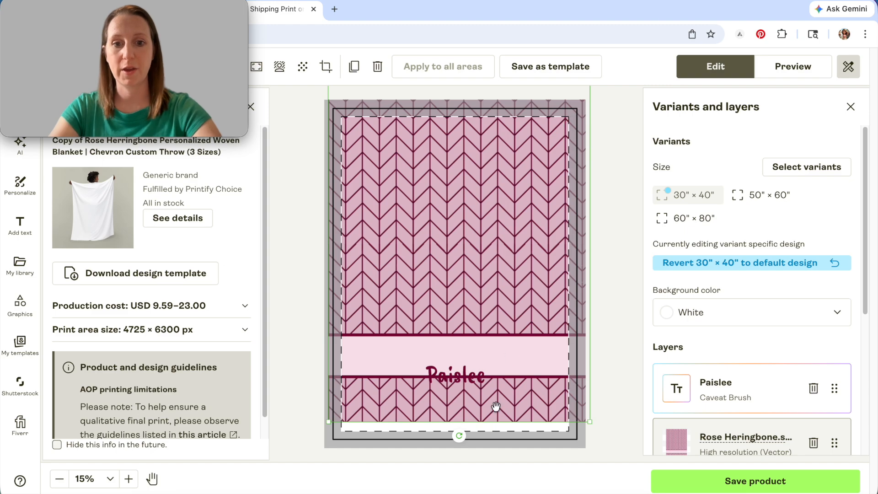
pyautogui.moveTo(507, 170); pyautogui.dragTo(507, 208)
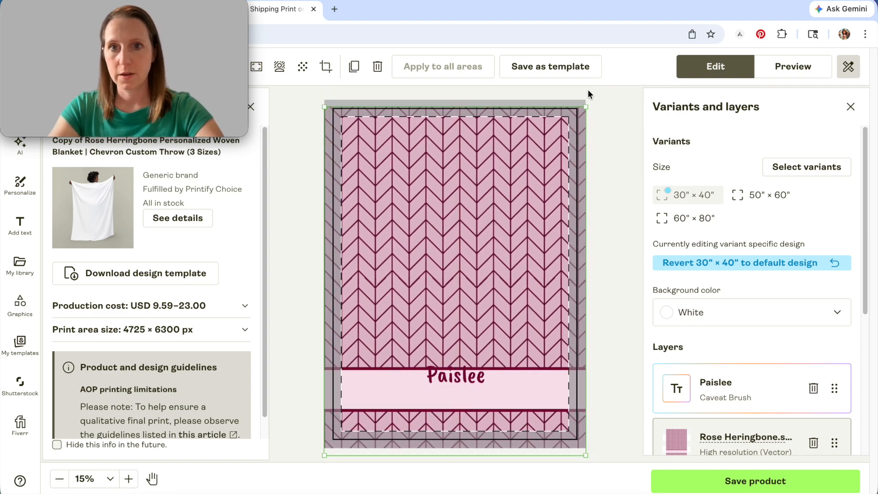
pyautogui.moveTo(586, 108)
pyautogui.mouseDown()
pyautogui.moveTo(593, 98)
pyautogui.moveTo(588, 104)
pyautogui.mouseUp()
pyautogui.moveTo(513, 248); pyautogui.dragTo(513, 241)
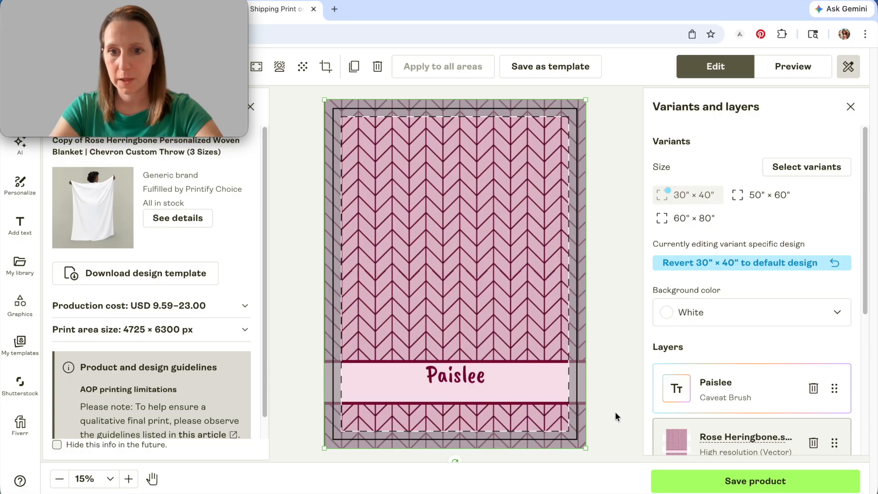
pyautogui.click(448, 376)
pyautogui.moveTo(447, 376); pyautogui.dragTo(447, 384)
# Step: Make a specific design for the 60" × 80" size with the artwork and name shifted down to fit, and save the product
pyautogui.click(767, 198)
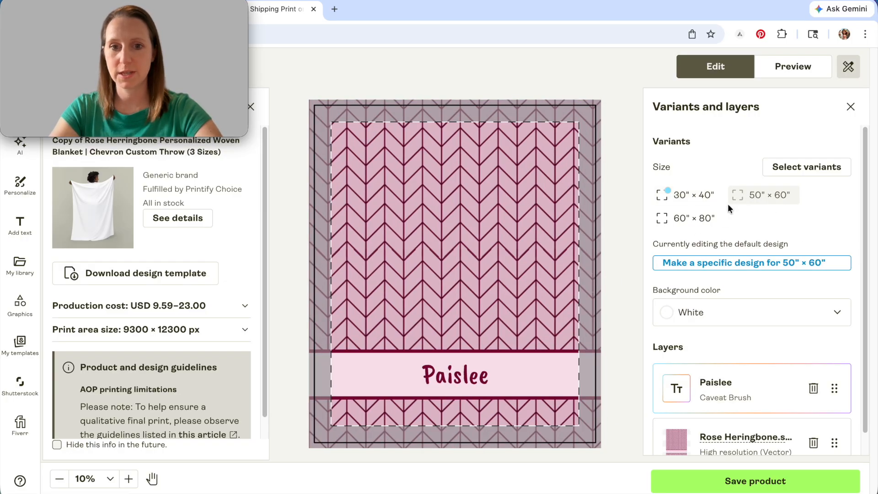
pyautogui.click(688, 223)
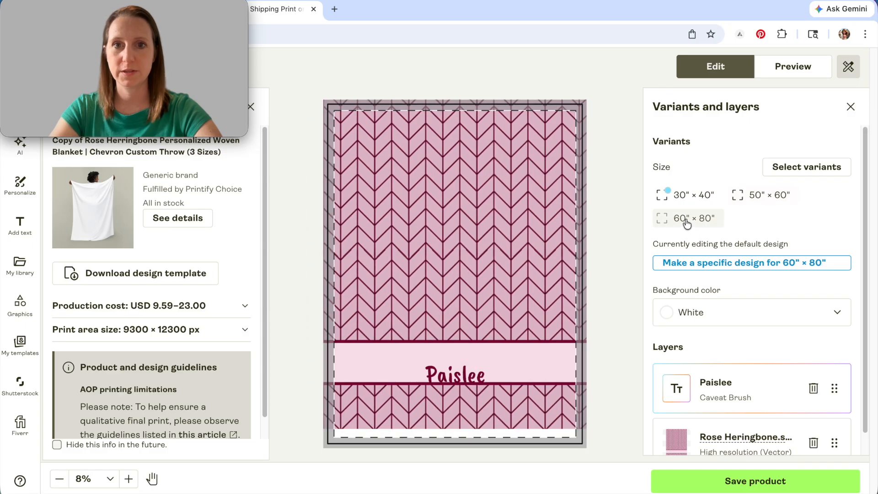
pyautogui.click(694, 263)
pyautogui.moveTo(494, 227)
pyautogui.mouseDown()
pyautogui.moveTo(493, 219)
pyautogui.moveTo(494, 237)
pyautogui.mouseUp()
pyautogui.click(468, 376)
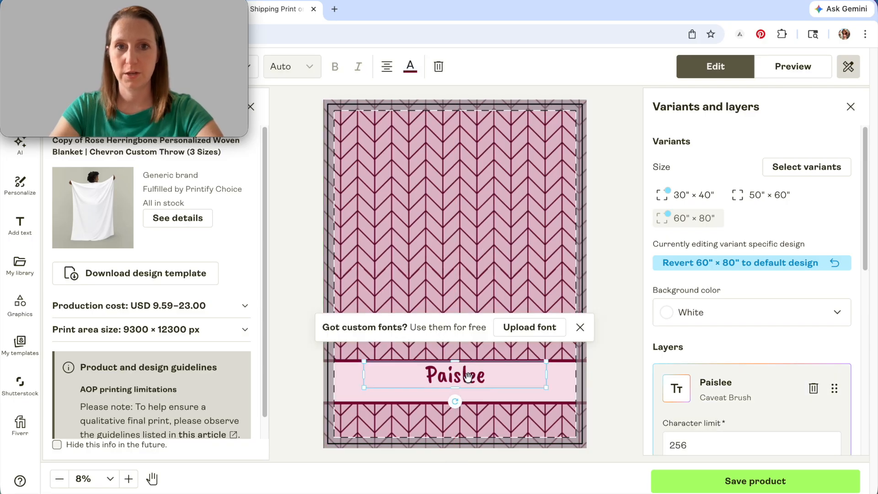
pyautogui.moveTo(469, 376); pyautogui.dragTo(469, 382)
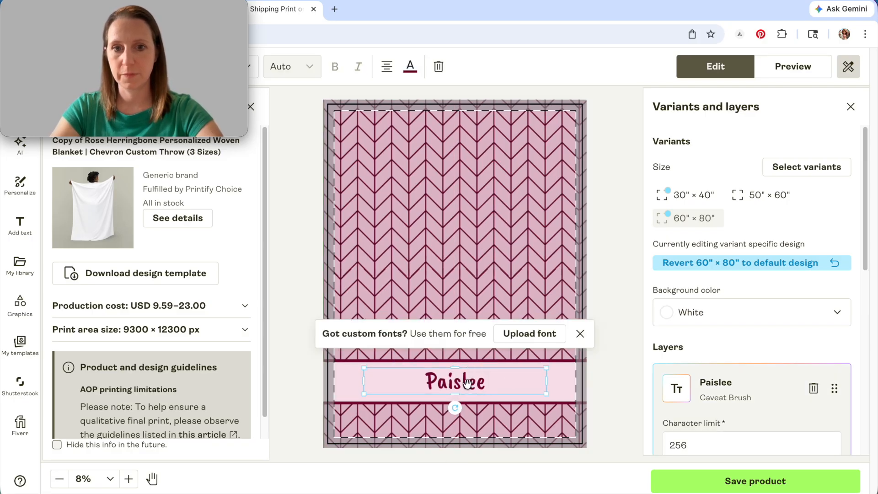
pyautogui.click(604, 369)
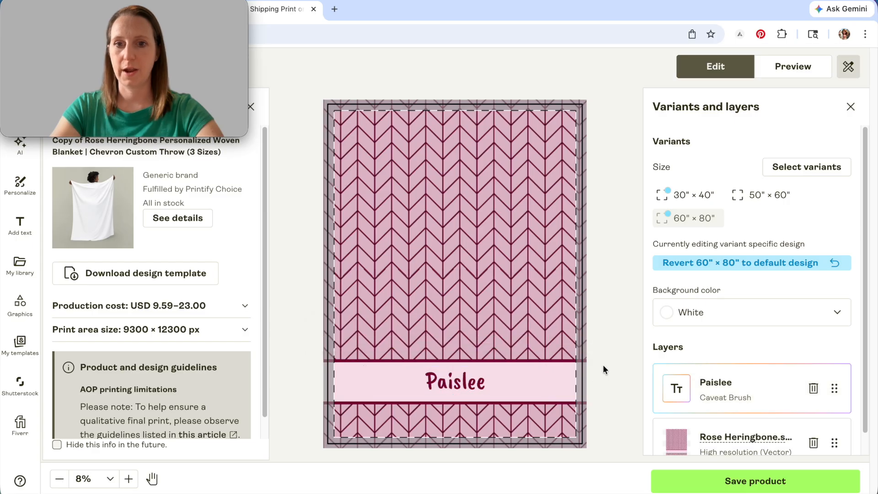
pyautogui.click(761, 488)
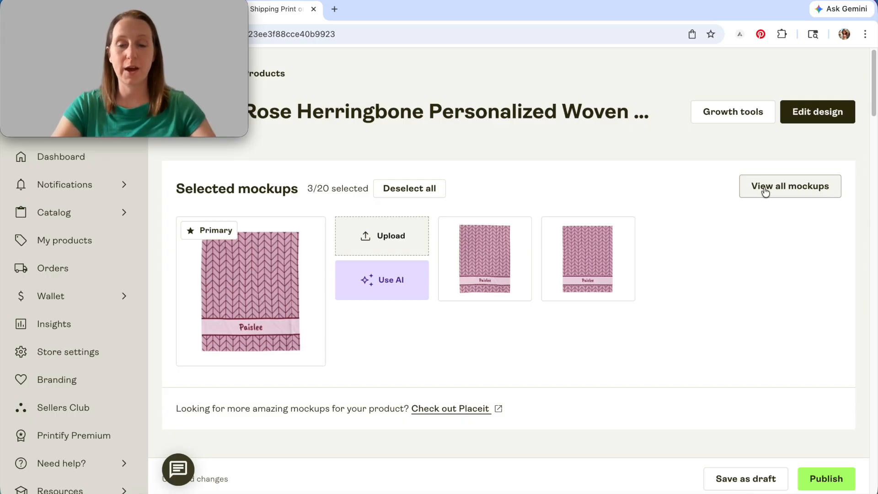
# Step: Open the full mockup gallery and download all mockups for the 50" × 60" size
pyautogui.click(784, 187)
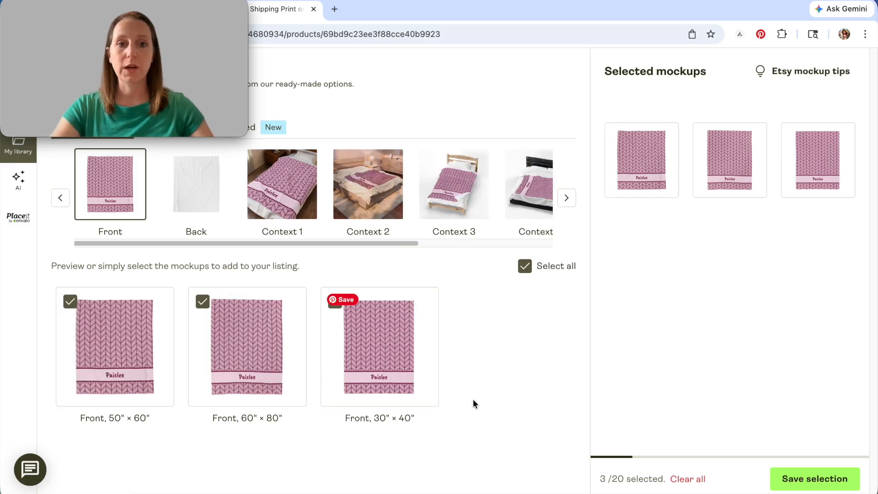
pyautogui.click(110, 372)
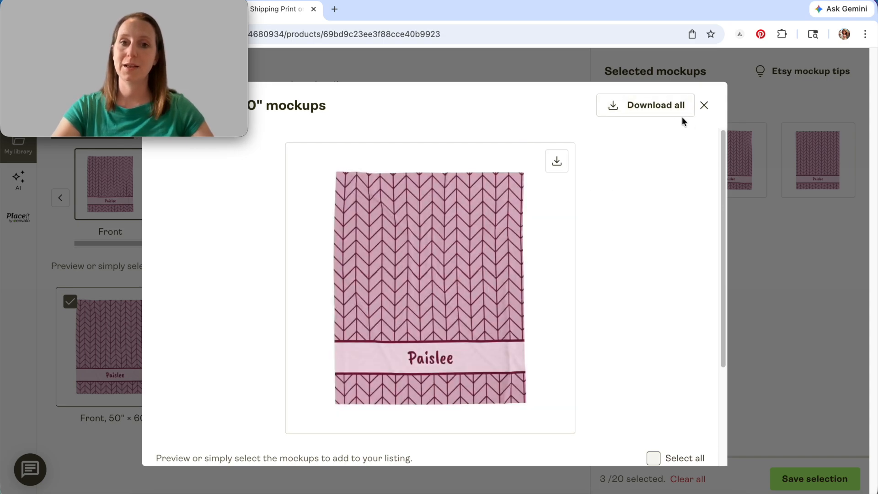
pyautogui.click(632, 114)
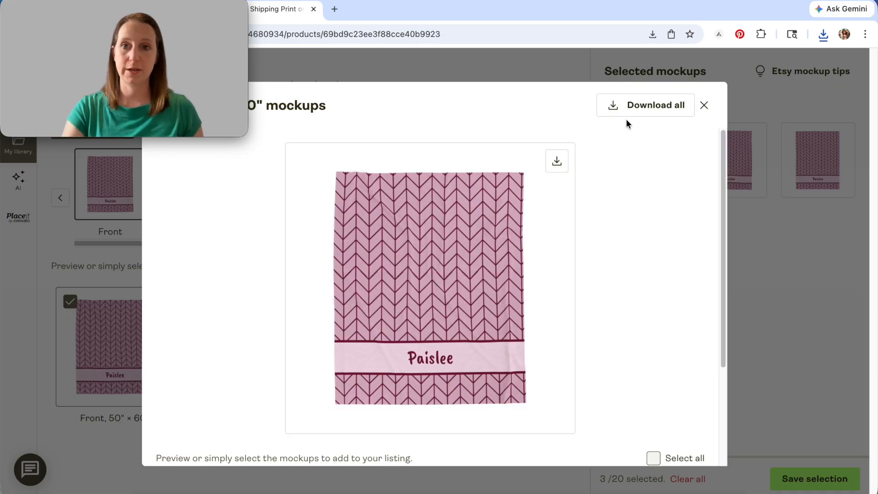
pyautogui.click(704, 105)
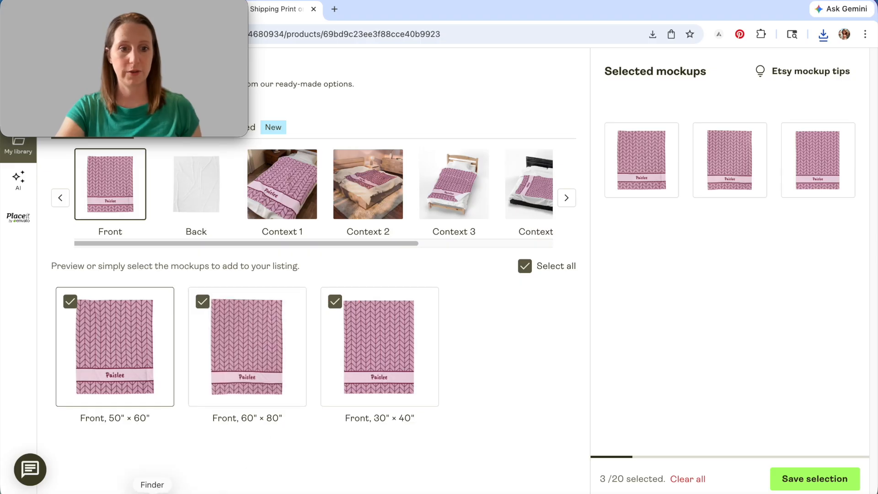
# Step: Open the Downloads folder in Finder and check the three newly downloaded front mockups for the 50 × 60, 60 × 80 and 30 × 40 sizes
pyautogui.click(153, 490)
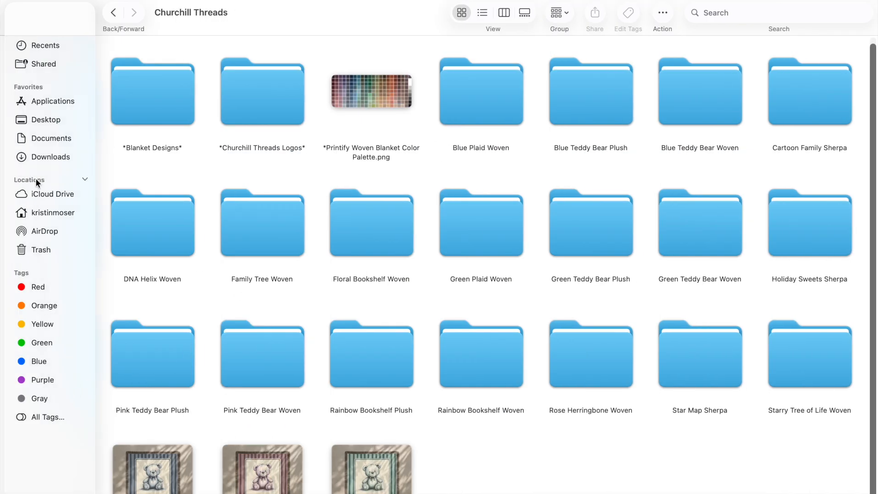
pyautogui.click(39, 158)
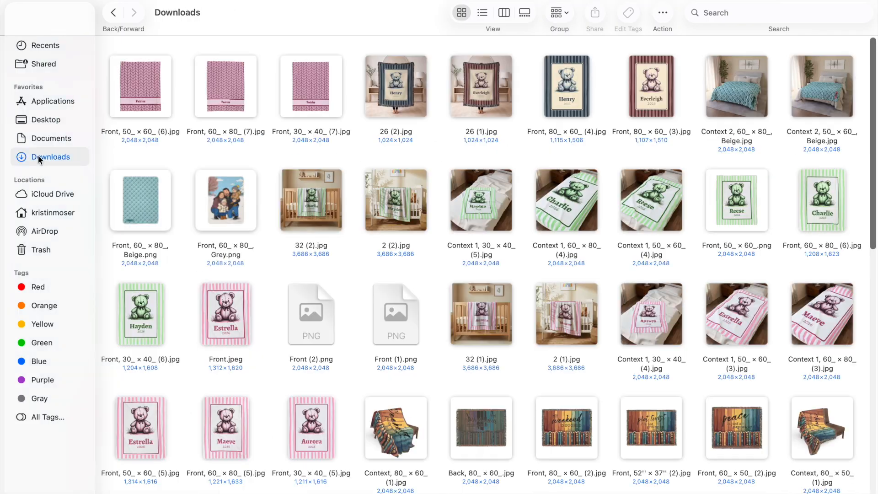
pyautogui.click(132, 86)
pyautogui.click(213, 105)
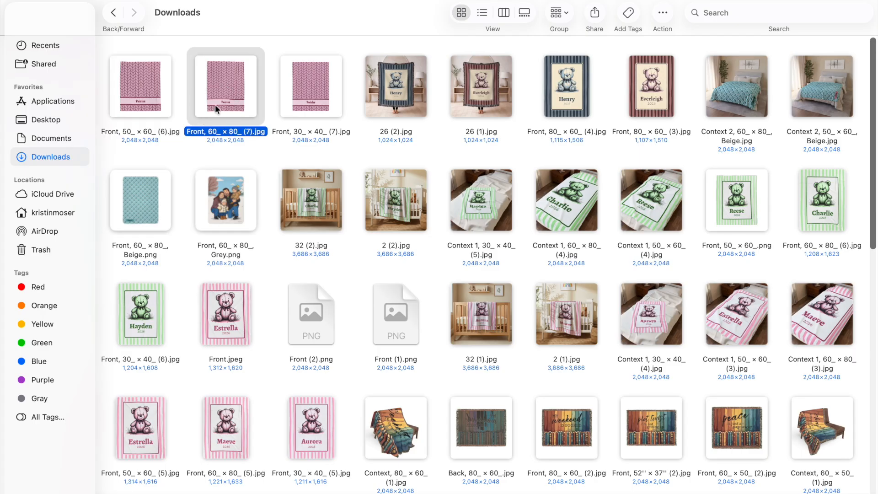
pyautogui.click(315, 90)
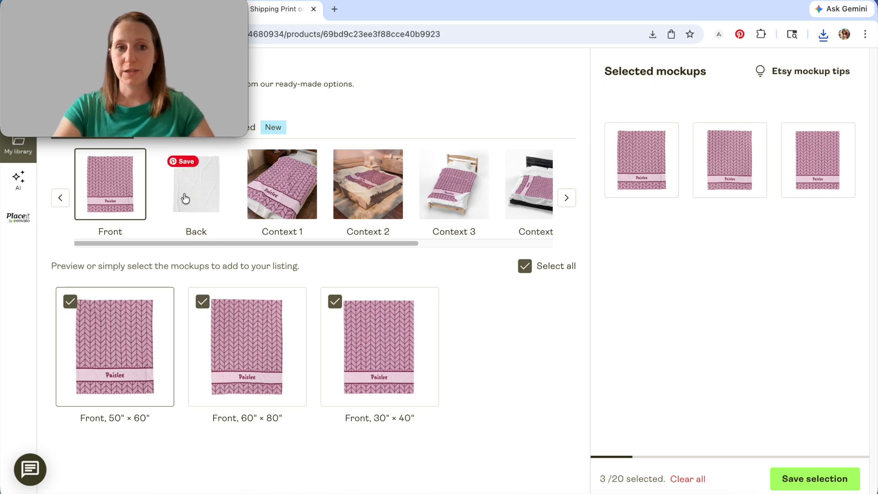
# Step: Download all Context 1 mockups from the 50" × 60" preview, then close the Downloads window and the preview
pyautogui.click(181, 195)
pyautogui.click(288, 198)
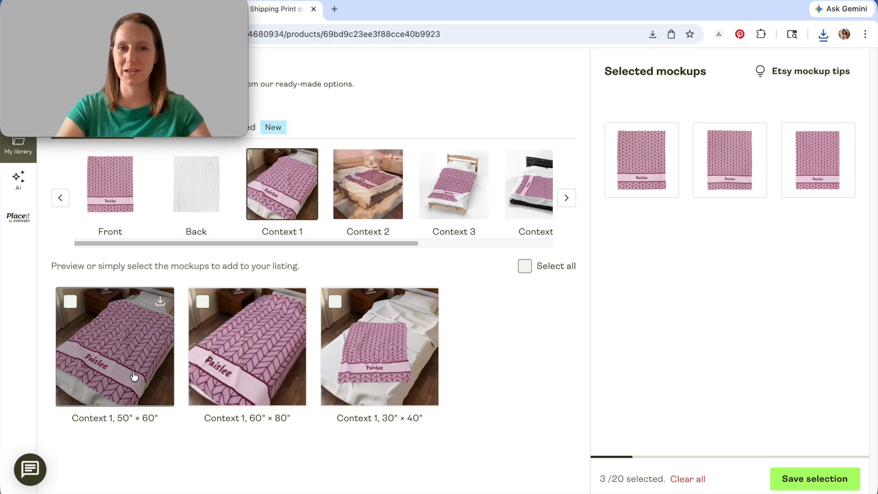
pyautogui.click(137, 366)
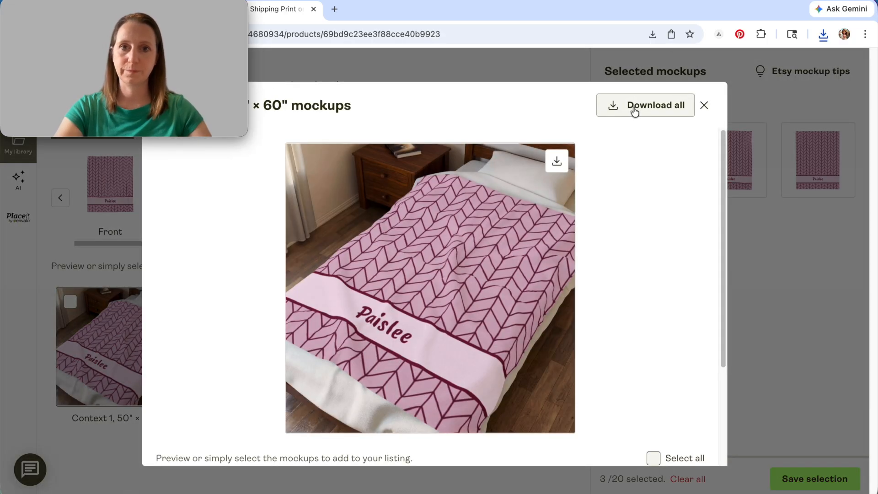
pyautogui.click(641, 105)
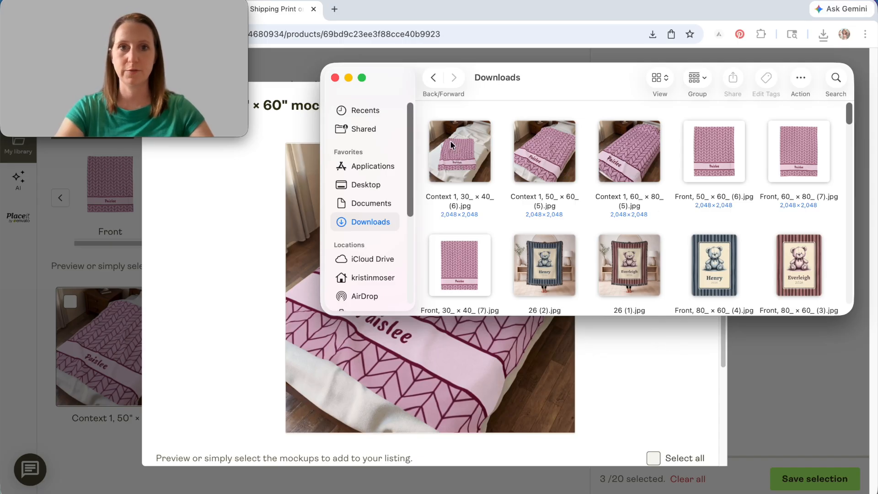
pyautogui.click(338, 78)
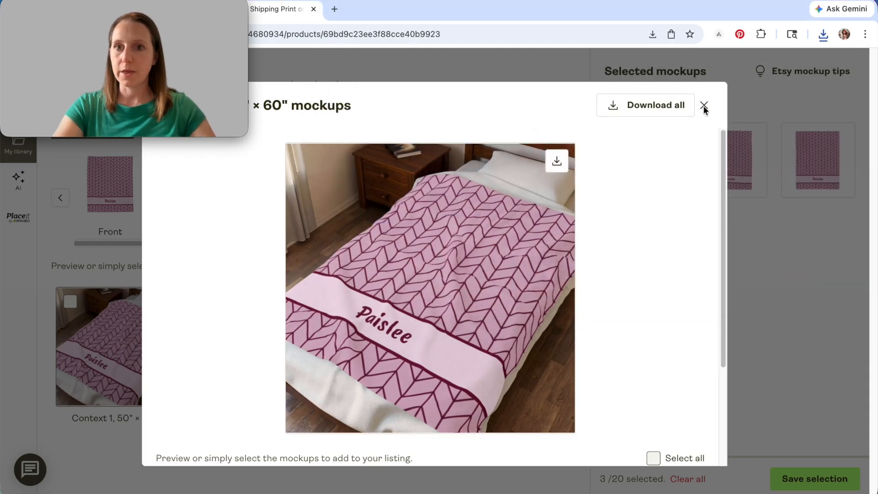
pyautogui.click(704, 105)
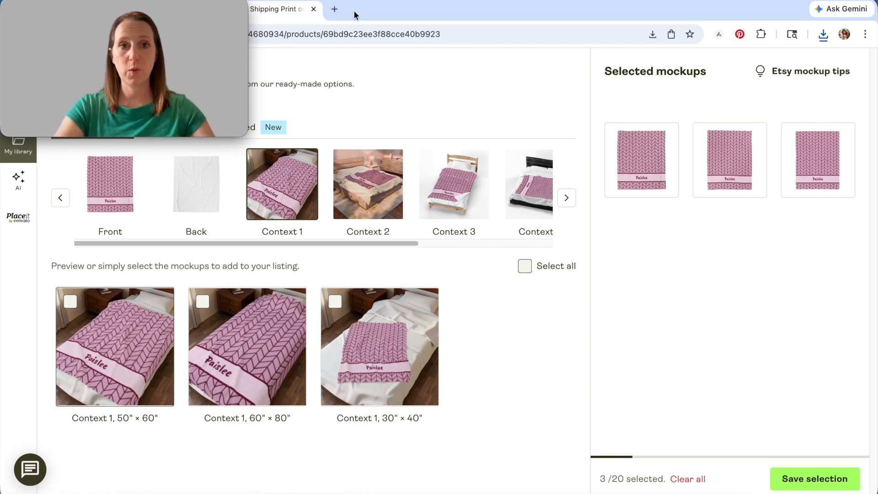
# Step: Search Etsy in a new browser tab for "velveteen plush mockup" and browse the blanket mockup listings
pyautogui.click(335, 10)
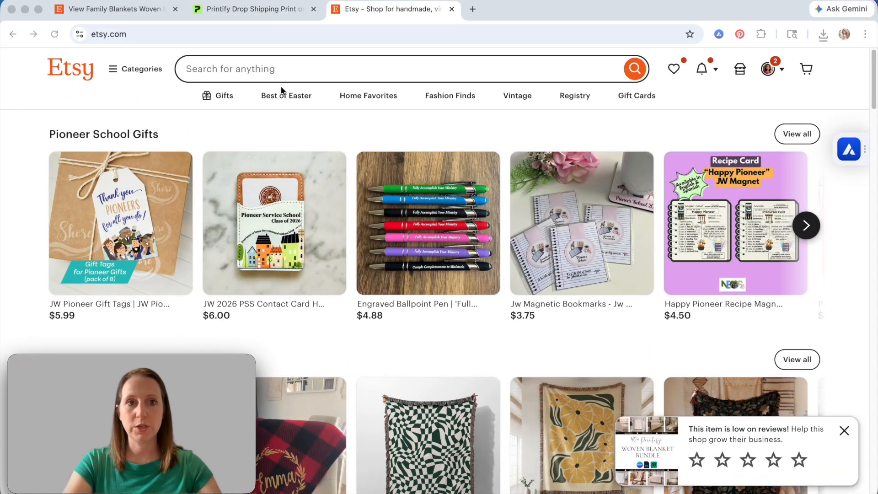
pyautogui.click(280, 72)
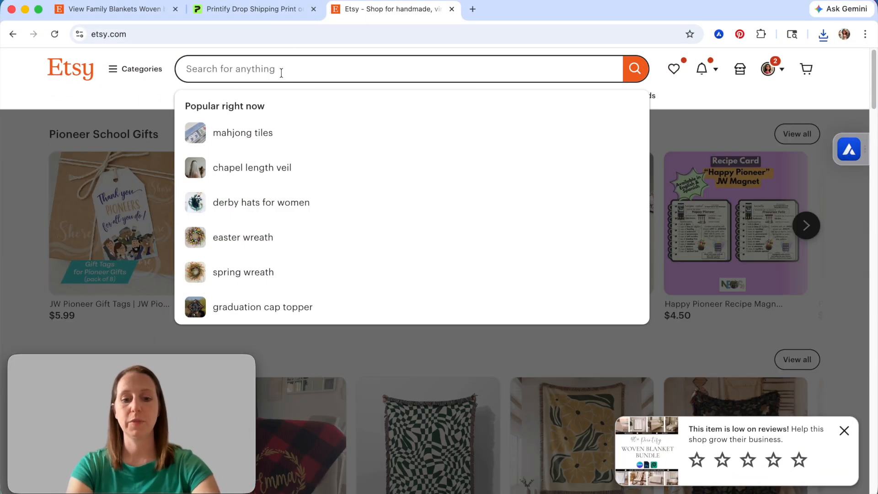
pyautogui.write('velvet')
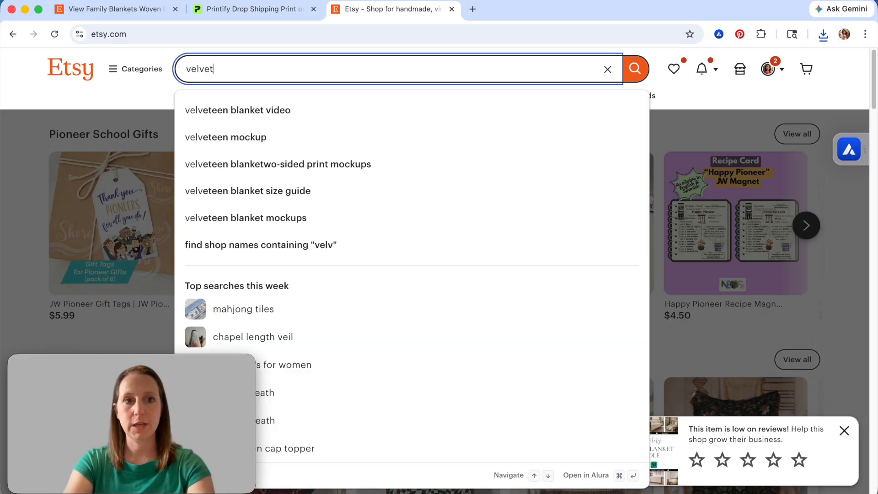
pyautogui.write('een plush mokc')
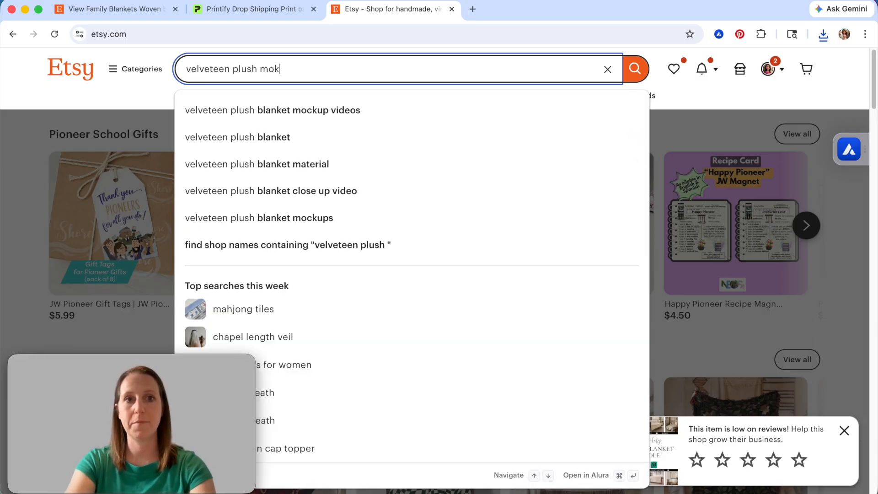
pyautogui.press('BackSpace')
pyautogui.press('BackSpace')
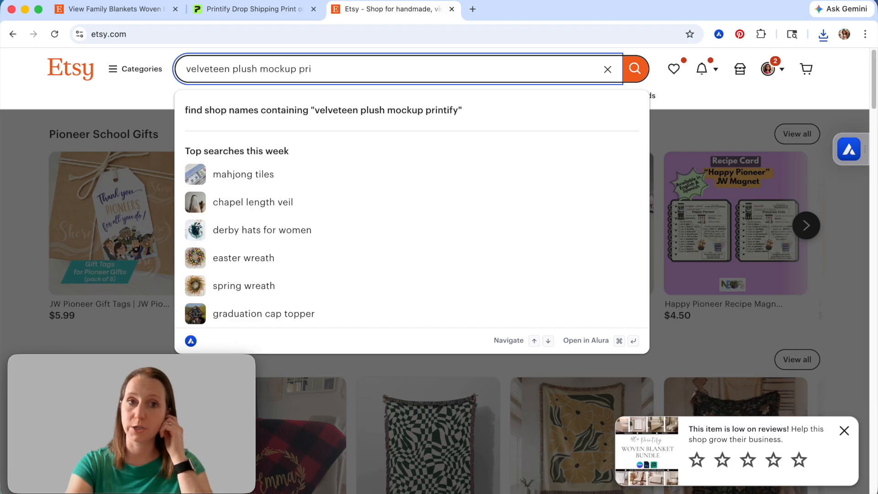
pyautogui.press('BackSpace')
pyautogui.press('BackSpace')
pyautogui.press('Return')
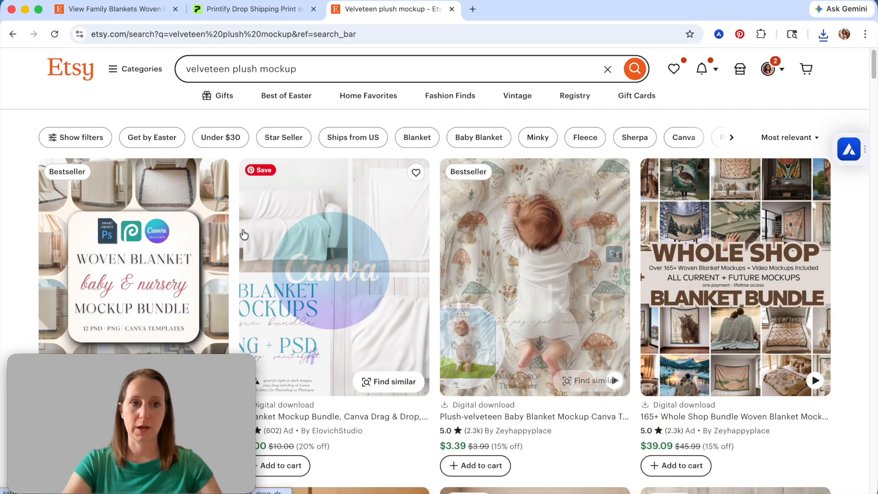
pyautogui.scroll(-1, 353, 181)
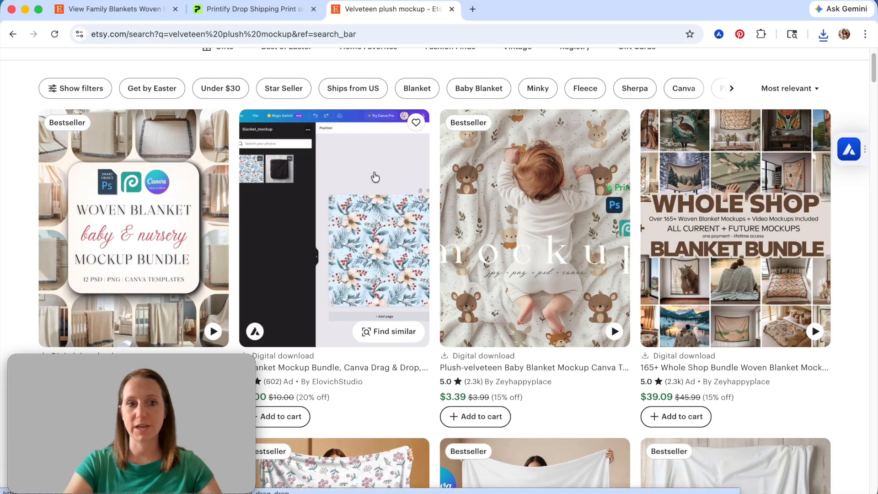
pyautogui.scroll(-1, 375, 177)
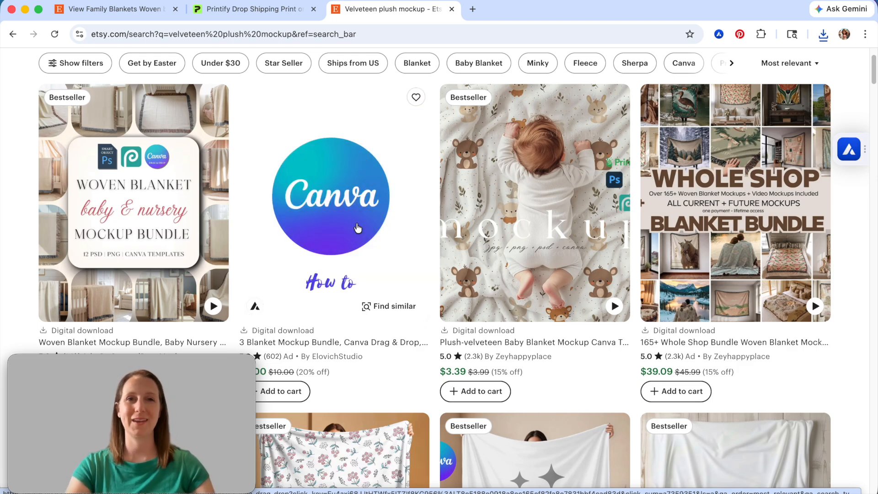
pyautogui.scroll(-3, 411, 229)
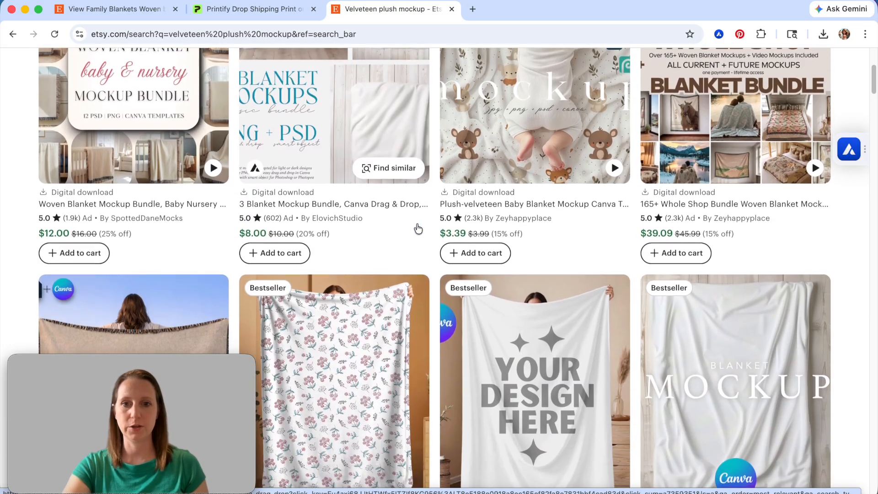
pyautogui.scroll(-3, 417, 227)
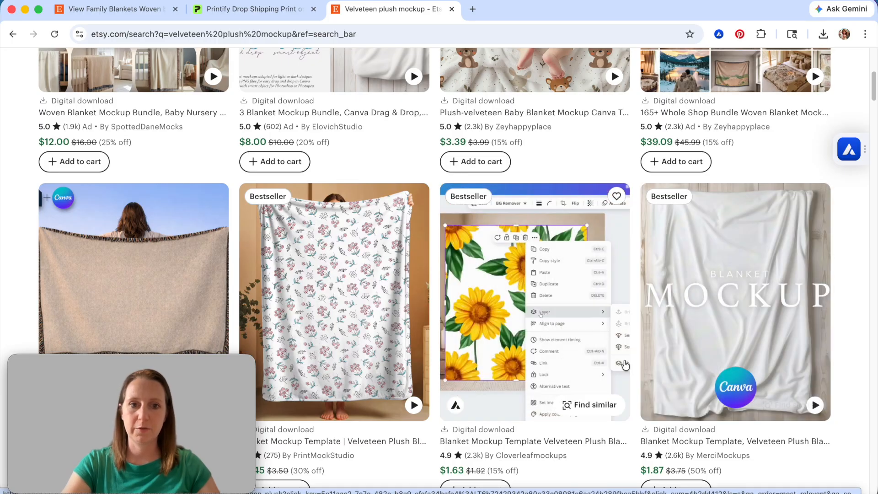
pyautogui.scroll(-3, 668, 327)
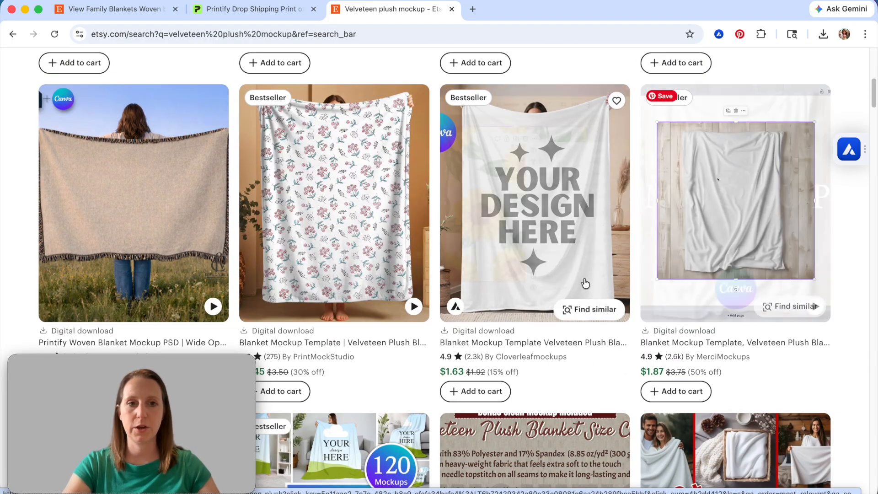
# Step: Open the ChurchillThreads Etsy shop at churchillthreads.etsy.com in a new browser tab
pyautogui.press('super+t')
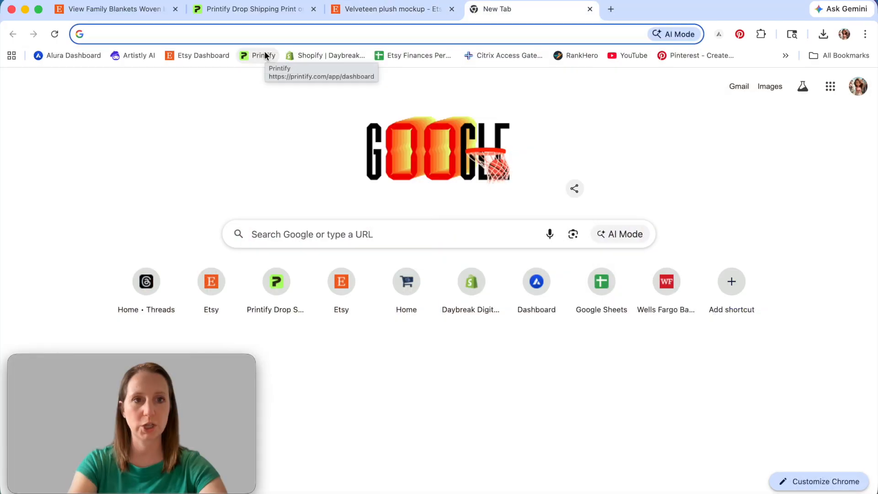
pyautogui.write('churchillthreads.etsy.com')
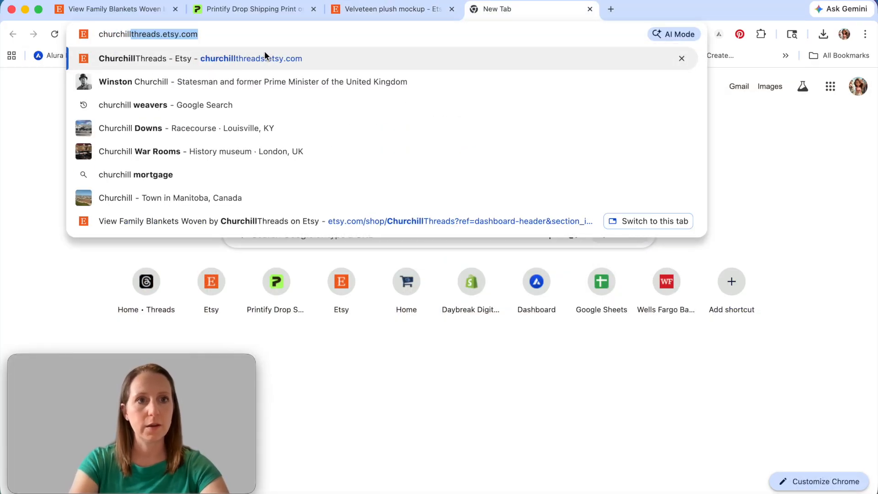
pyautogui.press('Return')
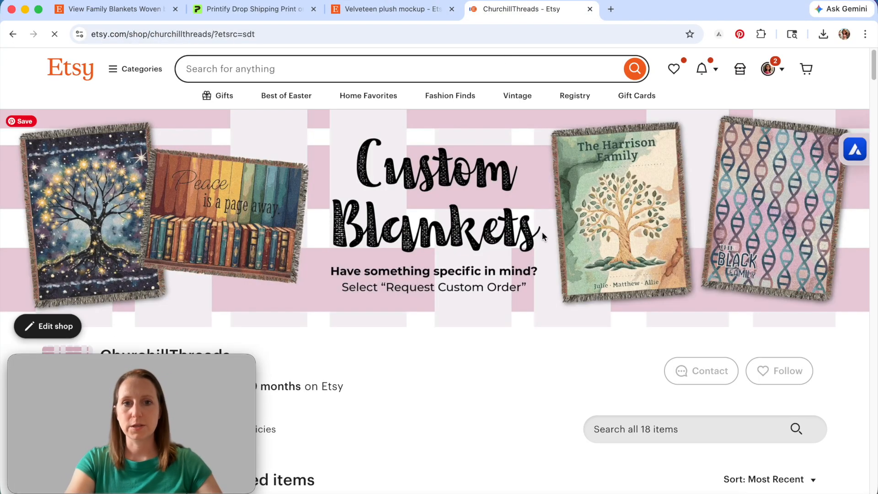
# Step: Examine the shop's featured and full item listings, comparing the mockup scenes used for the woven, plush and sherpa blankets
pyautogui.scroll(-10, 542, 233)
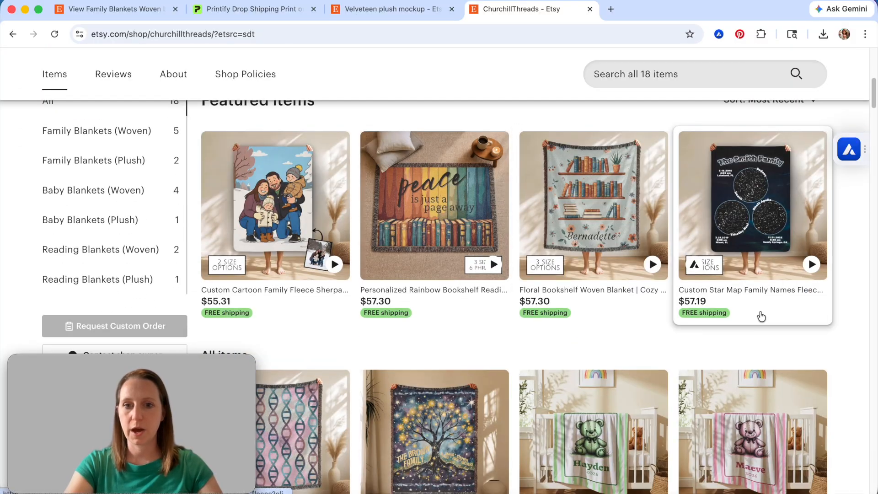
pyautogui.scroll(-5, 761, 317)
pyautogui.scroll(-4, 699, 292)
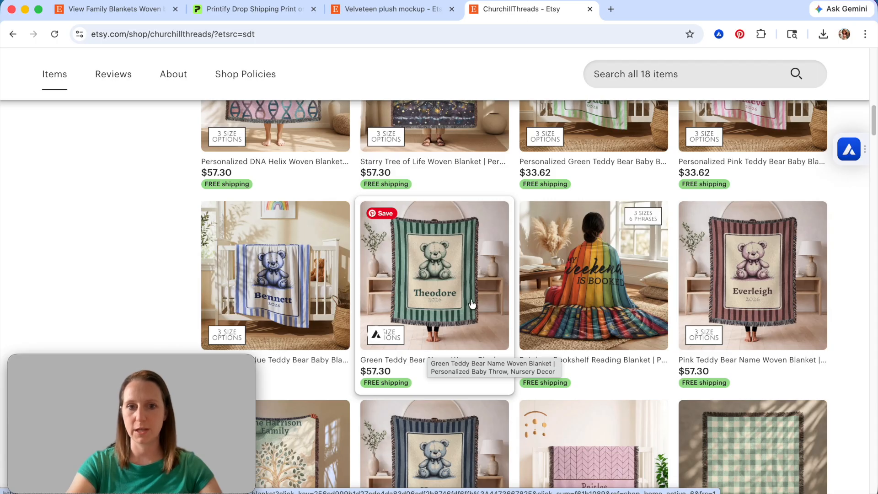
pyautogui.scroll(1, 568, 251)
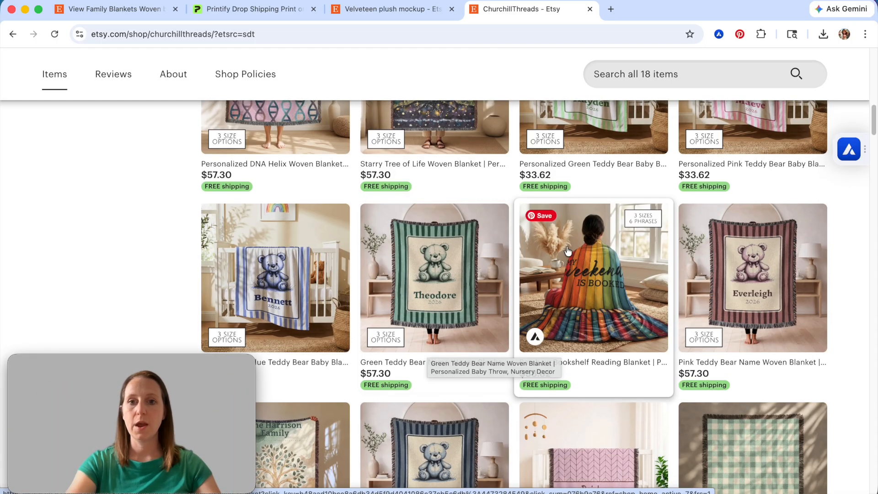
pyautogui.scroll(-2, 567, 251)
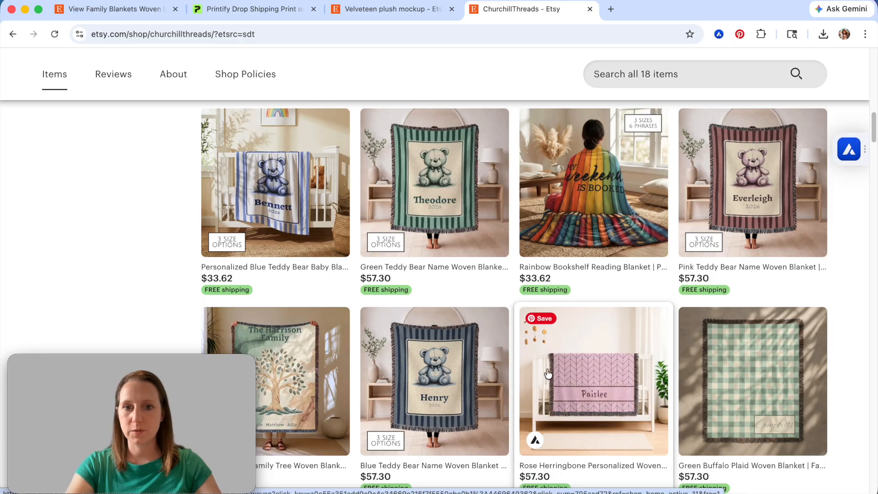
pyautogui.scroll(-2, 633, 396)
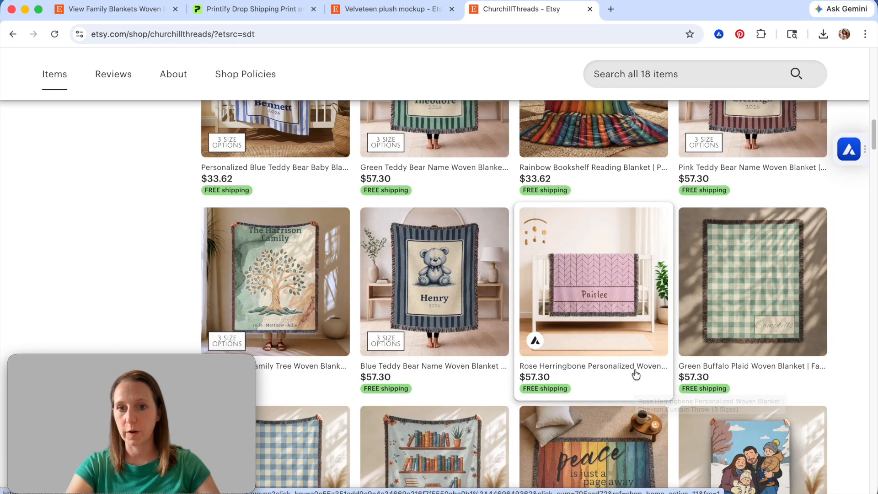
pyautogui.scroll(4, 269, 245)
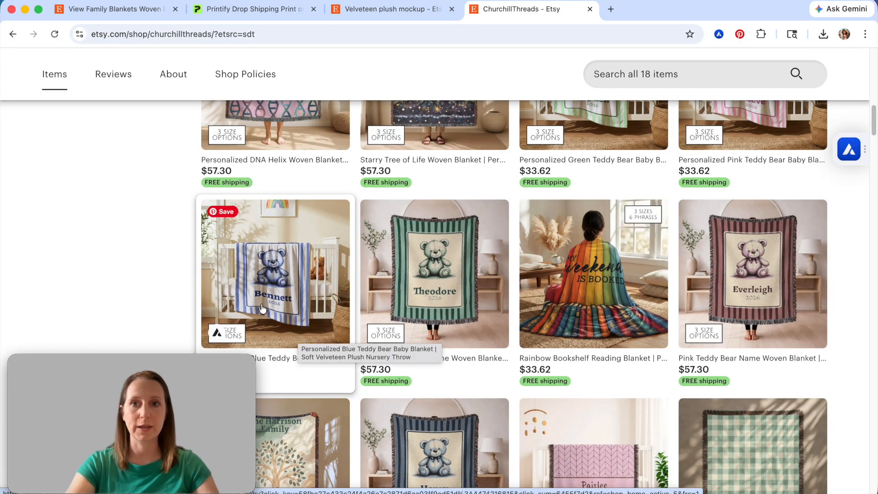
pyautogui.scroll(3, 595, 293)
pyautogui.scroll(-1, 736, 275)
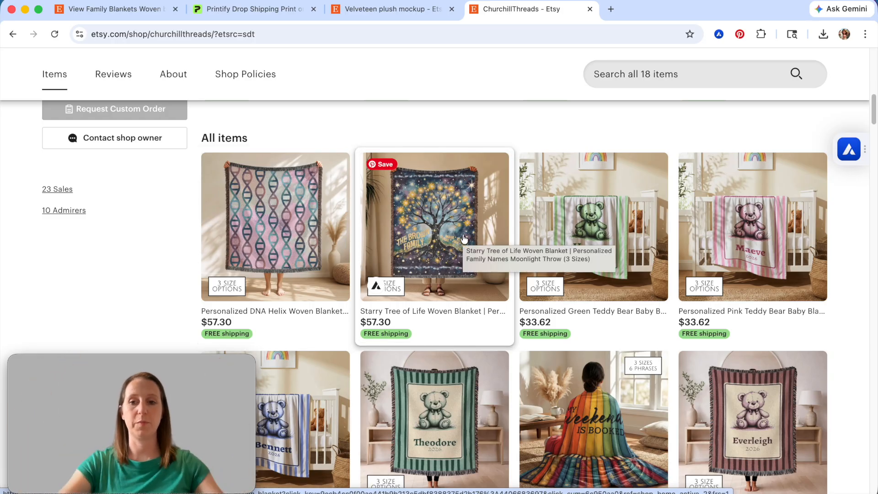
pyautogui.scroll(-10, 634, 263)
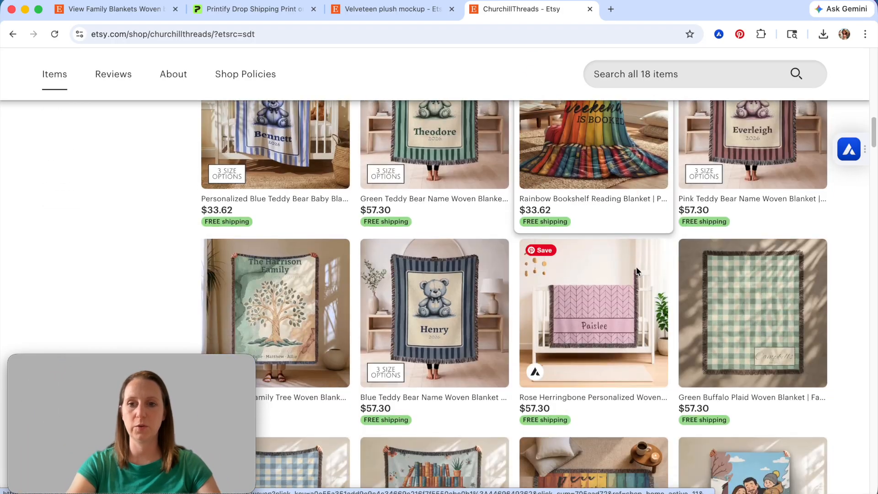
pyautogui.scroll(-5, 639, 268)
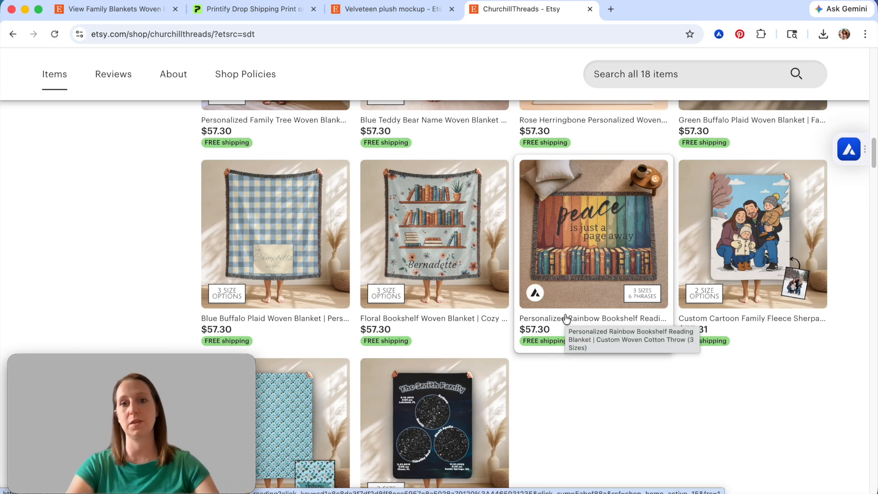
pyautogui.scroll(4, 758, 366)
pyautogui.scroll(-2, 757, 368)
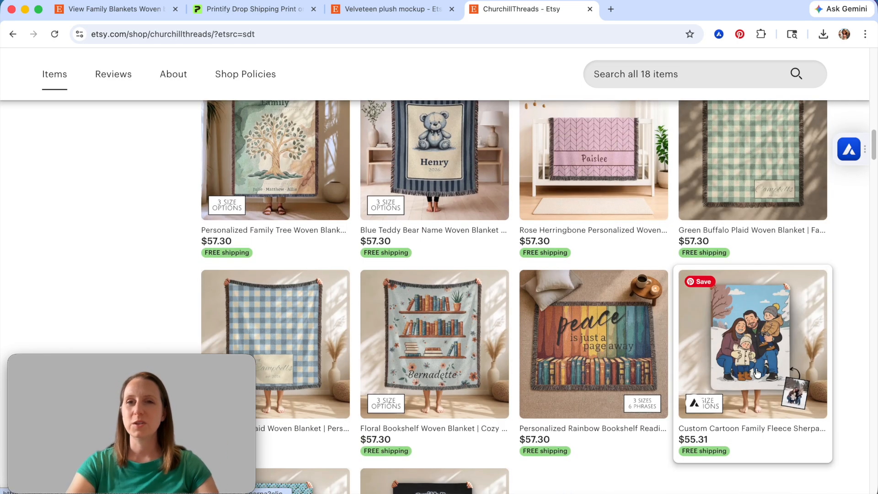
pyautogui.scroll(8, 657, 320)
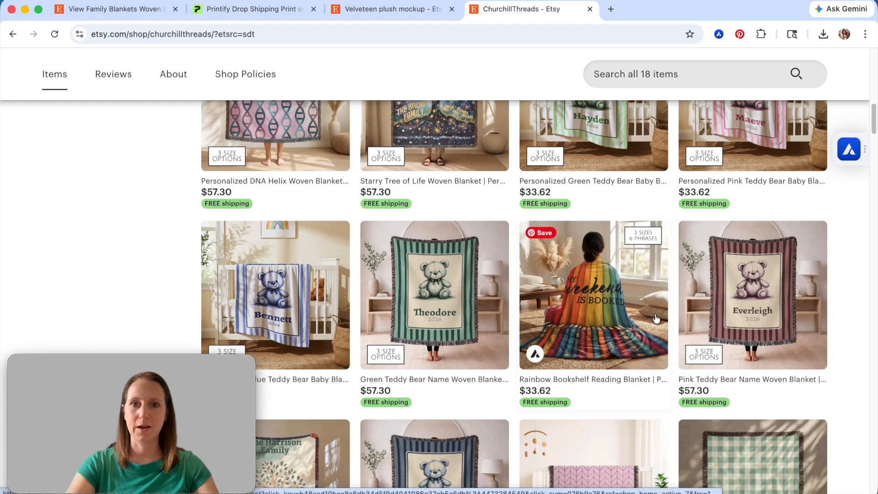
pyautogui.scroll(7, 657, 321)
pyautogui.scroll(2, 496, 301)
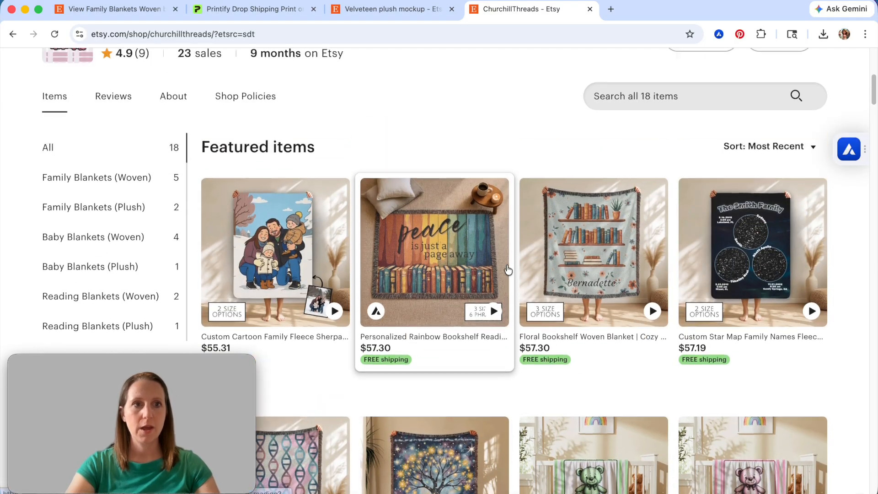
# Step: Examine the shop's Baby Blankets (Woven) section and Etsy's velveteen plush mockup results, then close the search results tab
pyautogui.click(89, 247)
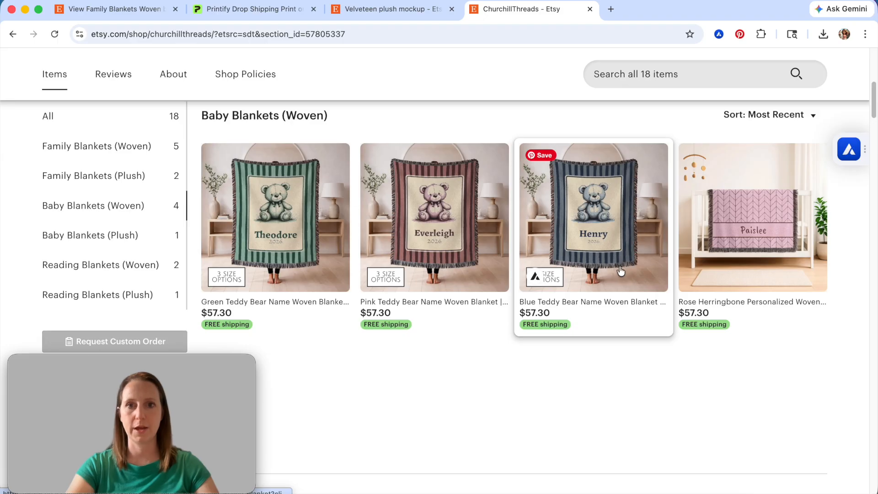
pyautogui.click(384, 11)
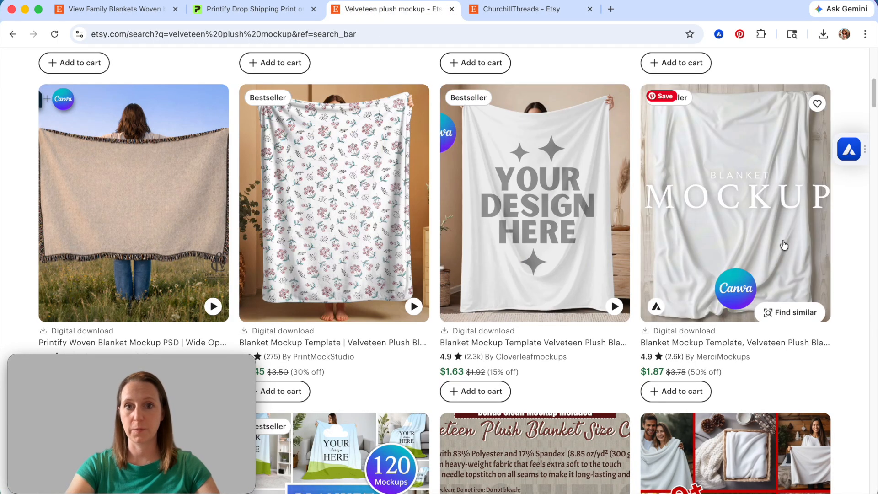
pyautogui.scroll(-3, 805, 238)
pyautogui.scroll(-2, 783, 270)
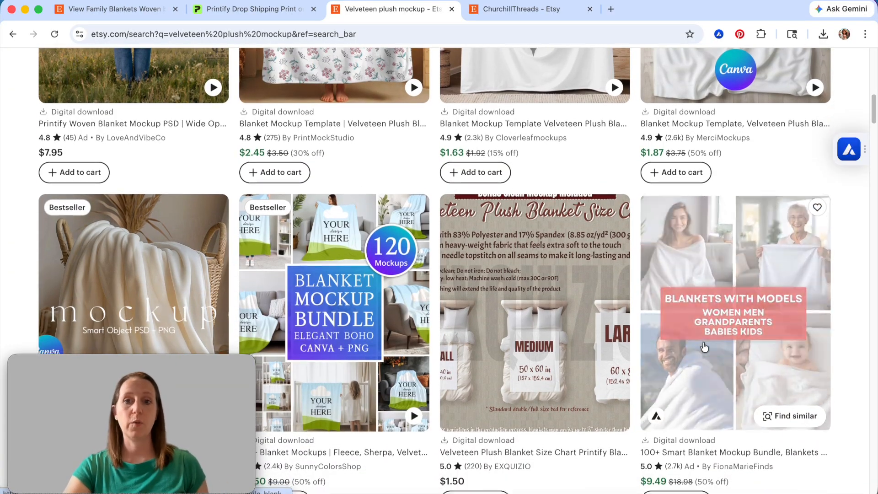
pyautogui.scroll(-2, 755, 371)
pyautogui.scroll(-3, 401, 295)
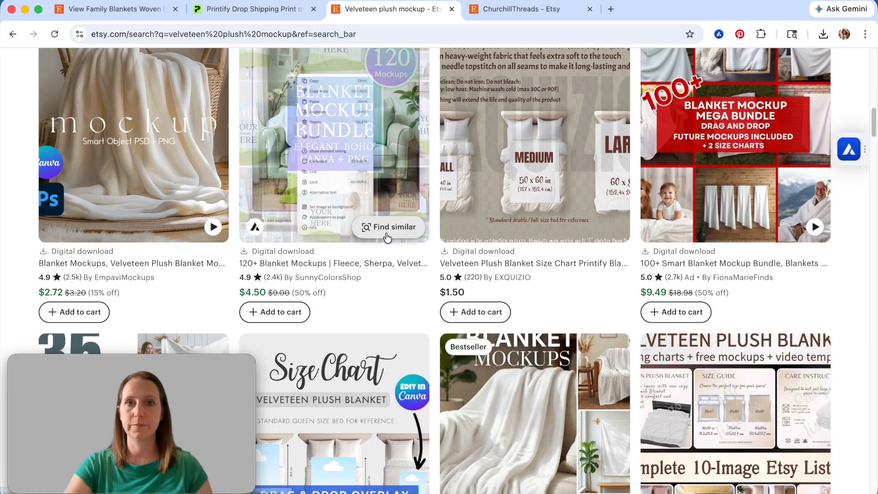
pyautogui.click(452, 9)
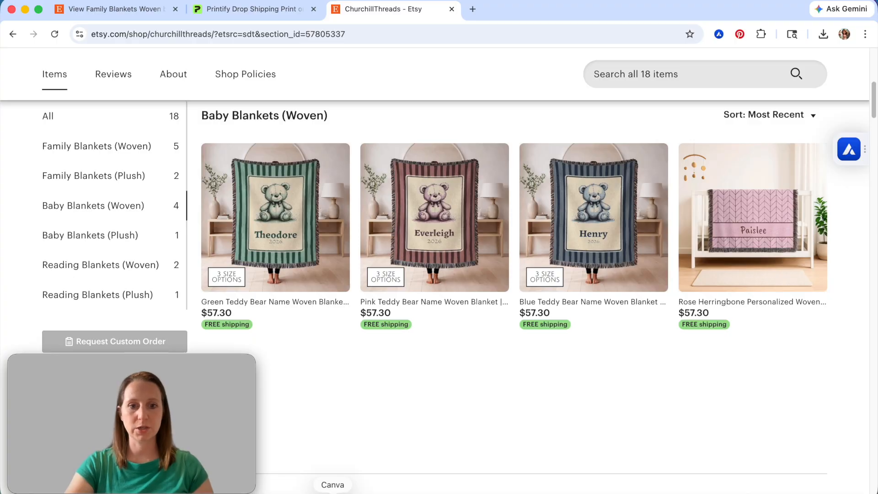
# Step: Switch to Canva's Plush Blanket Mockups design and go to page 4 with the held-up blanket template
pyautogui.click(332, 492)
pyautogui.click(715, 317)
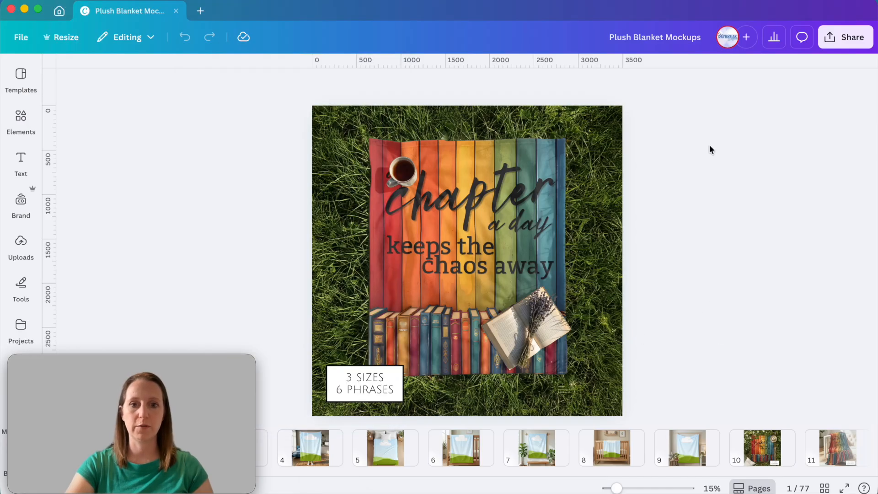
pyautogui.click(309, 451)
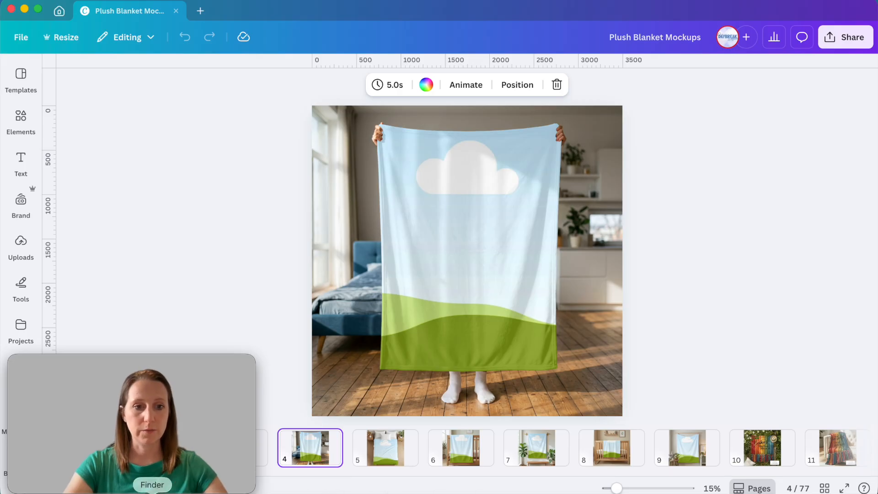
# Step: Open the image "Front, 50_ × 60_ (6).jpg" from the Downloads folder in Preview
pyautogui.click(152, 487)
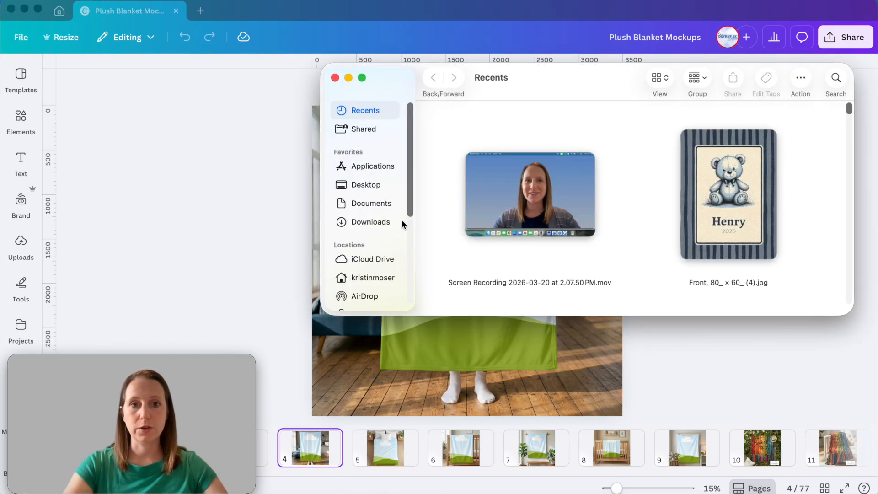
pyautogui.click(376, 222)
pyautogui.click(712, 160)
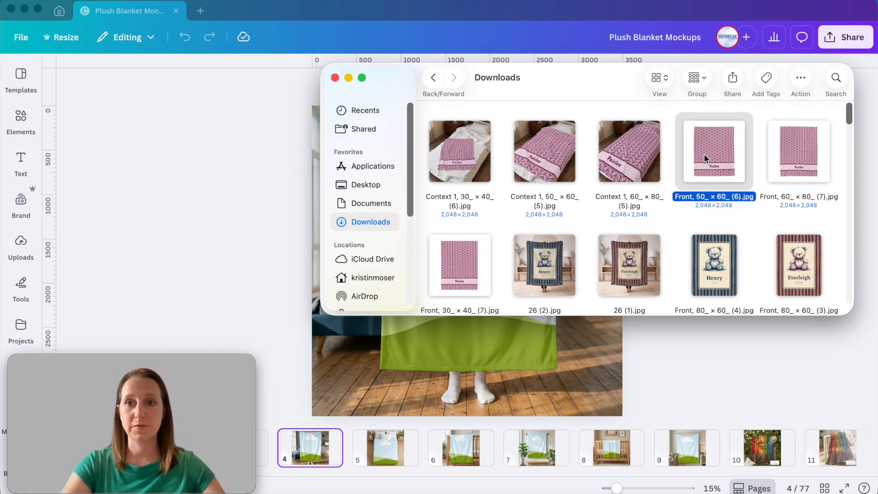
pyautogui.doubleClick(704, 154)
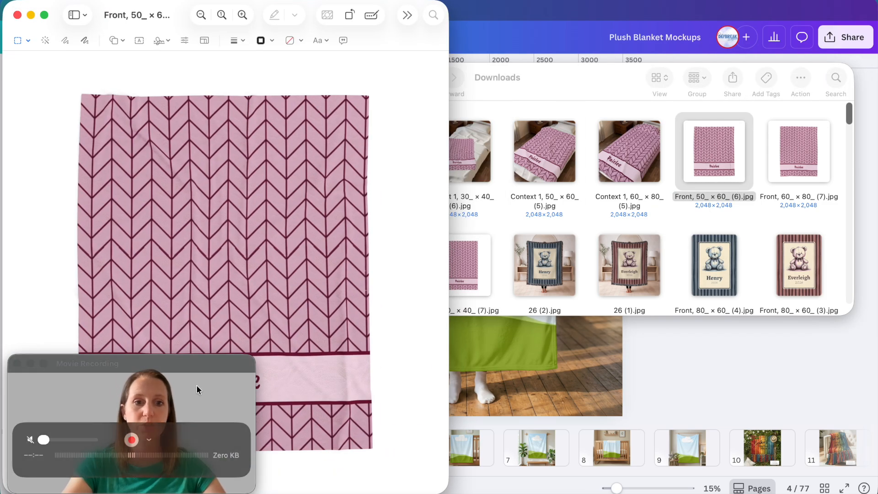
# Step: Crop the front blanket image to the blanket's edges, leaving out the surrounding white background
pyautogui.moveTo(181, 364); pyautogui.dragTo(798, 374)
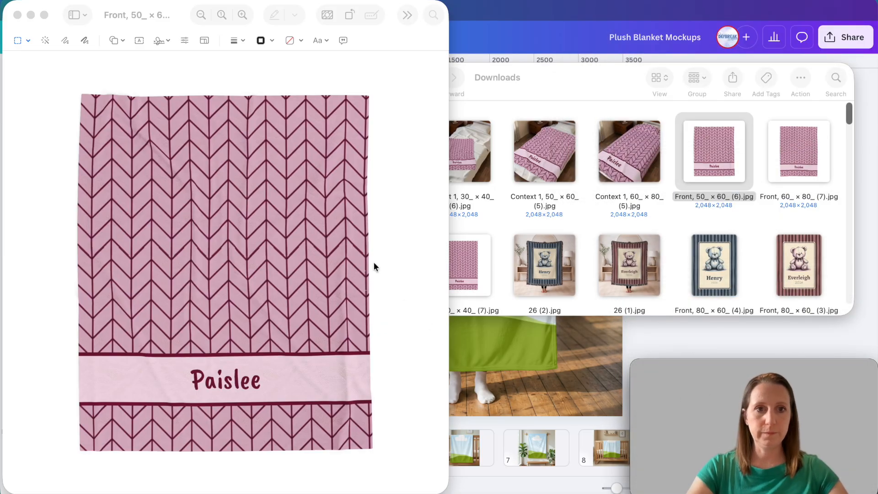
pyautogui.click(111, 114)
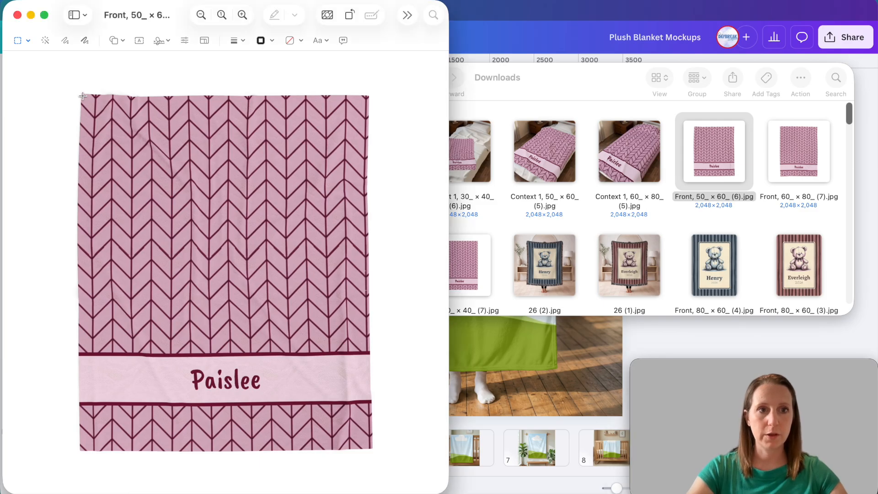
pyautogui.moveTo(83, 97); pyautogui.dragTo(367, 448)
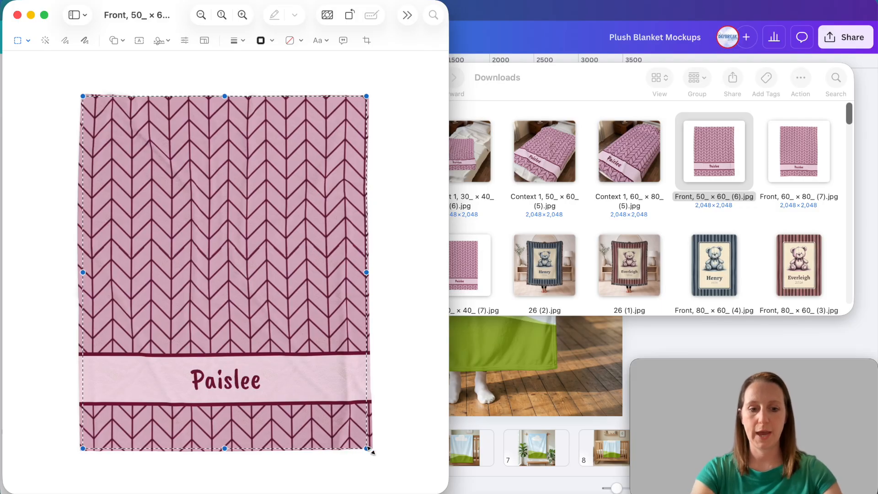
pyautogui.press('super+k')
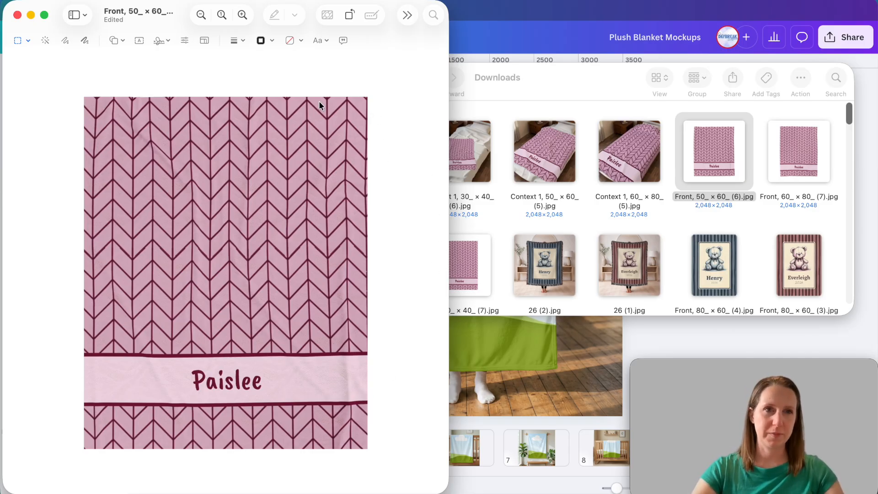
pyautogui.click(105, 0)
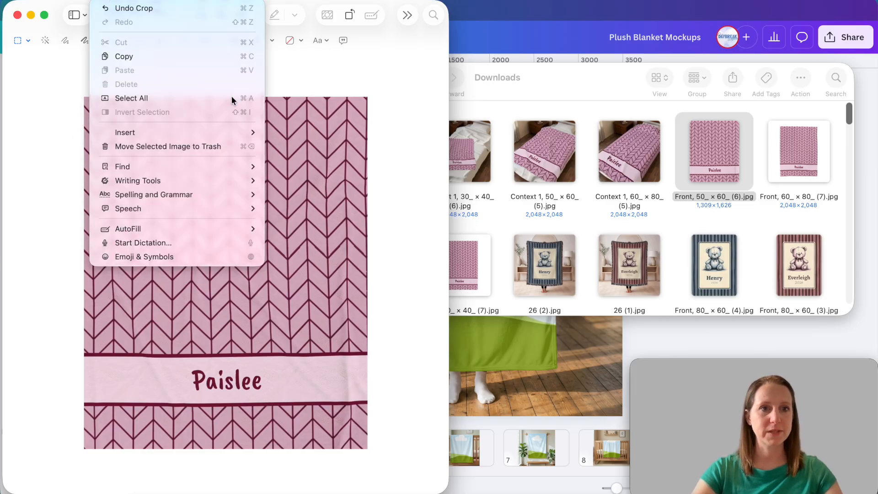
pyautogui.click(397, 48)
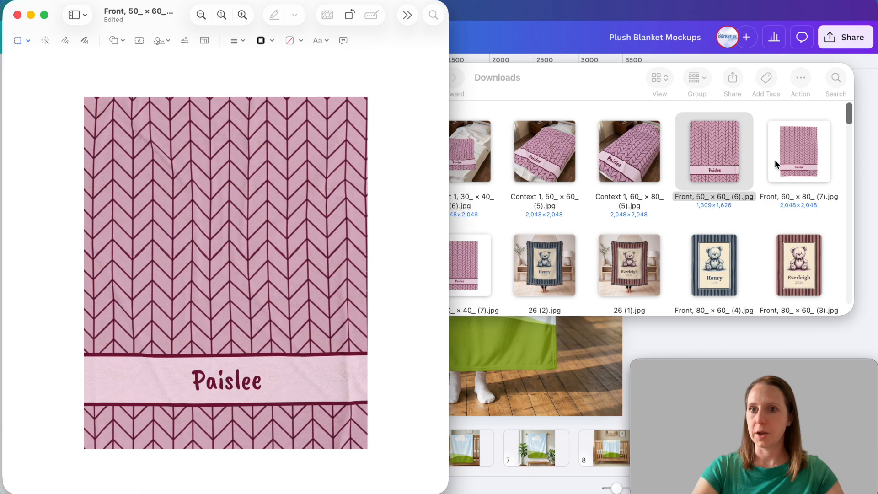
# Step: Crop the open front blanket image slightly tighter, just inside its existing edges
pyautogui.click(790, 168)
pyautogui.click(204, 184)
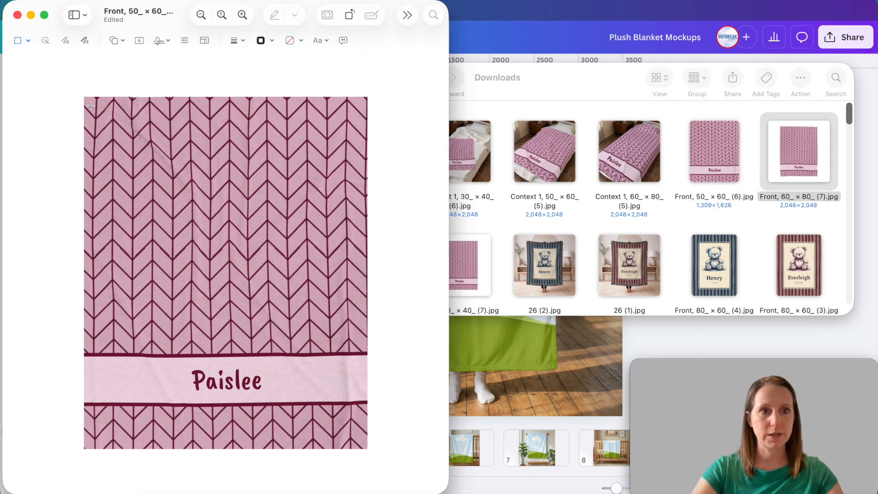
pyautogui.moveTo(84, 99); pyautogui.dragTo(366, 447)
pyautogui.press('super+k')
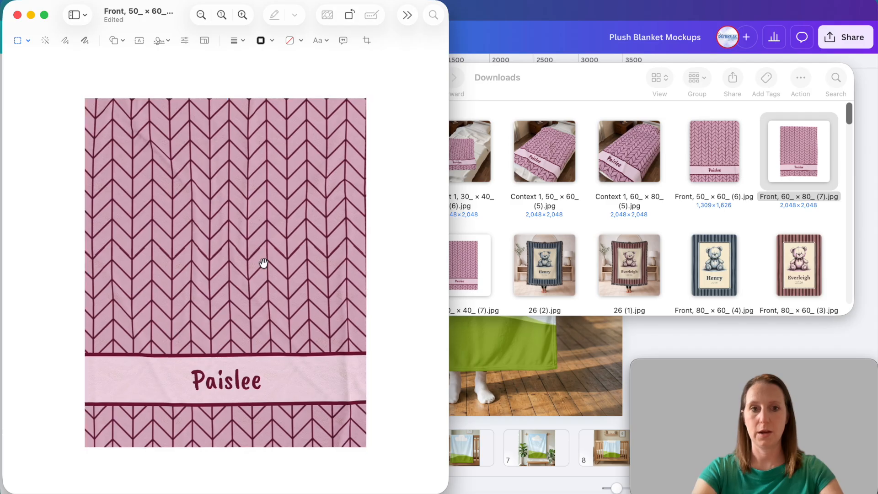
# Step: Return to Canva and upload the three Context 1 and three Front images of the pink herringbone blanket from Downloads
pyautogui.click(484, 254)
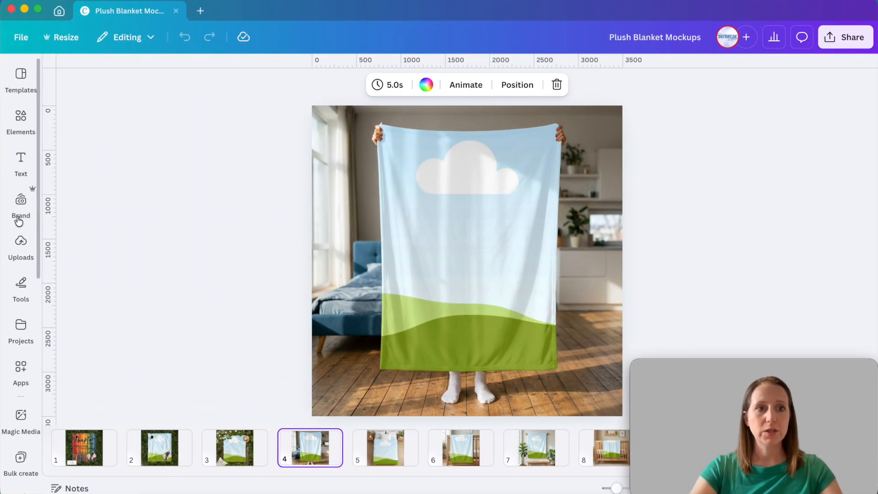
pyautogui.click(19, 245)
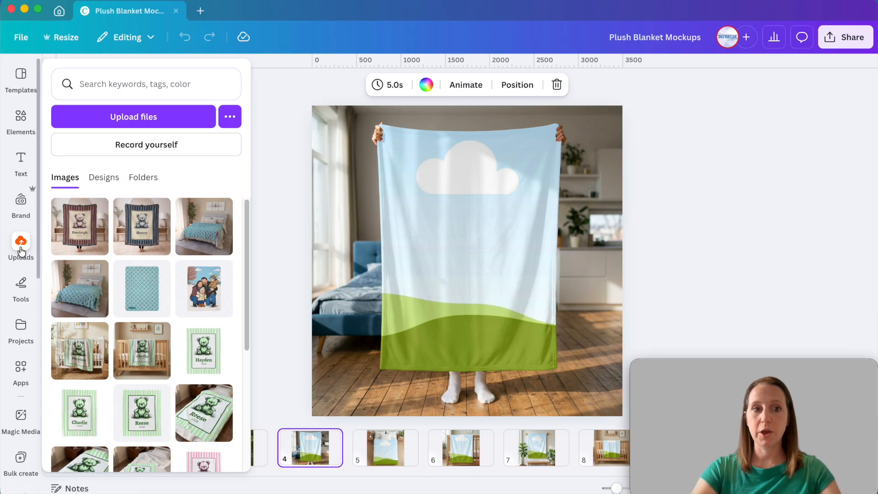
pyautogui.click(123, 117)
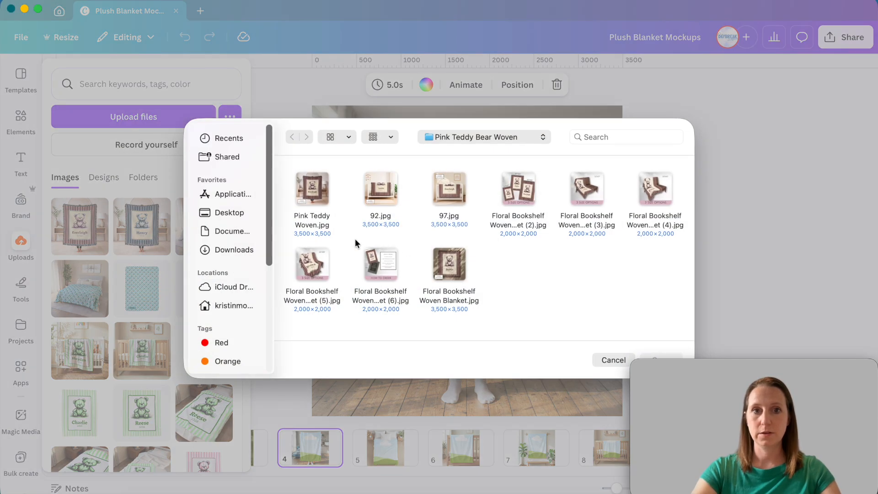
pyautogui.click(219, 249)
pyautogui.moveTo(281, 190); pyautogui.dragTo(677, 169)
pyautogui.click(659, 360)
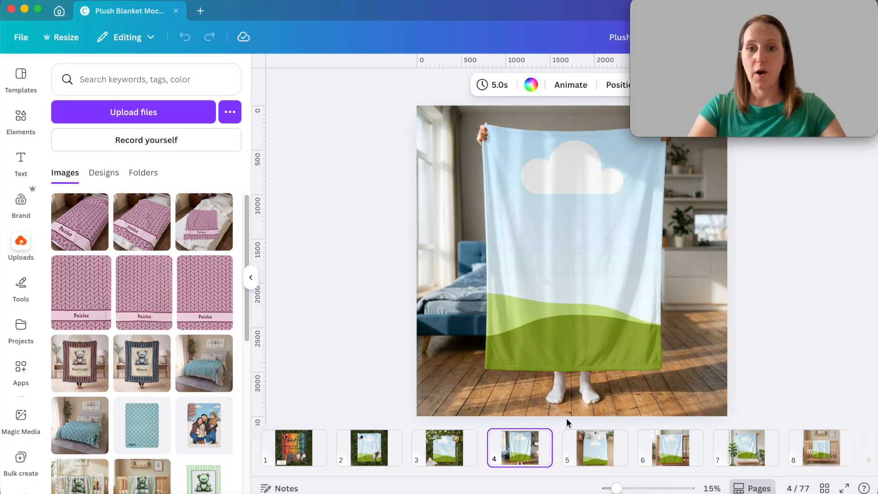
# Step: Fill the held-up blanket frame on page 4 with the third cropped front image of the pink herringbone blanket
pyautogui.moveTo(205, 296); pyautogui.dragTo(202, 275)
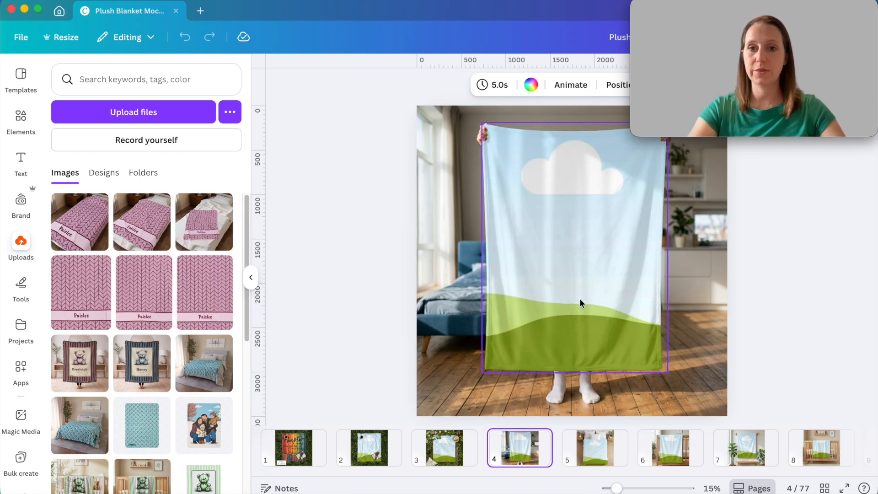
pyautogui.moveTo(200, 304); pyautogui.dragTo(525, 254)
pyautogui.click(798, 361)
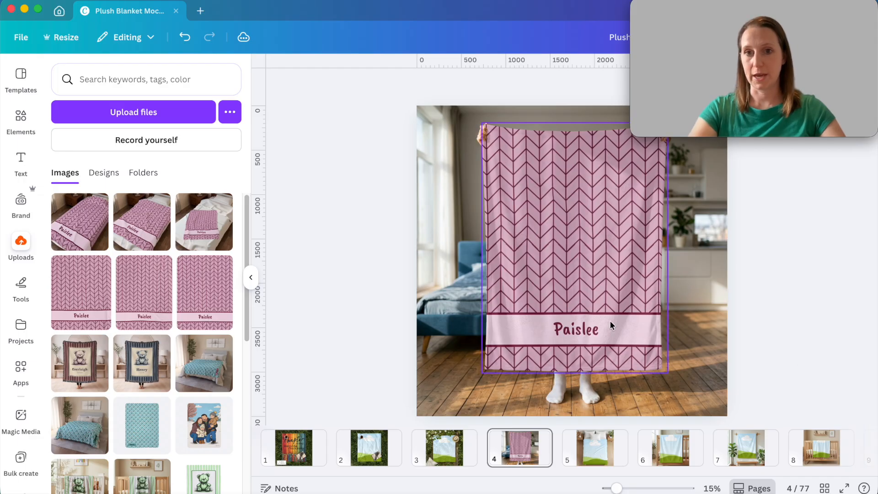
pyautogui.moveTo(799, 17); pyautogui.dragTo(172, 17)
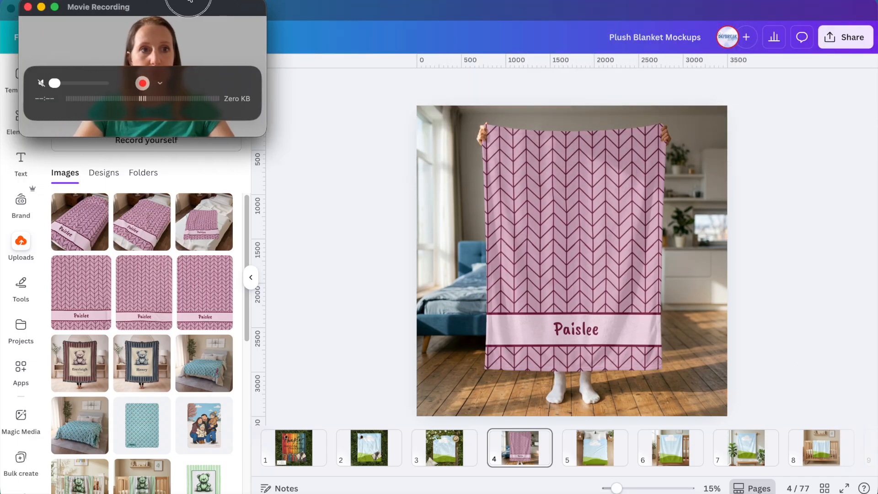
# Step: Try a transparency value of 100 on the blanket image and examine its texture and edges up close
pyautogui.click(557, 269)
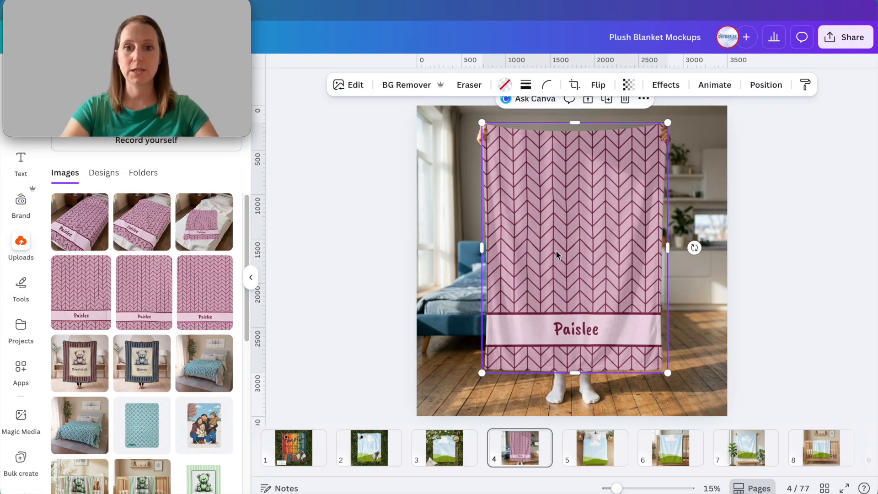
pyautogui.click(629, 84)
pyautogui.moveTo(656, 133); pyautogui.dragTo(718, 133)
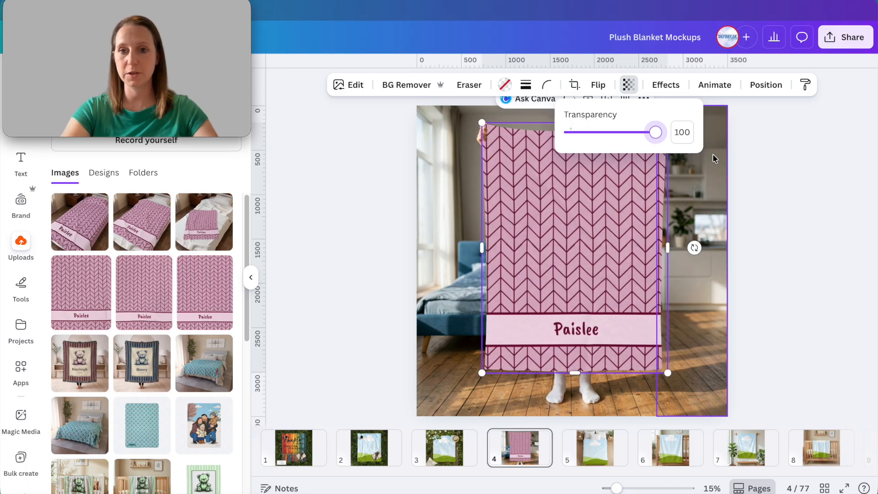
pyautogui.scroll(5, 749, 270)
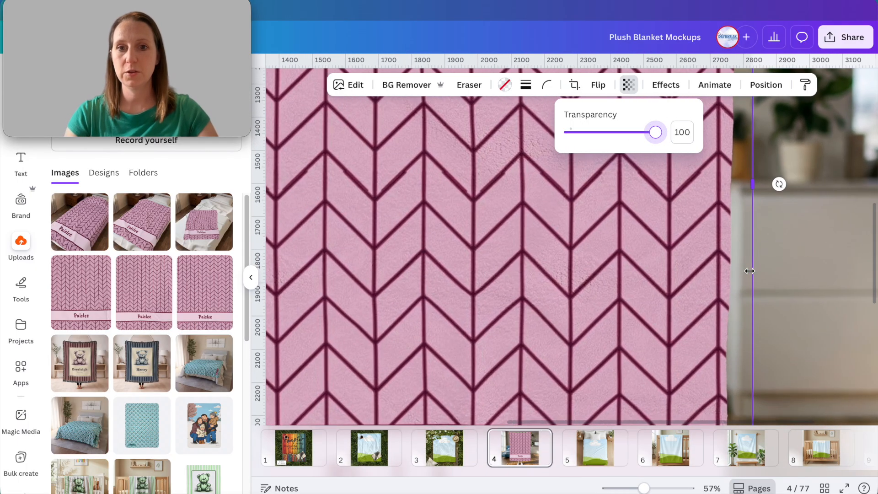
pyautogui.scroll(-3, 750, 270)
pyautogui.scroll(-3, 749, 271)
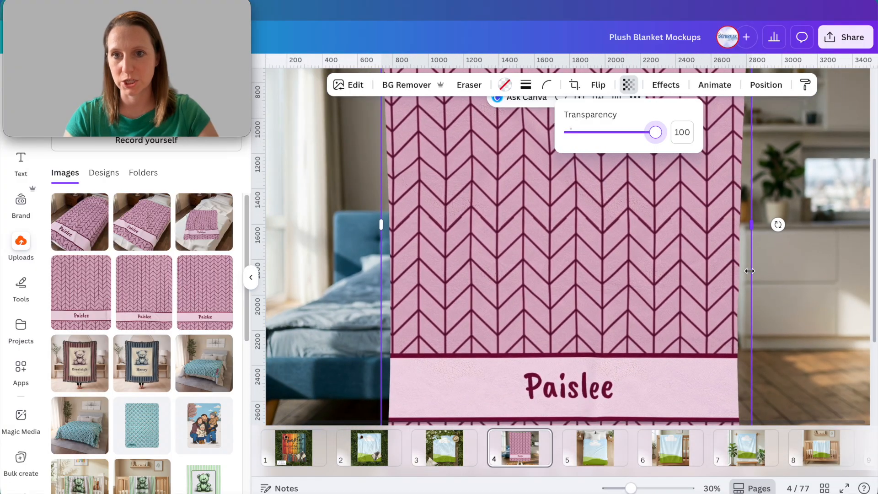
pyautogui.scroll(3, 750, 271)
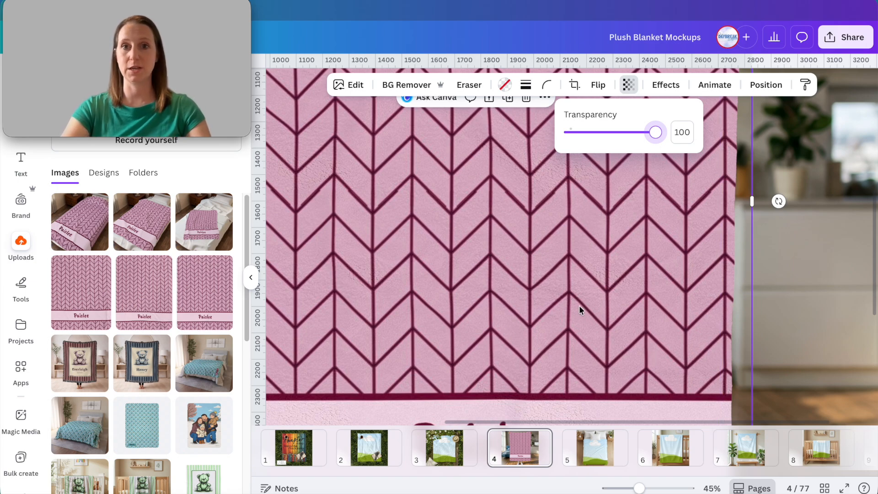
# Step: Try a transparency value of 40 on the blanket image for stronger folds and shadows, then set it to 85
pyautogui.moveTo(656, 132); pyautogui.dragTo(604, 134)
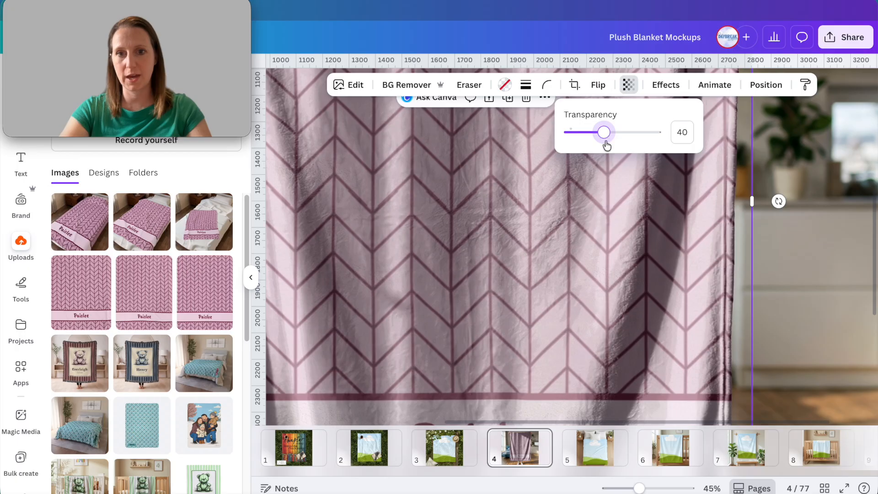
pyautogui.keyDown('ctrl'); pyautogui.scroll(-5, 609, 167); pyautogui.keyUp('ctrl')
pyautogui.keyDown('ctrl'); pyautogui.scroll(-1, 610, 168); pyautogui.keyUp('ctrl')
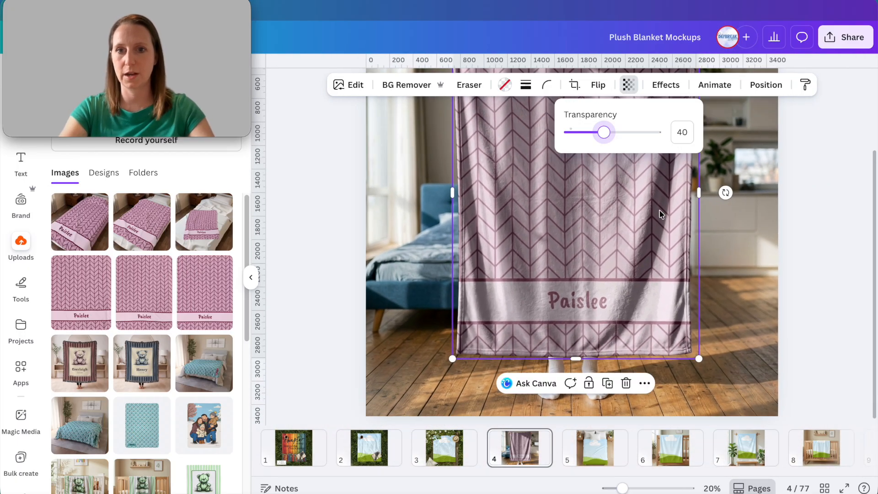
pyautogui.scroll(2, 674, 227)
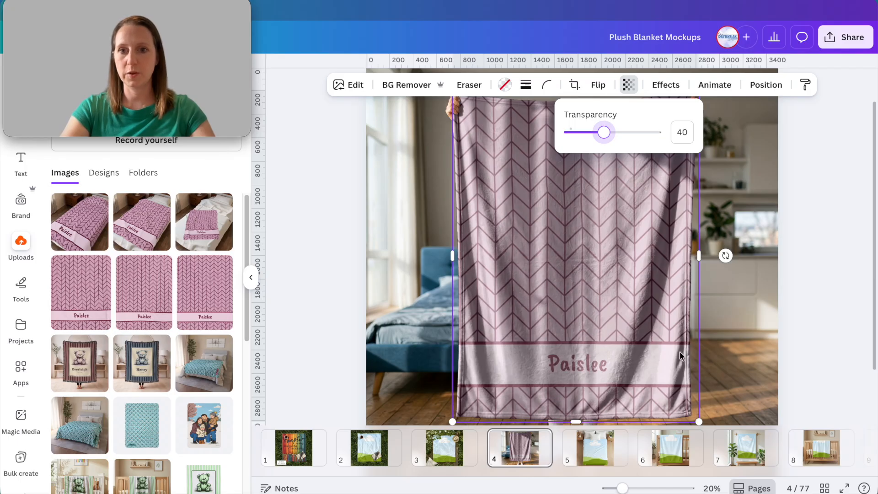
pyautogui.moveTo(606, 135); pyautogui.dragTo(643, 135)
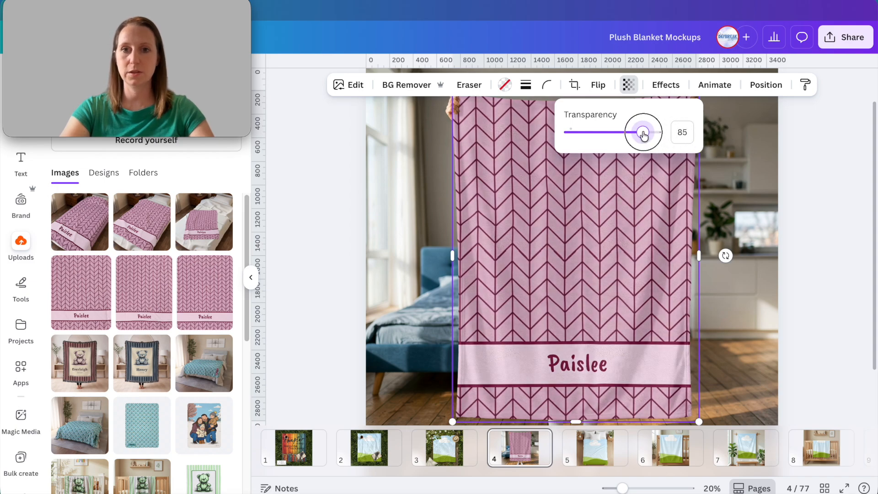
pyautogui.moveTo(644, 135); pyautogui.dragTo(644, 134)
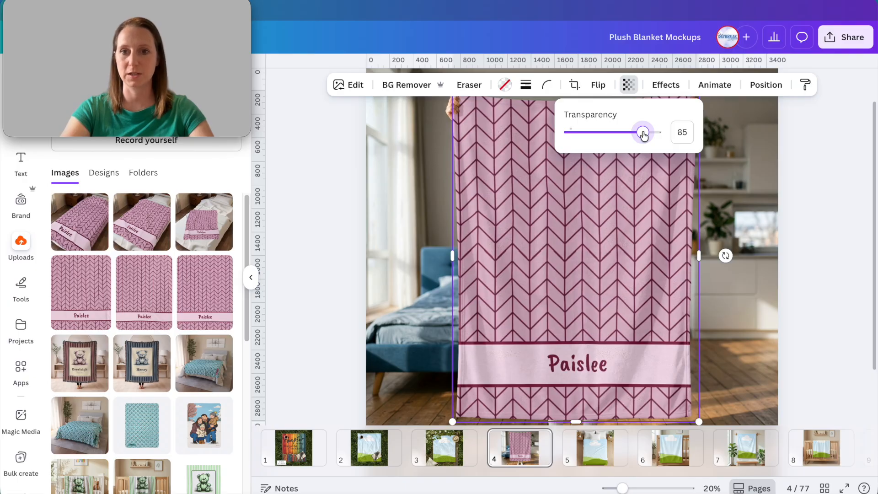
# Step: Leave the blanket image's transparency settings, switch to Chrome and open photopea.com in a new tab
pyautogui.click(819, 244)
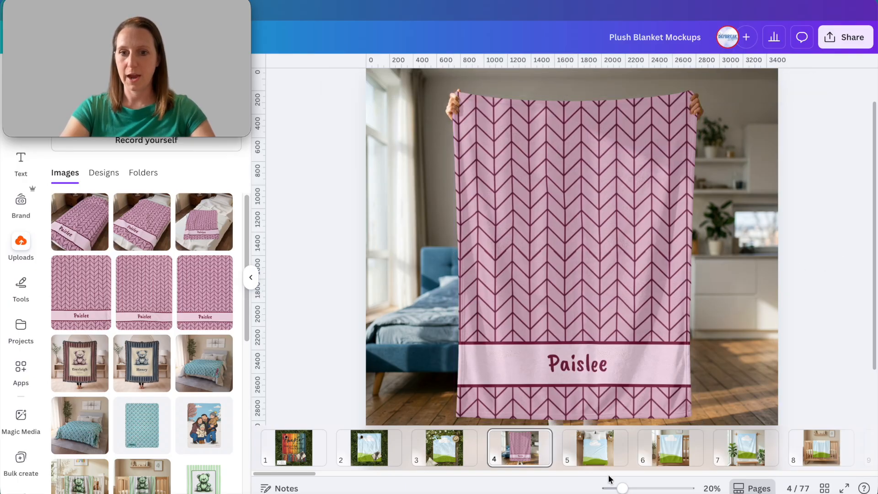
pyautogui.moveTo(622, 488); pyautogui.dragTo(615, 487)
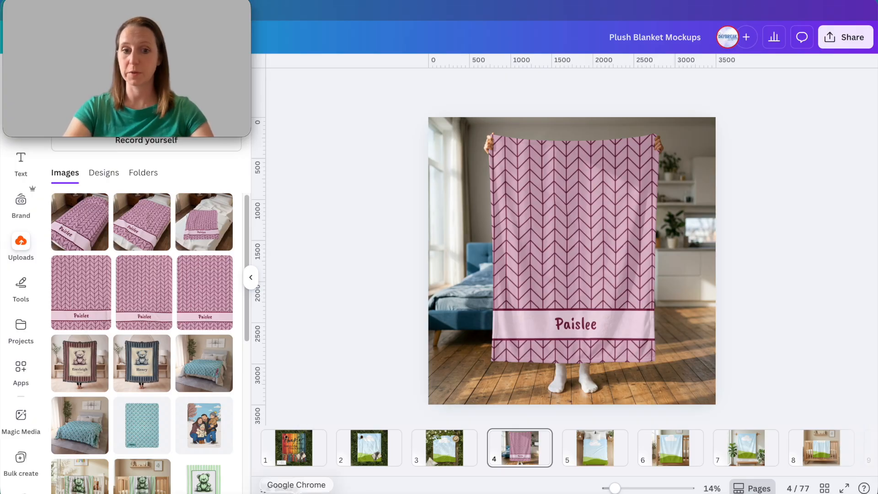
pyautogui.click(295, 492)
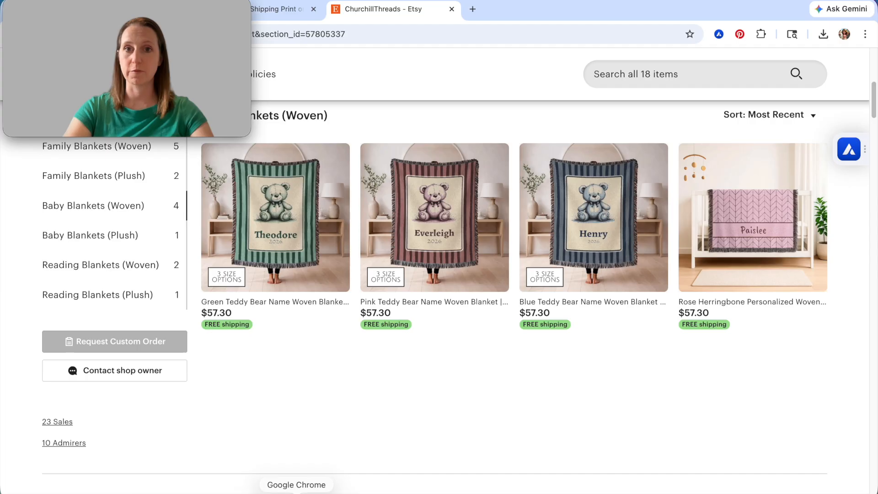
pyautogui.click(474, 9)
pyautogui.click(270, 31)
pyautogui.moveTo(181, 19); pyautogui.dragTo(183, 368)
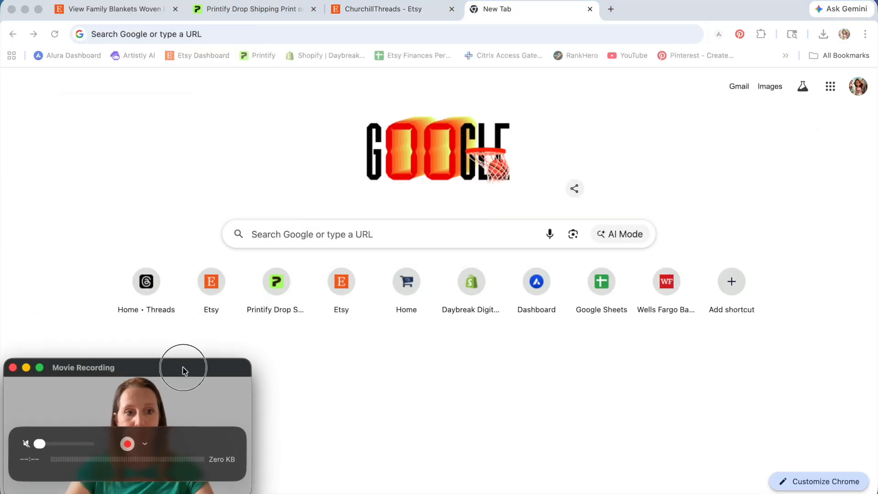
pyautogui.click(247, 34)
pyautogui.write('photo')
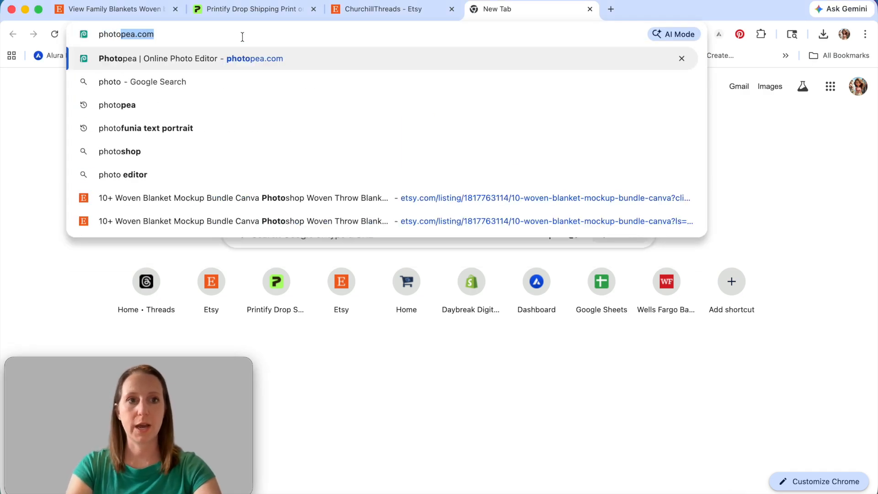
pyautogui.write('pea')
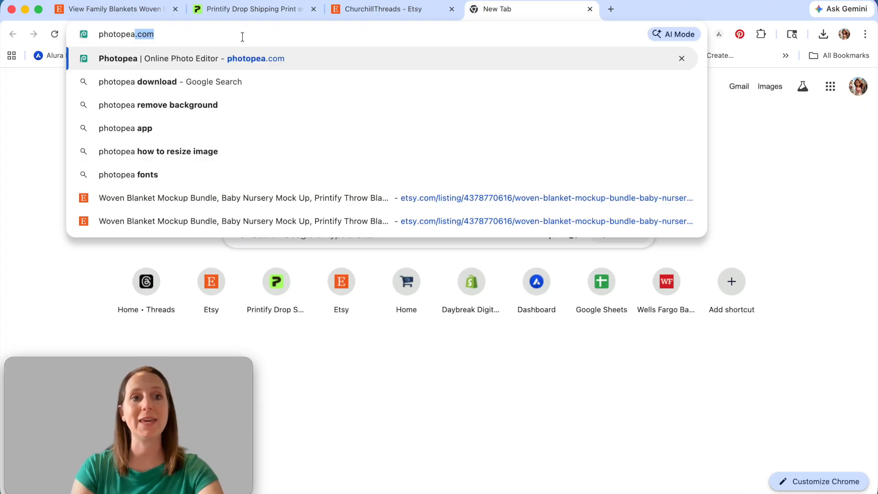
pyautogui.press('Return')
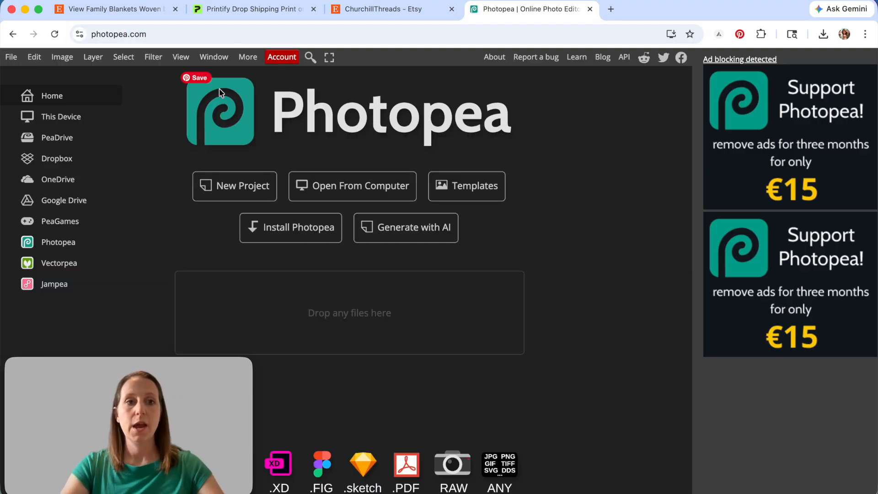
# Step: Load this device's files into Photopea and open the Velveteen Plush Blanket Mockups PSD folder
pyautogui.click(70, 117)
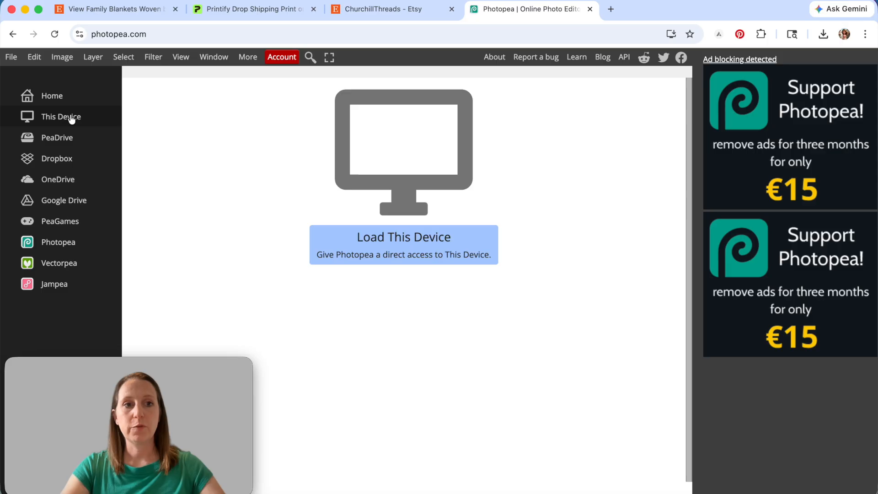
pyautogui.click(409, 255)
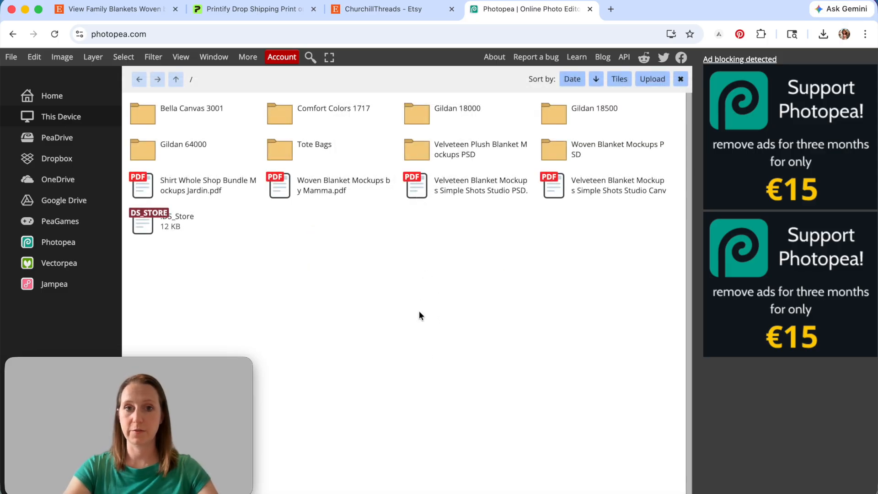
pyautogui.click(424, 151)
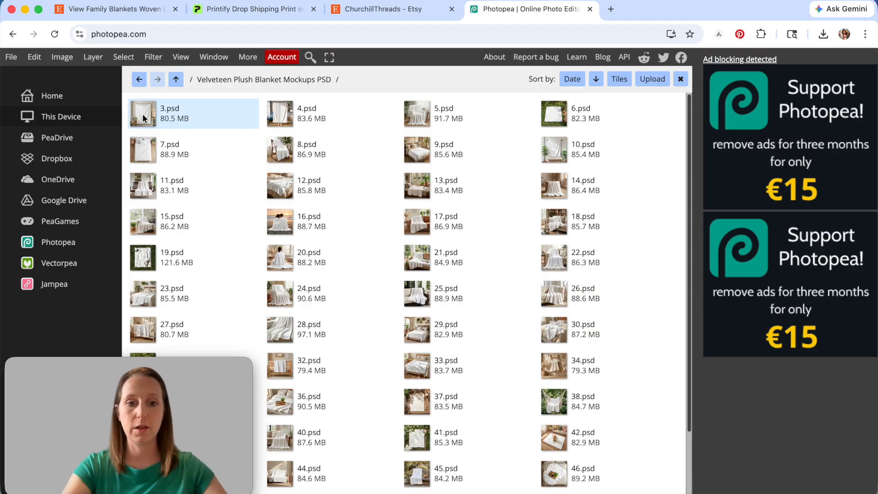
# Step: Return to Canva, open the Velveteen Blanket mockup design and fill the armchair blanket frame on page 44 with the second front image
pyautogui.click(332, 491)
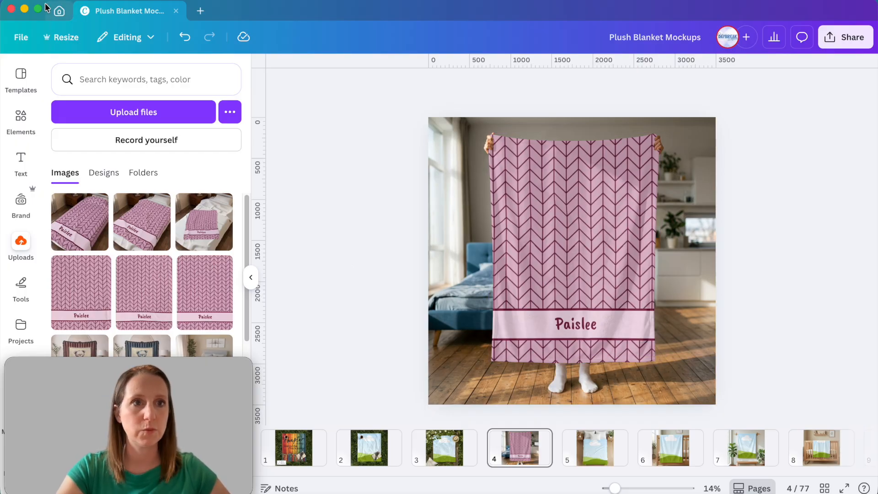
pyautogui.click(59, 11)
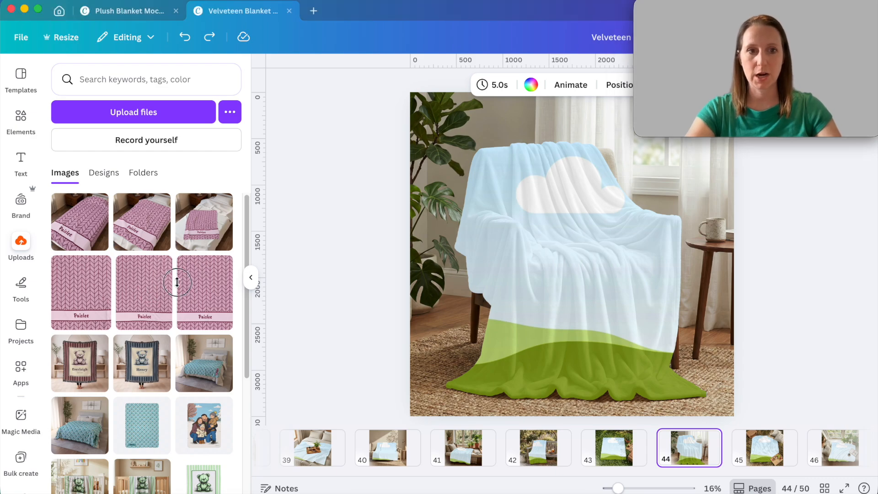
pyautogui.moveTo(130, 295); pyautogui.dragTo(524, 238)
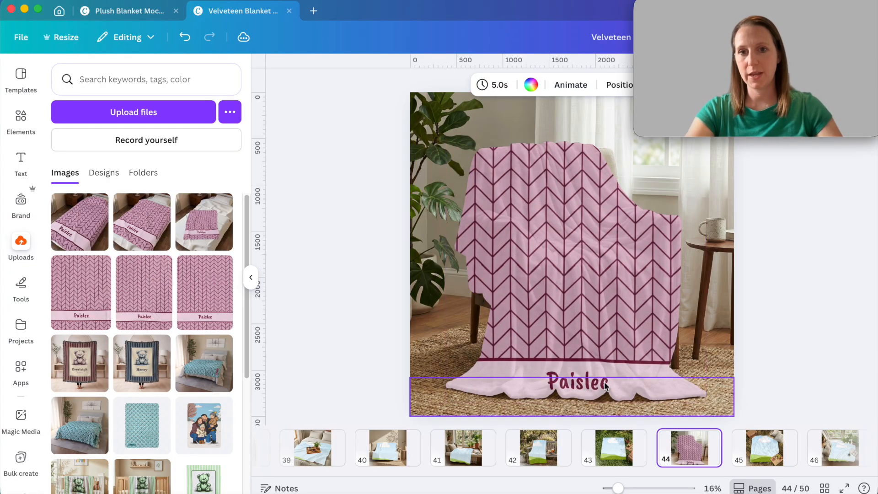
# Step: Adjust the crop on page 44, moving the blanket image up and enlarging it slightly so the name band sits above the hem
pyautogui.doubleClick(568, 286)
pyautogui.moveTo(571, 321); pyautogui.dragTo(568, 284)
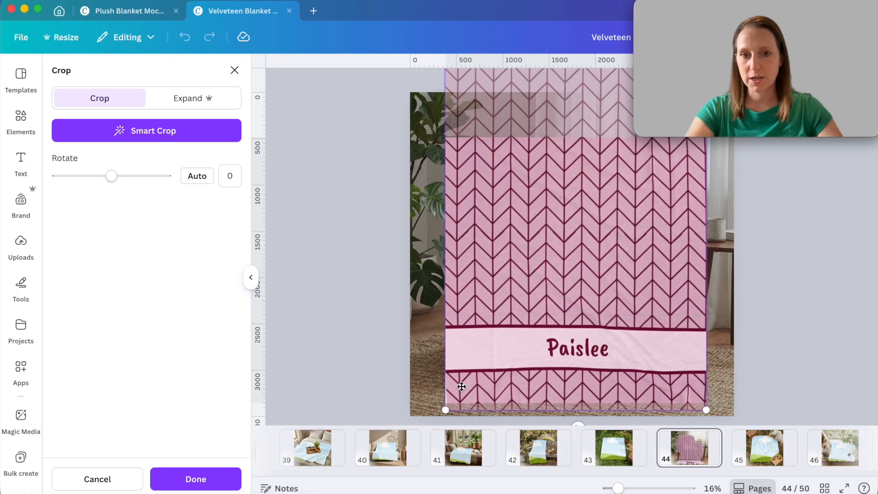
pyautogui.moveTo(442, 409); pyautogui.dragTo(440, 412)
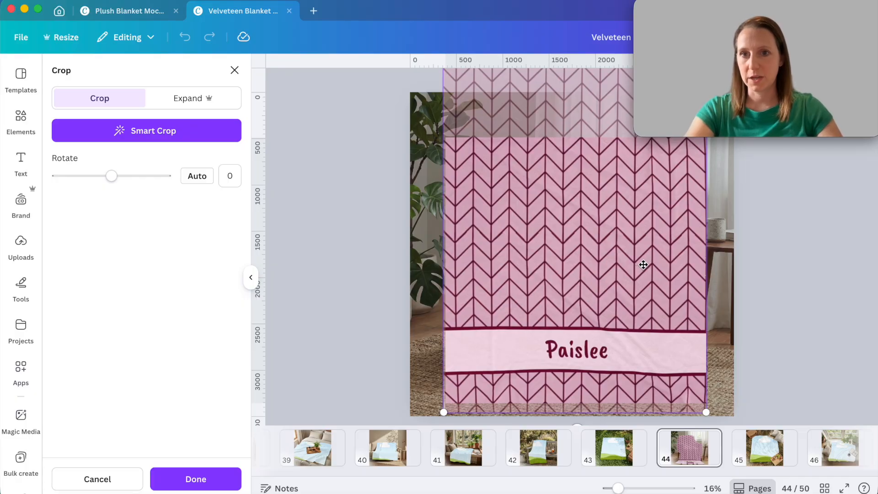
pyautogui.click(779, 290)
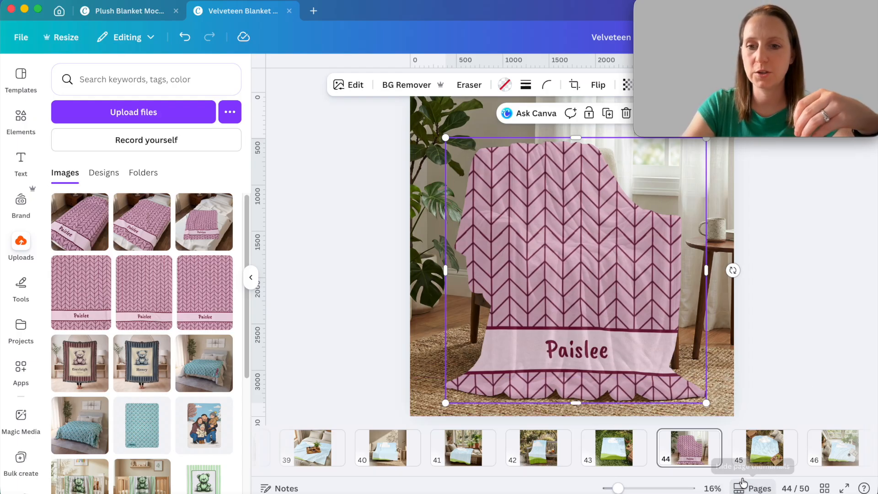
# Step: Fill the flat blanket frame on page 34 with the third front image and move it slightly upward within its crop
pyautogui.hscroll(3, 741, 478)
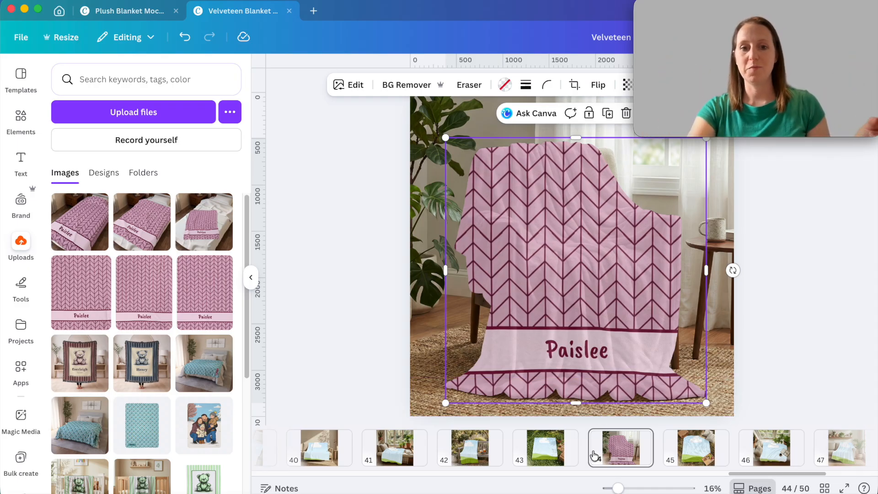
pyautogui.moveTo(757, 473); pyautogui.dragTo(636, 484)
pyautogui.click(609, 454)
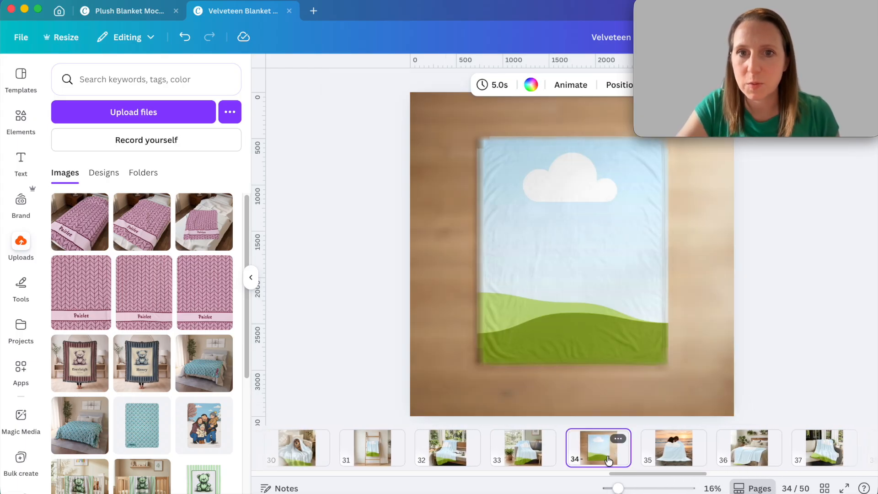
pyautogui.moveTo(195, 292); pyautogui.dragTo(537, 265)
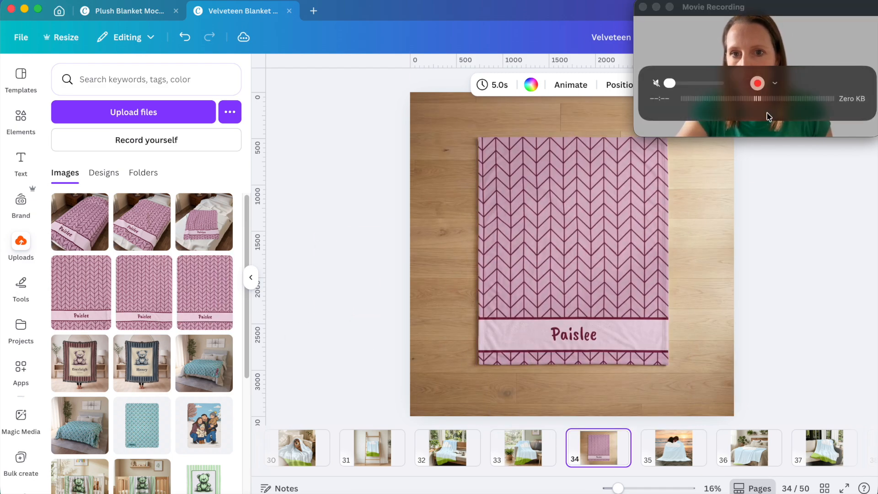
pyautogui.click(586, 316)
pyautogui.doubleClick(586, 316)
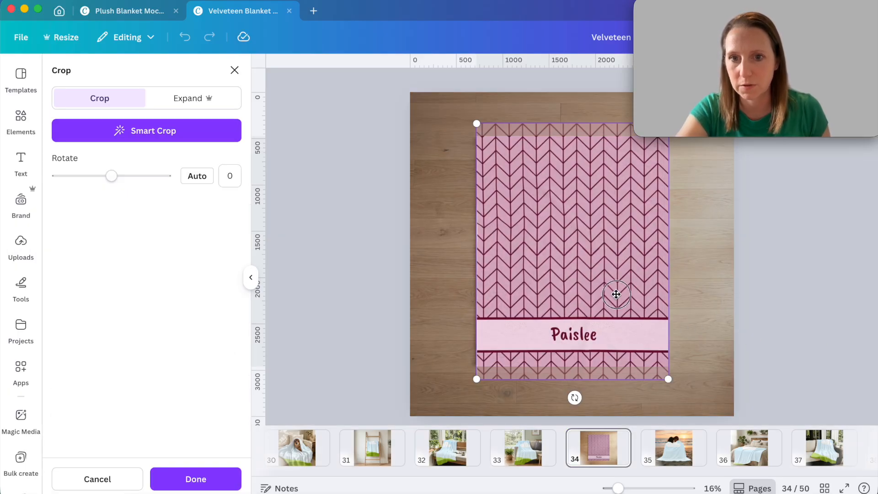
pyautogui.moveTo(613, 294); pyautogui.dragTo(614, 290)
pyautogui.click(806, 334)
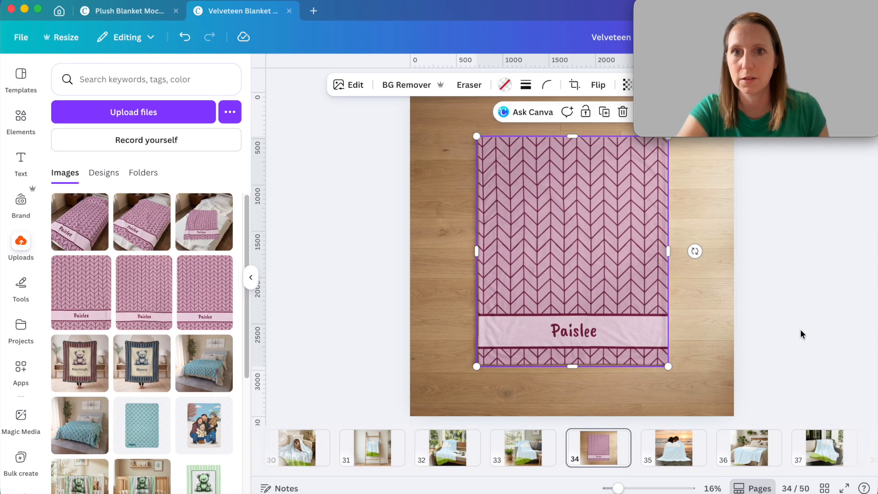
# Step: Lower the transparency value of the flat blanket image on page 34 to bring out more of the fabric's folds
pyautogui.click(627, 85)
pyautogui.click(628, 85)
pyautogui.click(628, 85)
pyautogui.moveTo(645, 141); pyautogui.dragTo(638, 146)
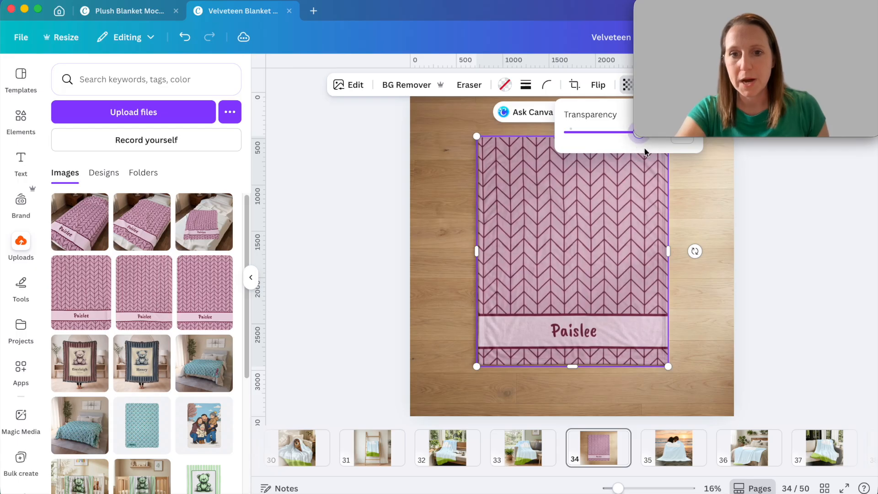
# Step: Fill the sofa blanket frame on page 33 with the second front image, moving it up and rotating it slightly to follow the drape
pyautogui.click(526, 452)
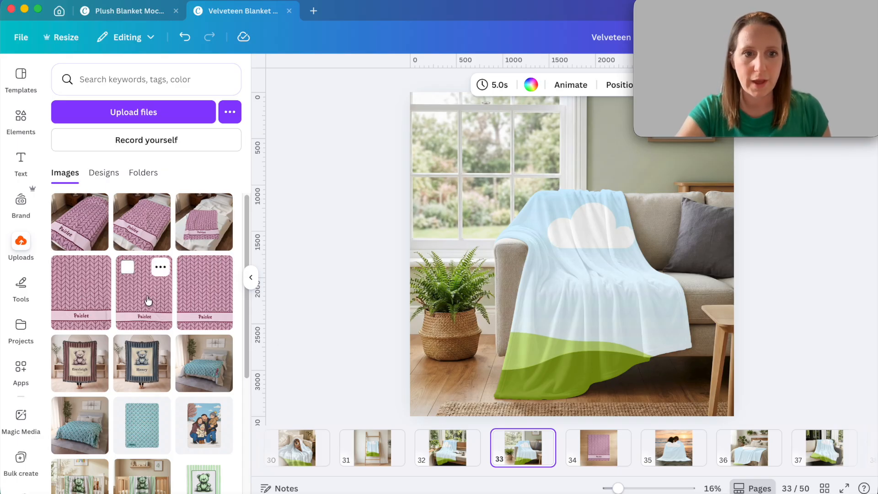
pyautogui.moveTo(151, 302); pyautogui.dragTo(589, 334)
pyautogui.doubleClick(589, 334)
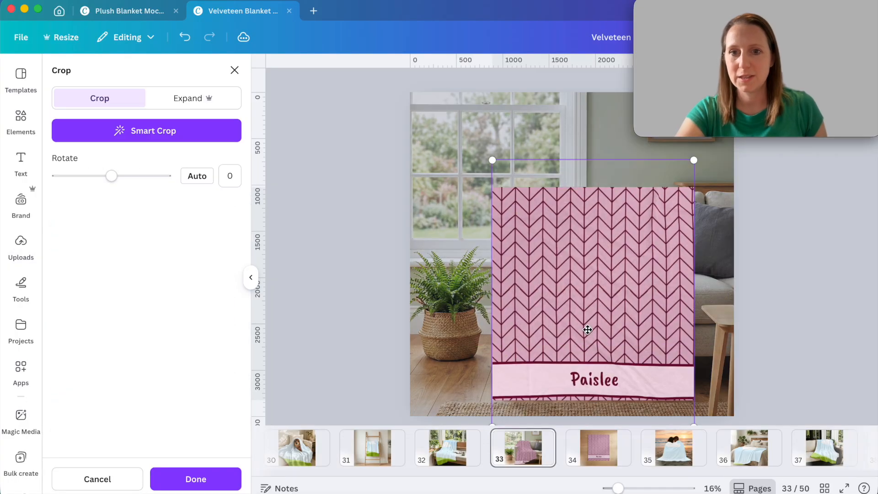
pyautogui.moveTo(614, 360); pyautogui.dragTo(608, 332)
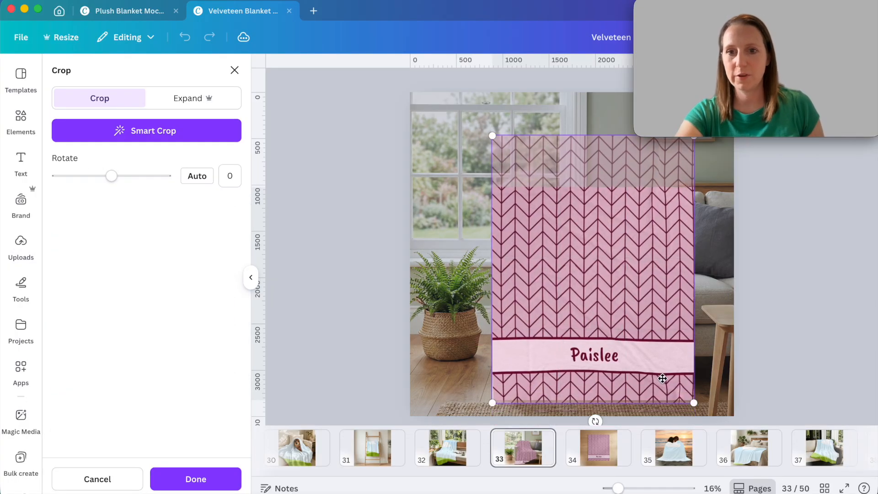
pyautogui.moveTo(594, 417); pyautogui.dragTo(606, 413)
pyautogui.moveTo(596, 316); pyautogui.dragTo(592, 307)
pyautogui.click(791, 306)
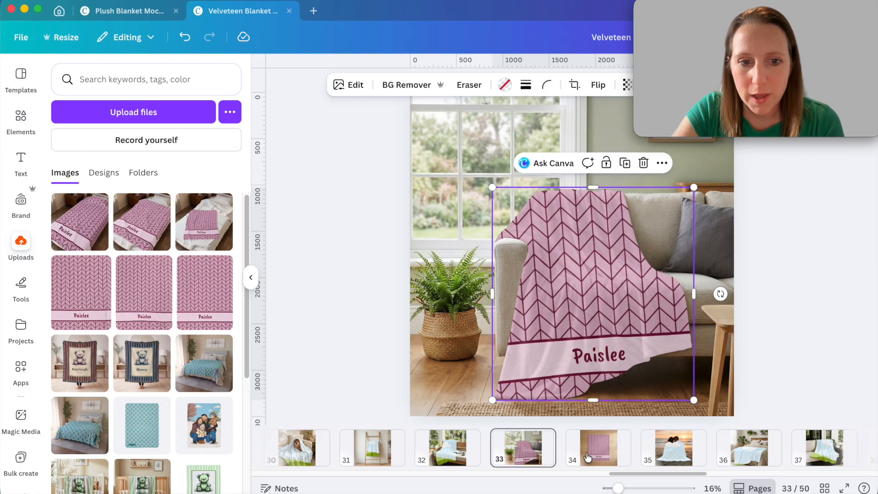
pyautogui.moveTo(638, 473); pyautogui.dragTo(657, 478)
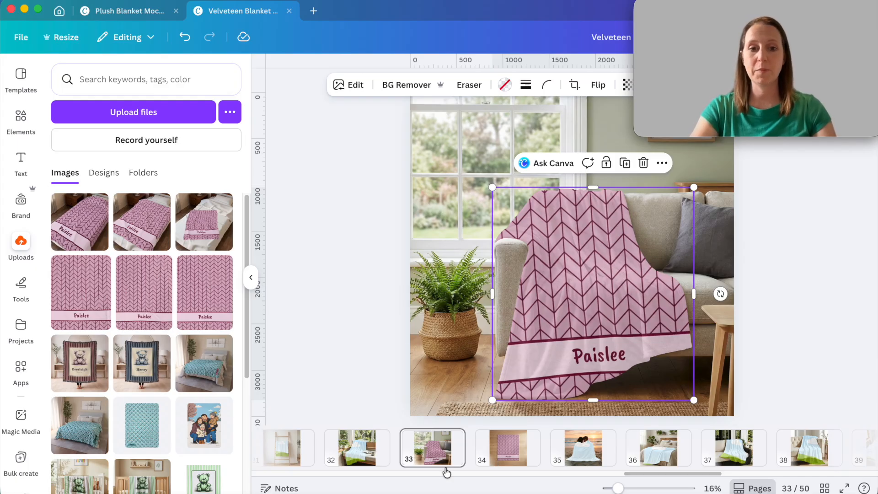
# Step: Return to the 24.psd armchair mockup in Photopea and review the options for opening files from a folder or storage
pyautogui.click(303, 489)
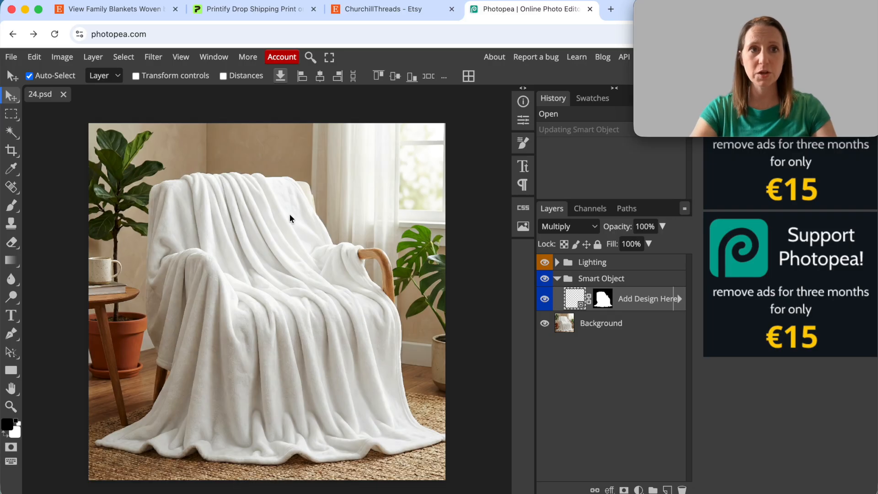
pyautogui.click(95, 34)
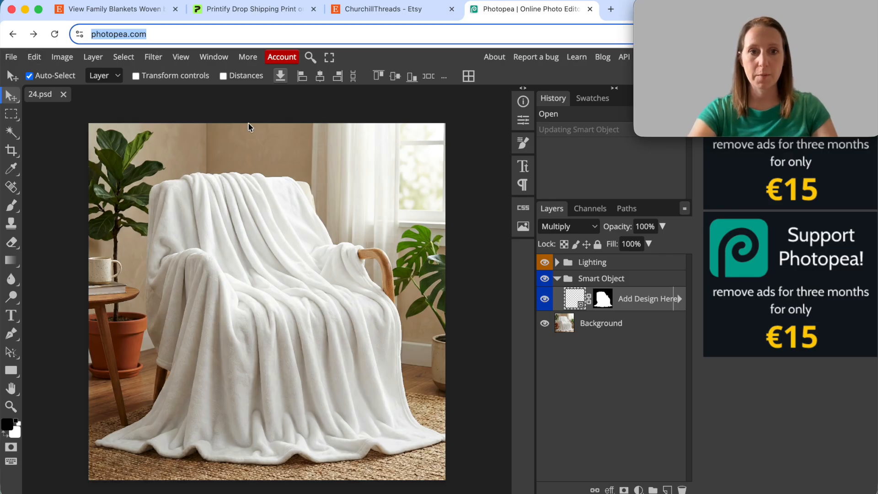
pyautogui.click(11, 57)
pyautogui.moveTo(49, 126)
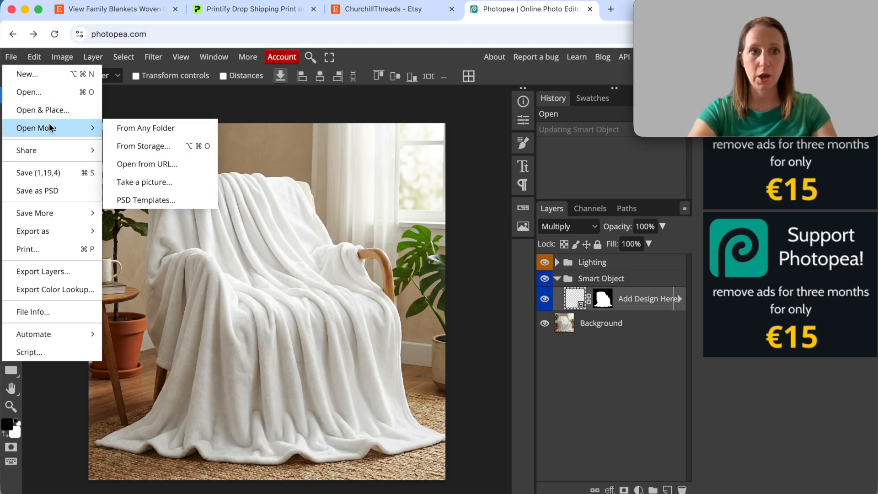
pyautogui.click(161, 152)
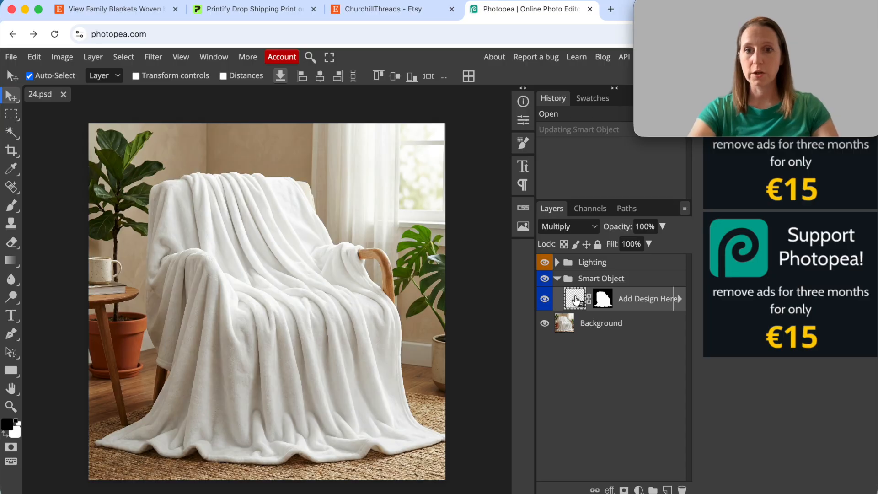
# Step: Replace the contents of the Add Design Here smart object in 24.psd with the image Front, 60_ × 80_ (7).jpg
pyautogui.rightClick(575, 302)
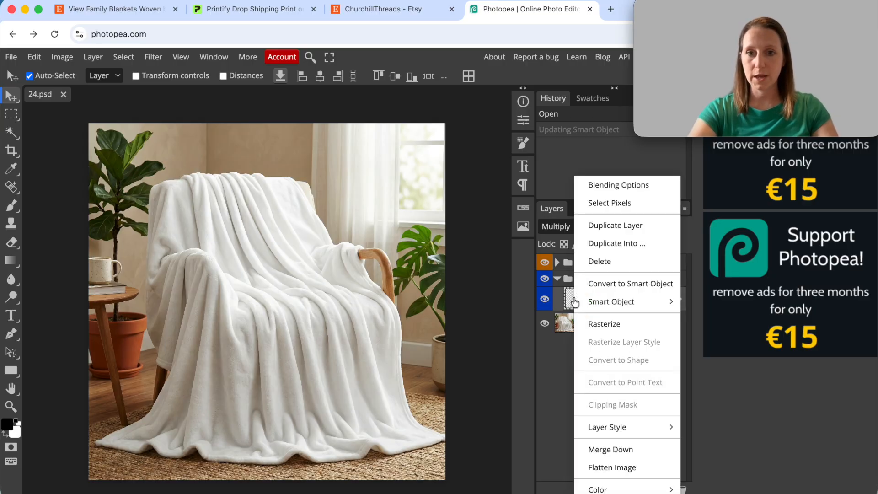
pyautogui.click(565, 395)
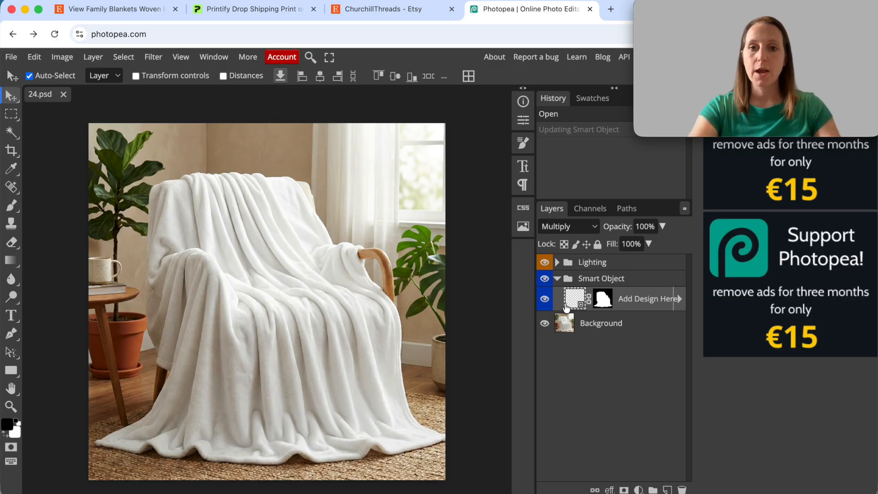
pyautogui.rightClick(574, 300)
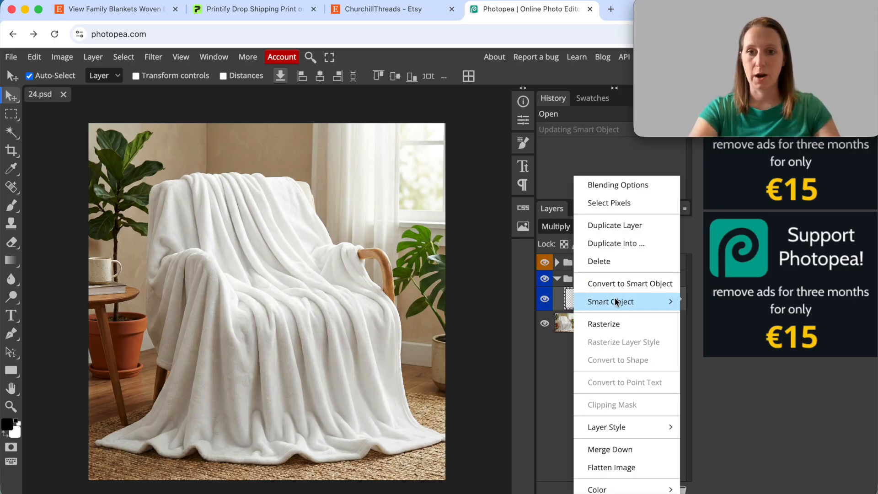
pyautogui.moveTo(616, 302)
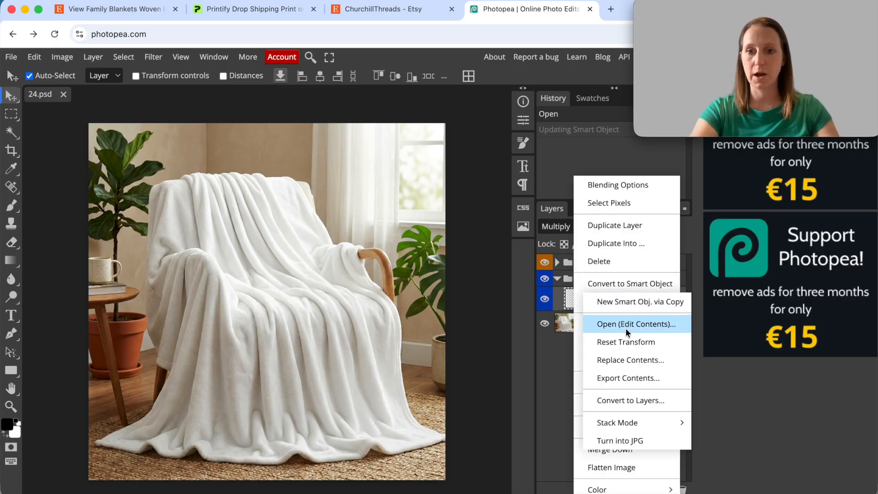
pyautogui.click(634, 361)
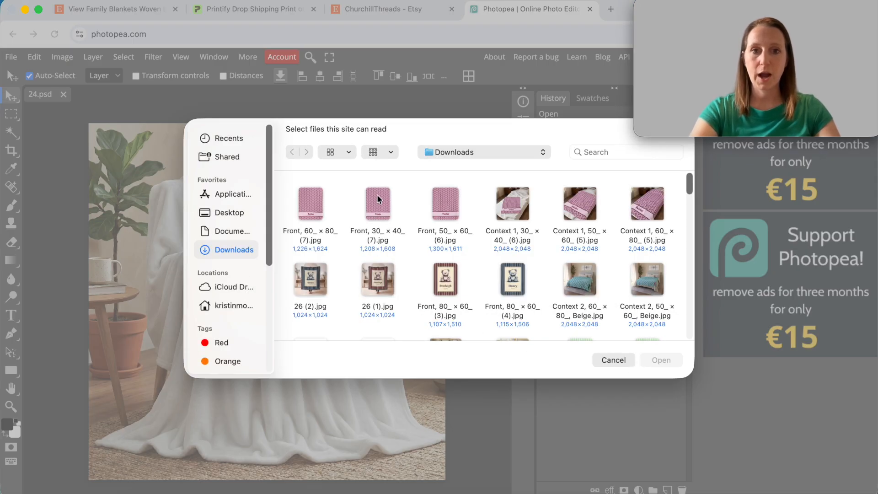
pyautogui.click(319, 203)
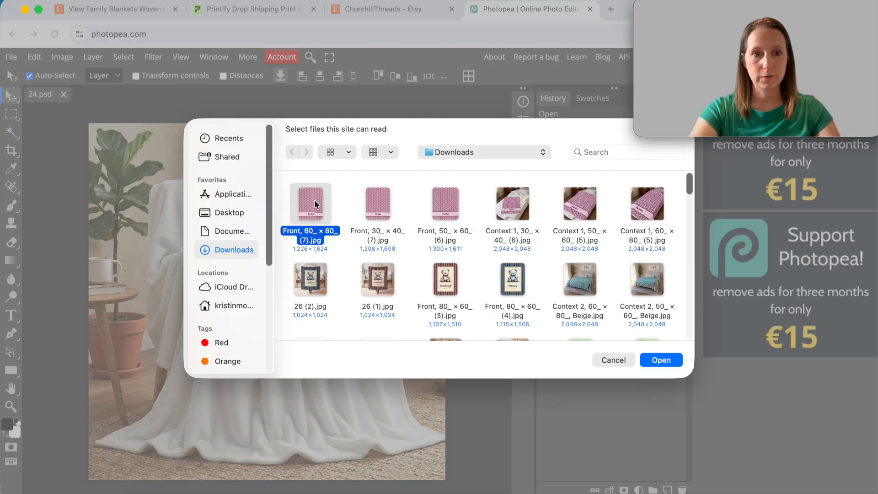
pyautogui.click(662, 360)
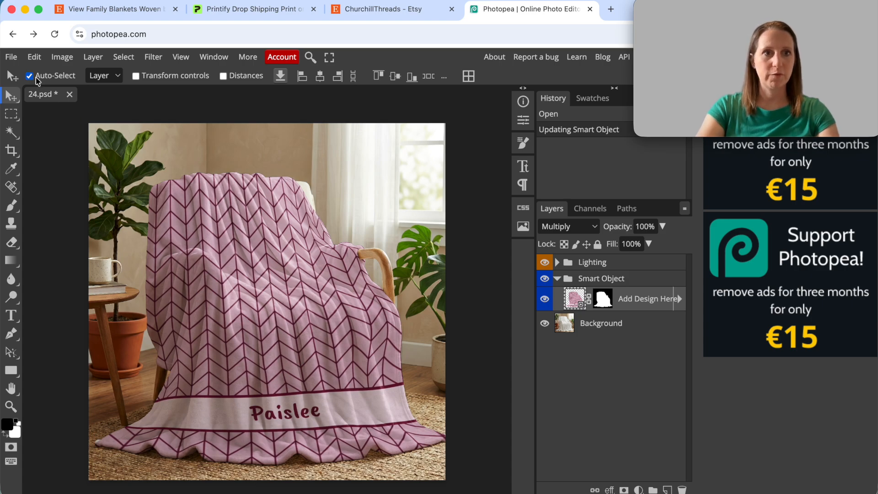
# Step: Open the hanging blanket mockup 3.psd from the Velveteen Plush Blanket Mockups PSD folder in this device's storage
pyautogui.click(11, 56)
pyautogui.moveTo(103, 132)
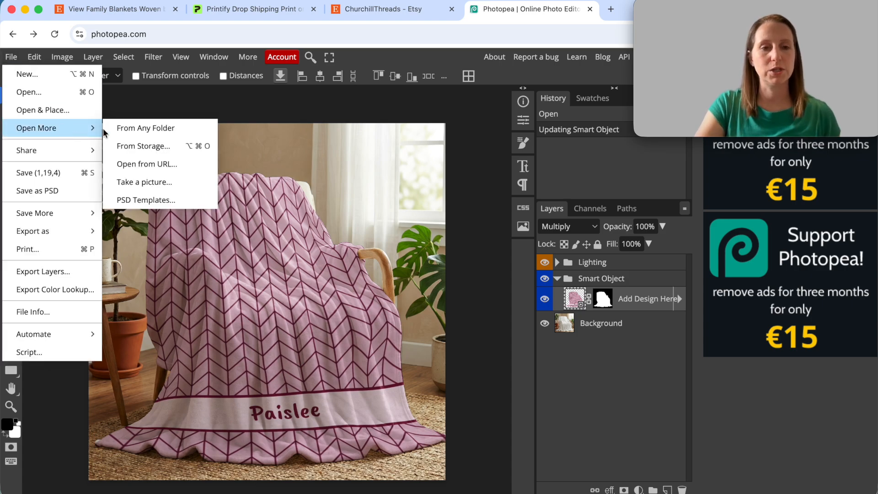
pyautogui.click(163, 153)
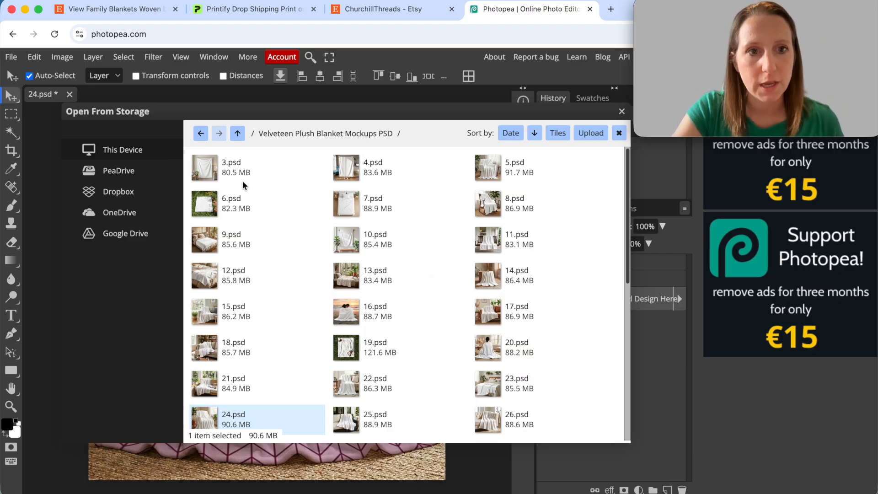
pyautogui.doubleClick(208, 171)
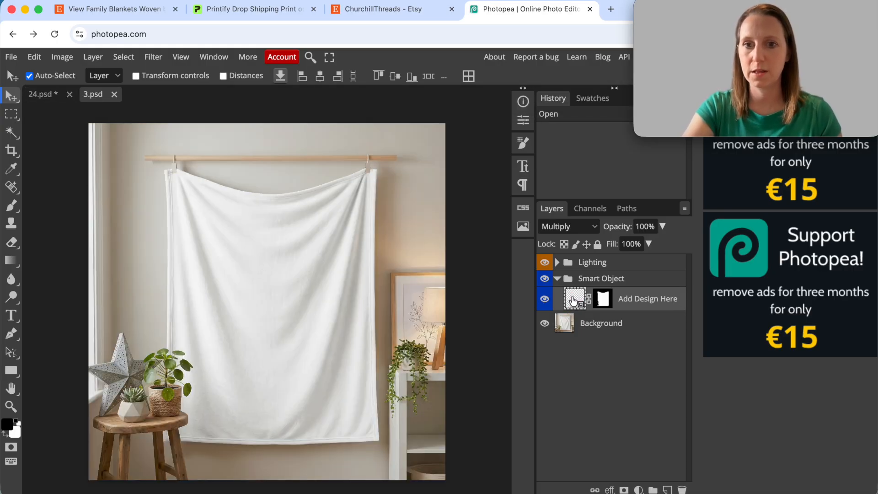
# Step: Replace the contents of the Add Design Here smart object in 3.psd with the image Front, 50_ × 60_ (6).jpg
pyautogui.rightClick(573, 300)
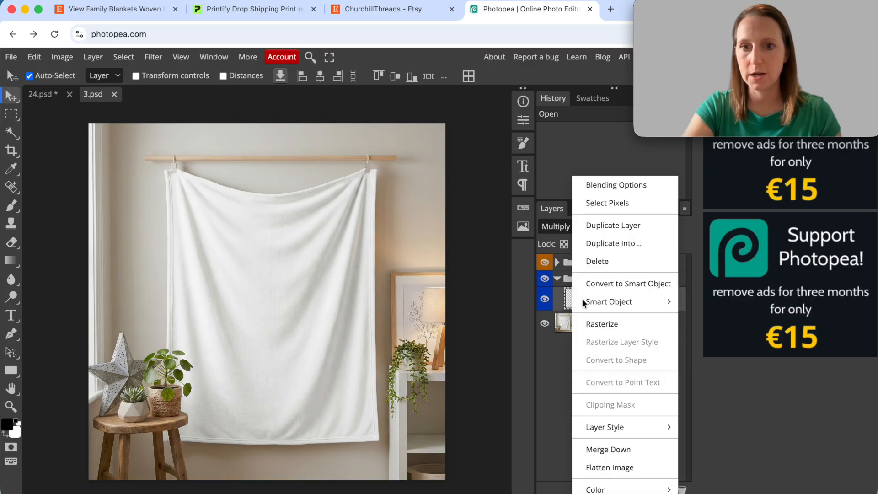
pyautogui.moveTo(586, 301)
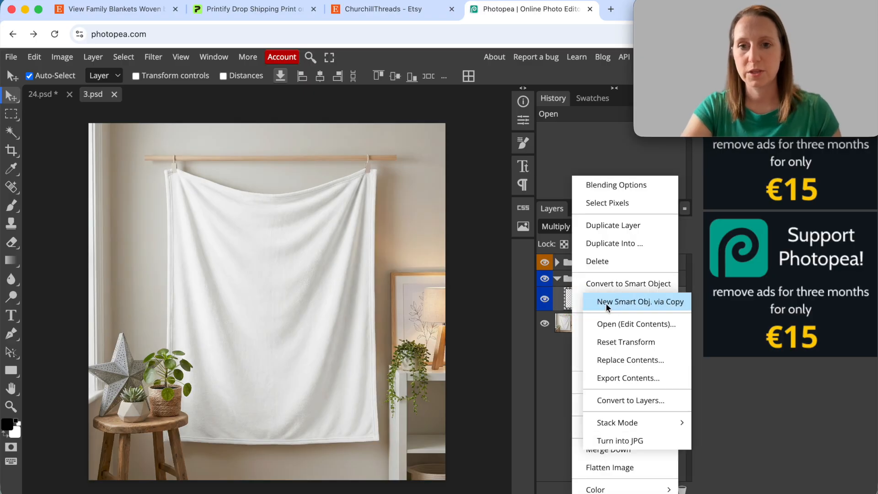
pyautogui.click(623, 361)
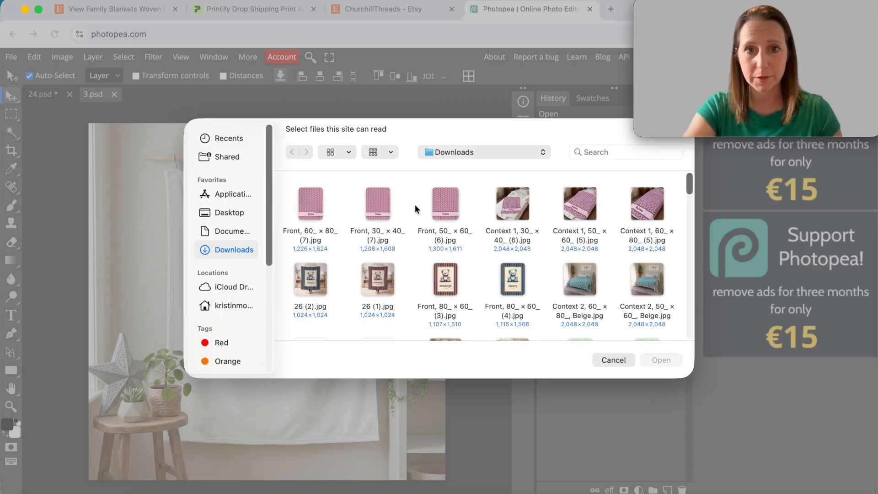
pyautogui.doubleClick(444, 205)
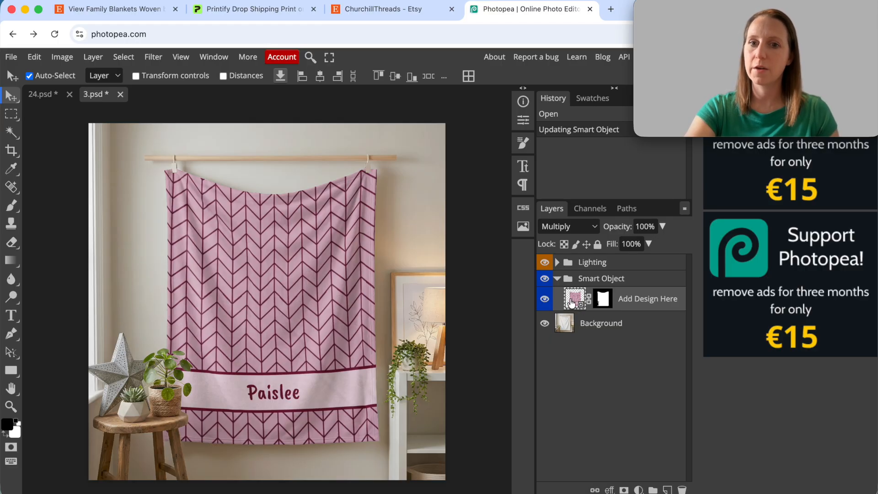
# Step: Open the contents of 3.psd's design smart object and try a rectangular selection across the blanket image, clearing it again
pyautogui.rightClick(575, 302)
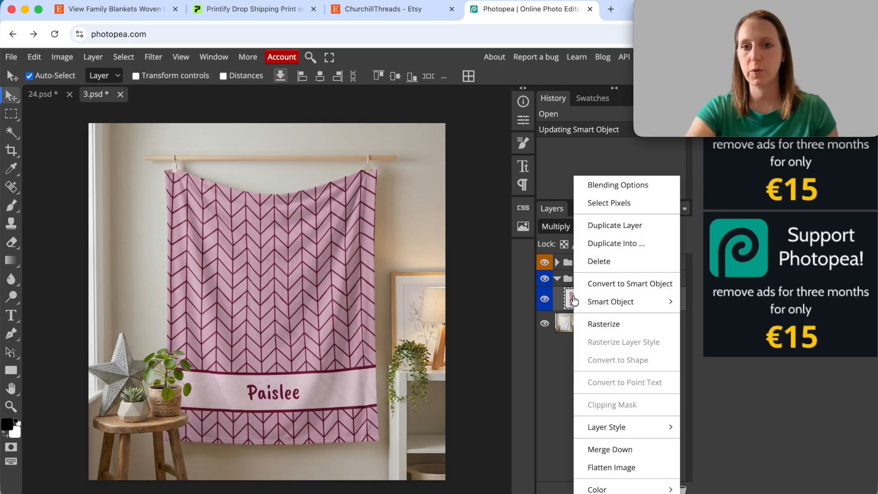
pyautogui.click(754, 458)
pyautogui.doubleClick(575, 300)
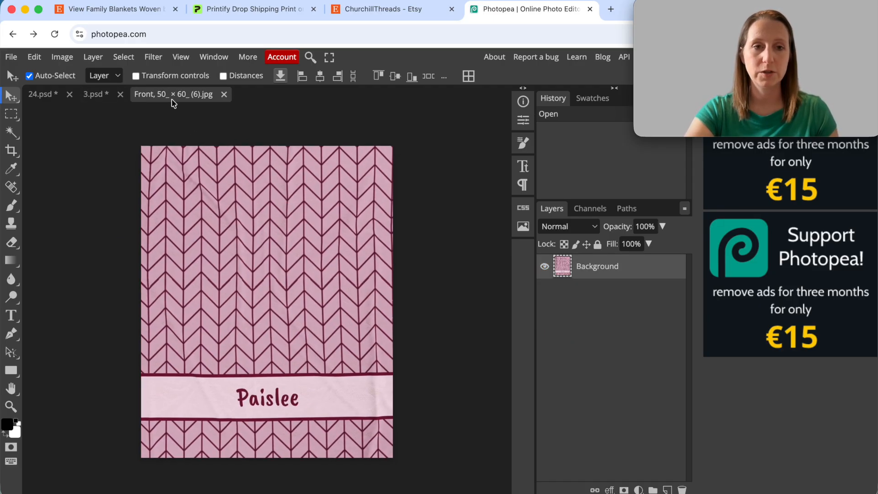
pyautogui.click(13, 114)
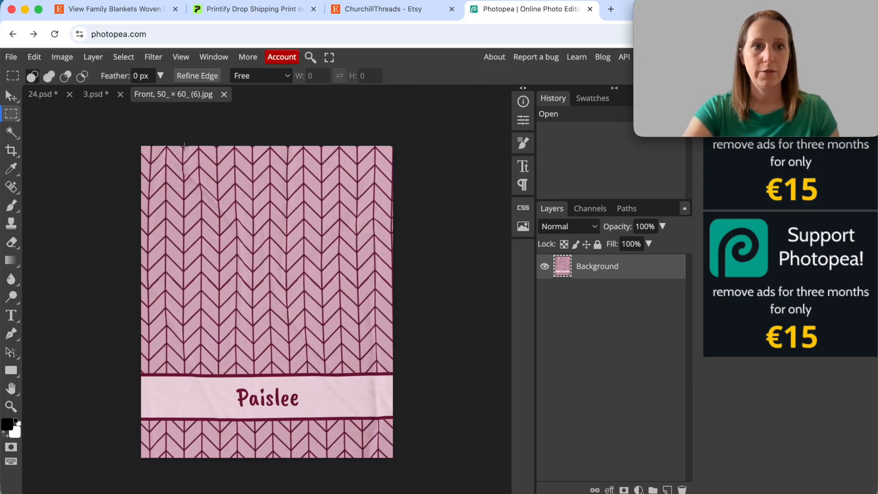
pyautogui.moveTo(147, 148); pyautogui.dragTo(379, 447)
pyautogui.click(402, 334)
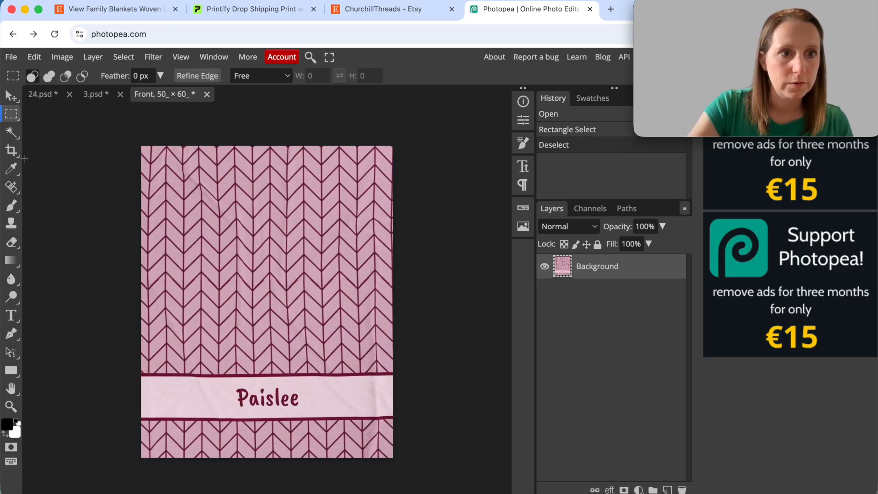
# Step: Look through the crop, eyedropper and healing tools on the front image and close the file without saving
pyautogui.click(12, 152)
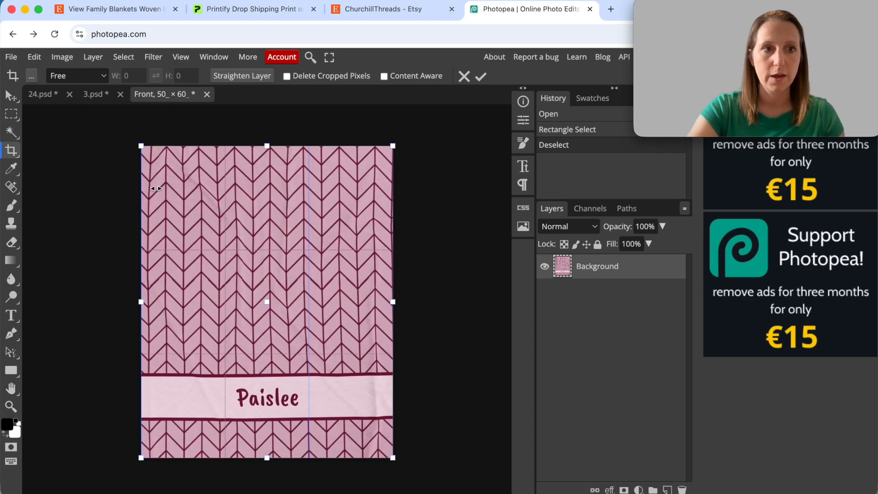
pyautogui.click(11, 168)
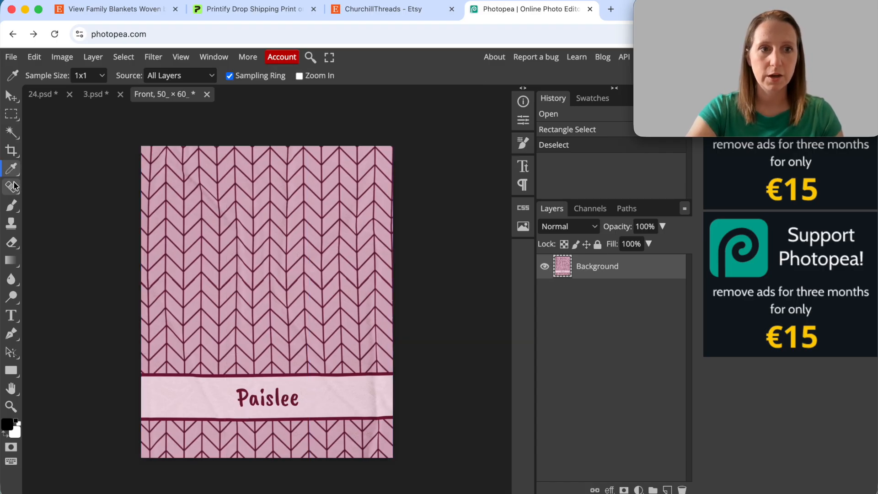
pyautogui.click(13, 186)
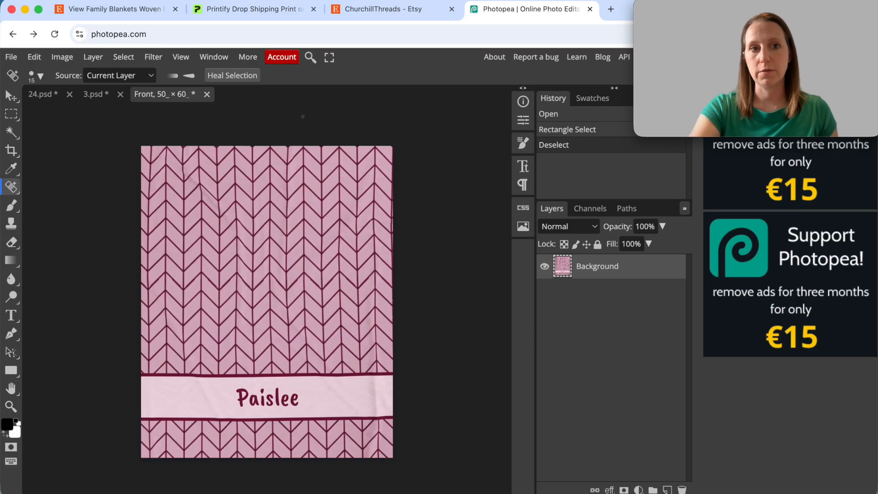
pyautogui.click(207, 95)
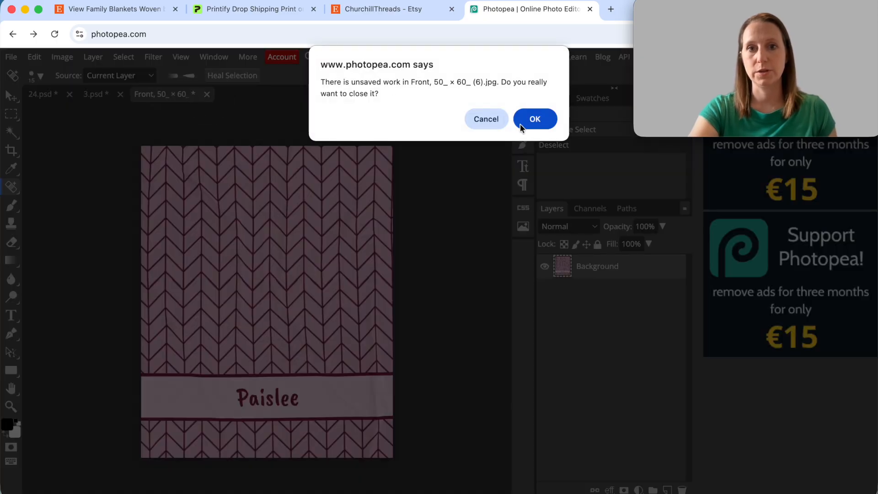
pyautogui.click(536, 120)
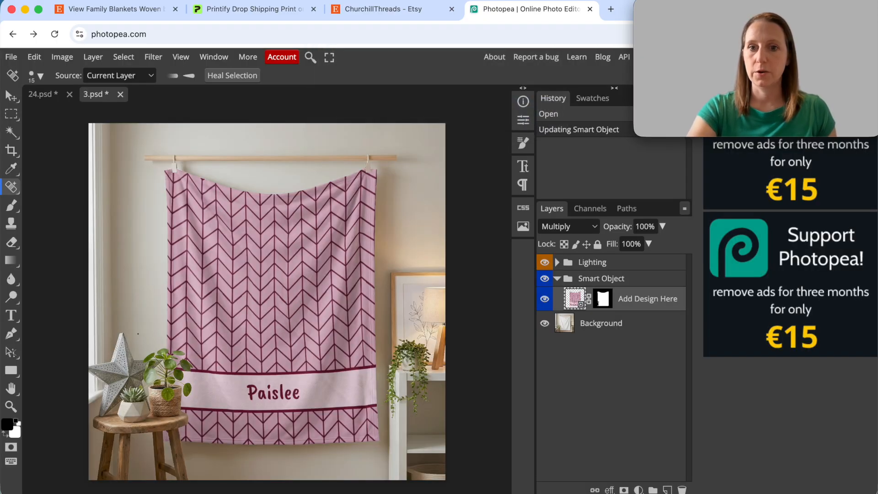
# Step: Review the smart object options for the Add Design Here layer in 3.psd and decline rasterizing it
pyautogui.rightClick(577, 299)
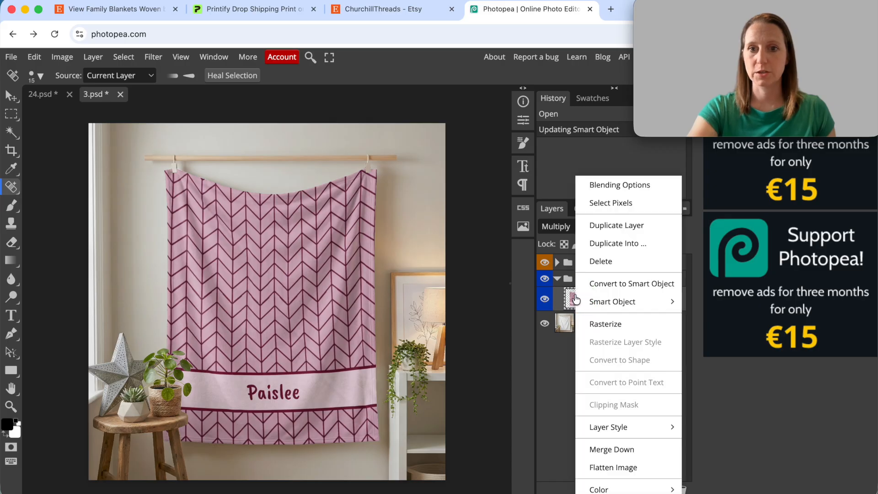
pyautogui.moveTo(605, 297)
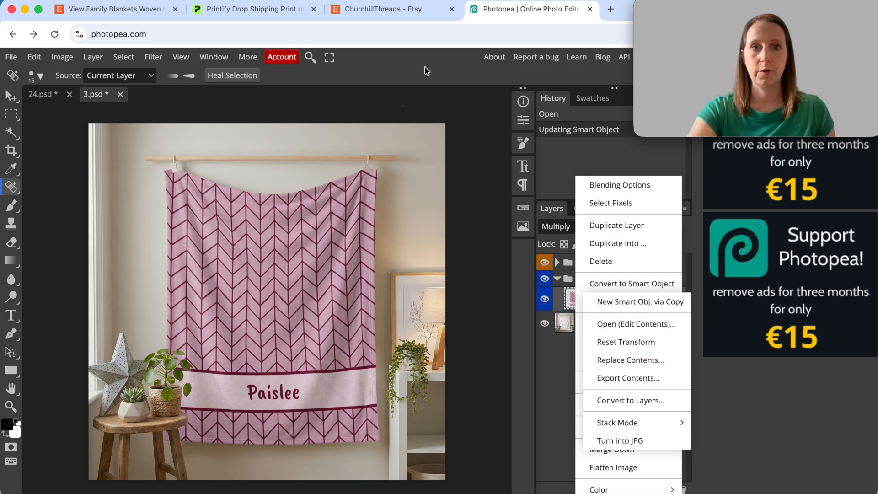
pyautogui.click(403, 106)
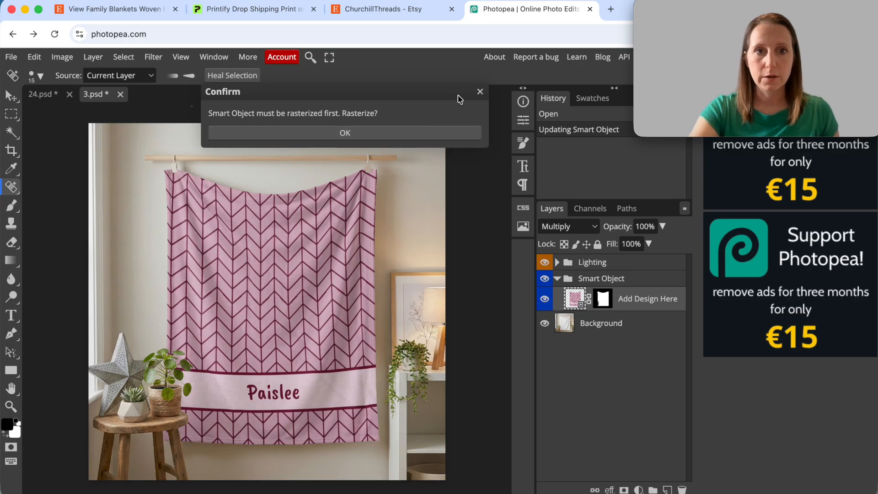
pyautogui.click(480, 92)
# Step: Return to the 24.psd armchair mockup and review the file formats available for export
pyautogui.click(44, 96)
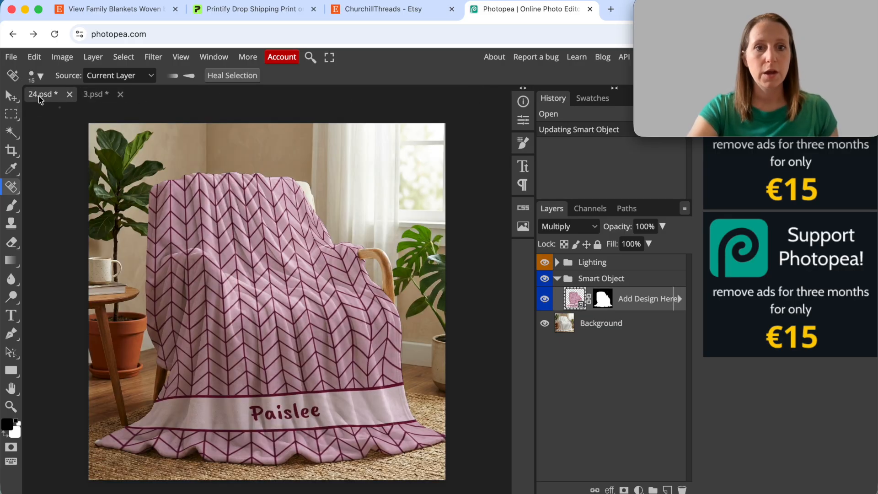
pyautogui.click(11, 58)
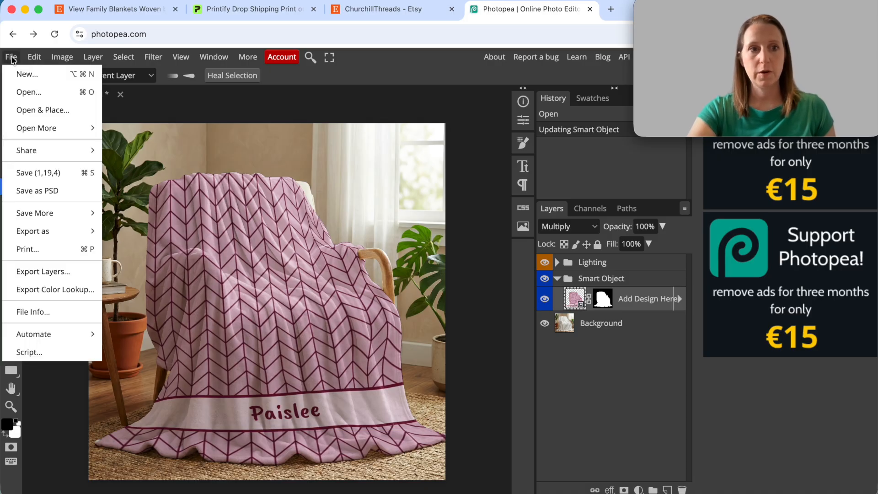
pyautogui.moveTo(89, 231)
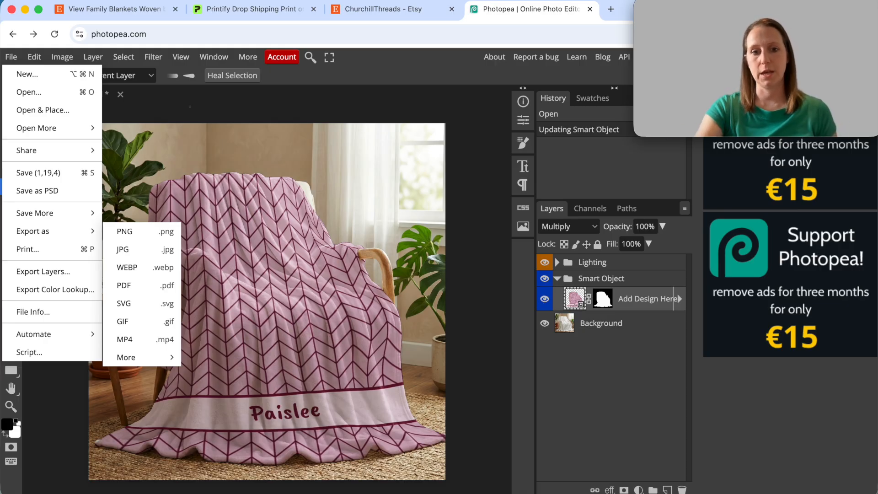
pyautogui.click(162, 183)
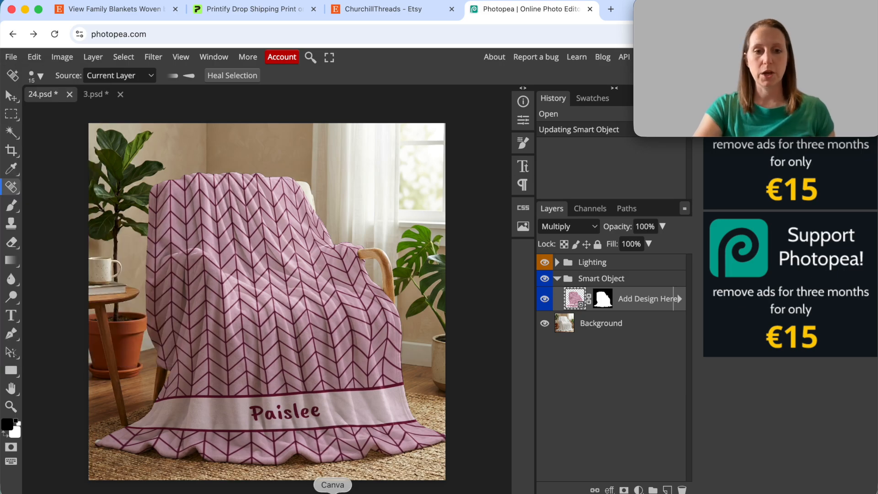
# Step: Switch to Canva, open the plush blanket mockups design and go to the book blanket mockup on page 10
pyautogui.click(332, 491)
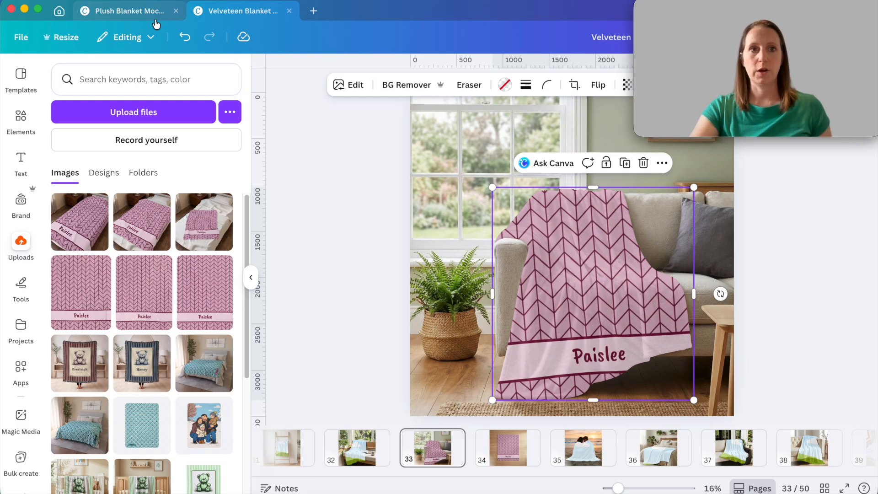
pyautogui.click(144, 11)
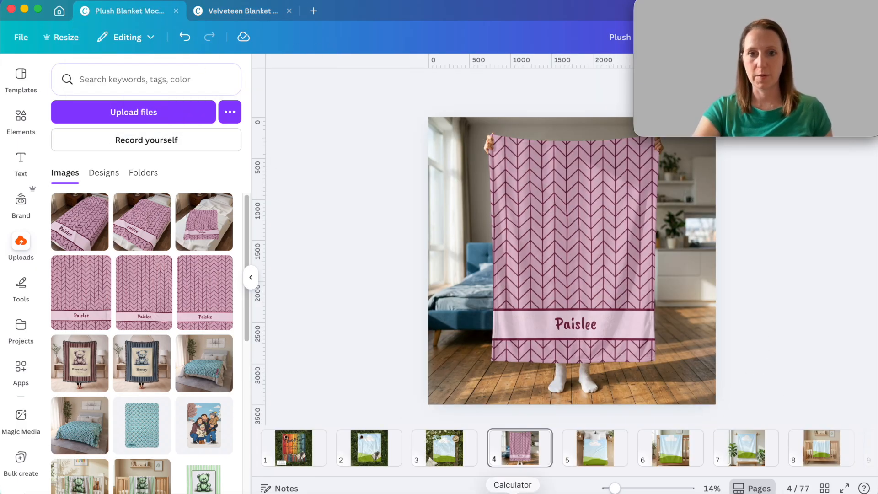
pyautogui.hscroll(10, 366, 472)
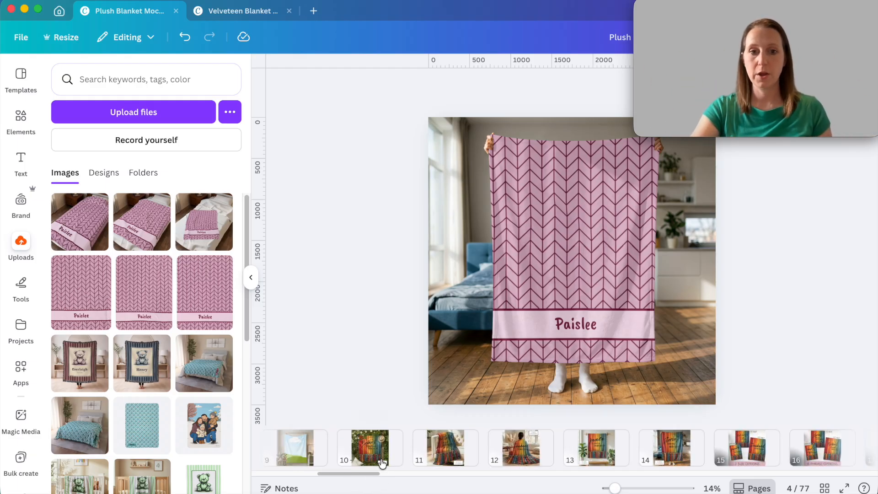
pyautogui.click(382, 462)
pyautogui.moveTo(345, 478); pyautogui.dragTo(354, 476)
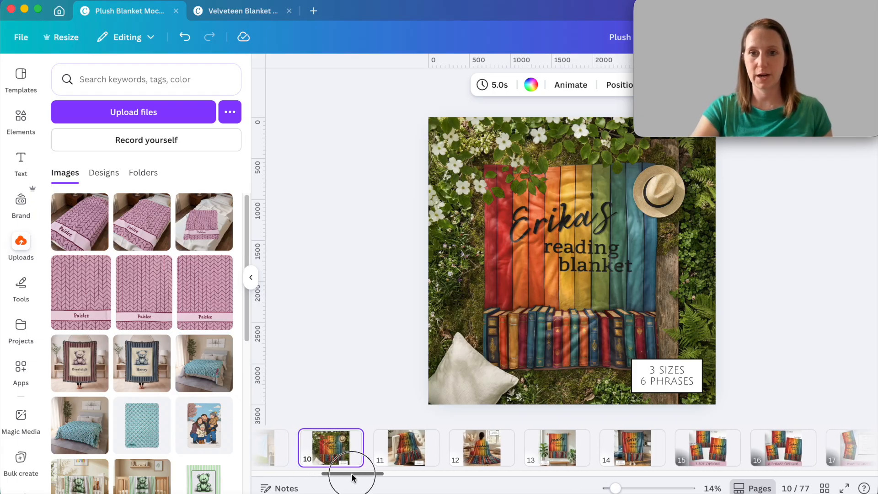
# Step: Examine the sizes and phrases label on page 10 and the labelled hanging book blanket mockup on page 13
pyautogui.click(671, 383)
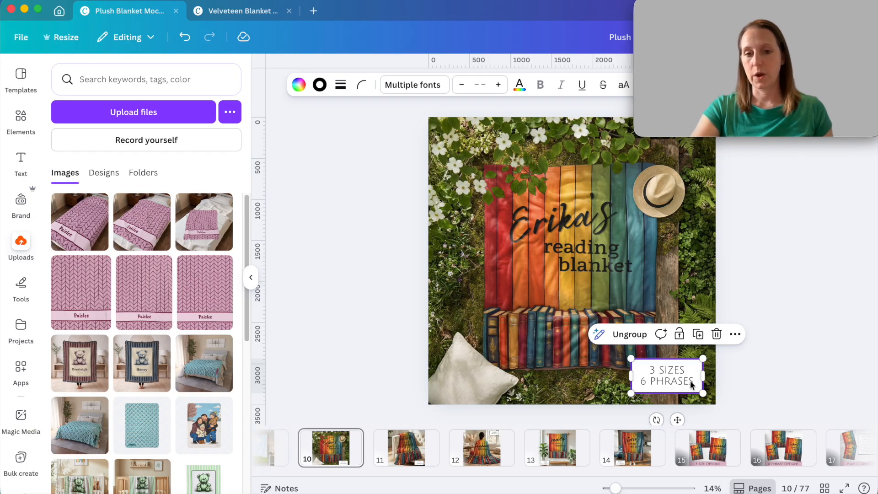
pyautogui.click(490, 459)
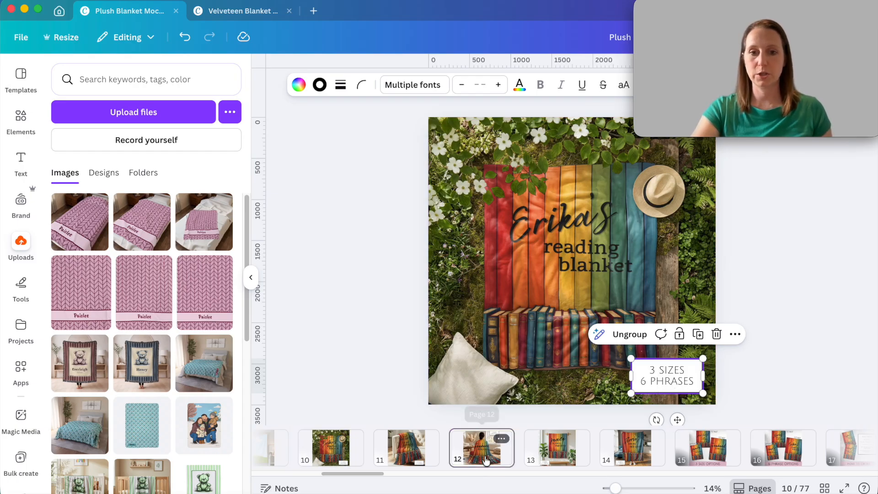
pyautogui.click(553, 457)
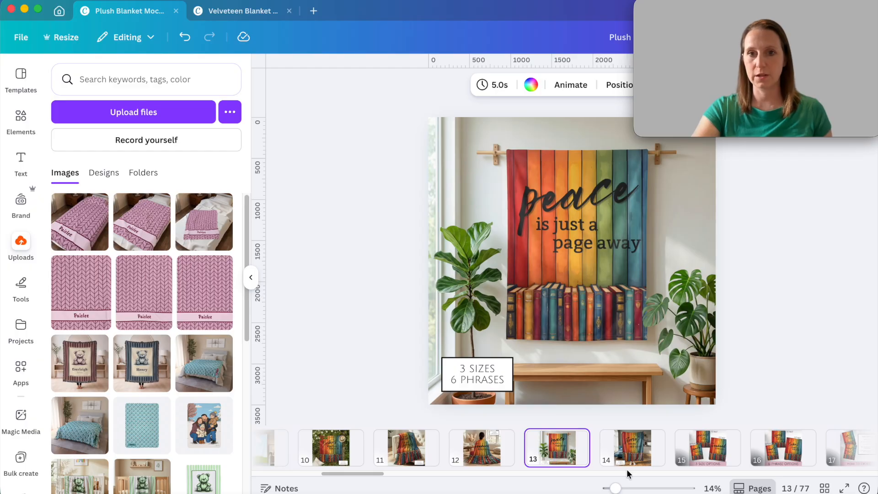
# Step: Copy pages 14 through 17, paste them after page 77 and open the pasted held-up blanket page 78
pyautogui.click(645, 453)
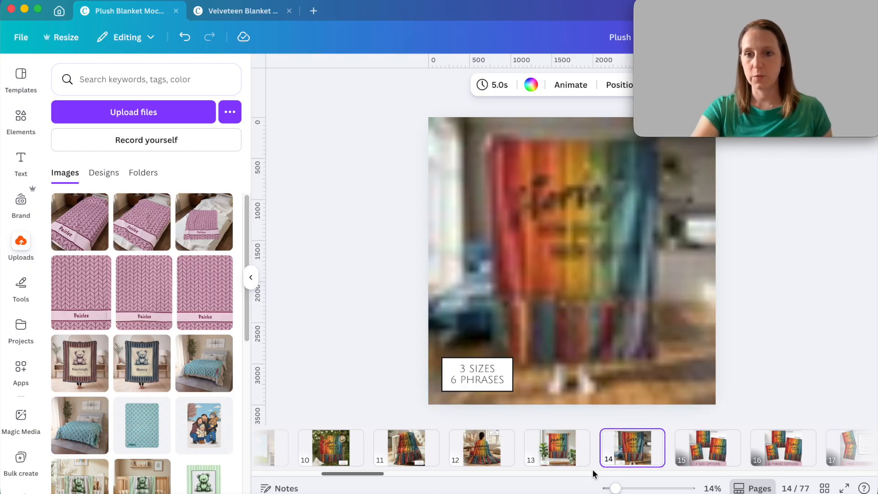
pyautogui.moveTo(379, 474); pyautogui.dragTo(411, 476)
pyautogui.keyDown('shift'); pyautogui.click(509, 446); pyautogui.keyUp('shift')
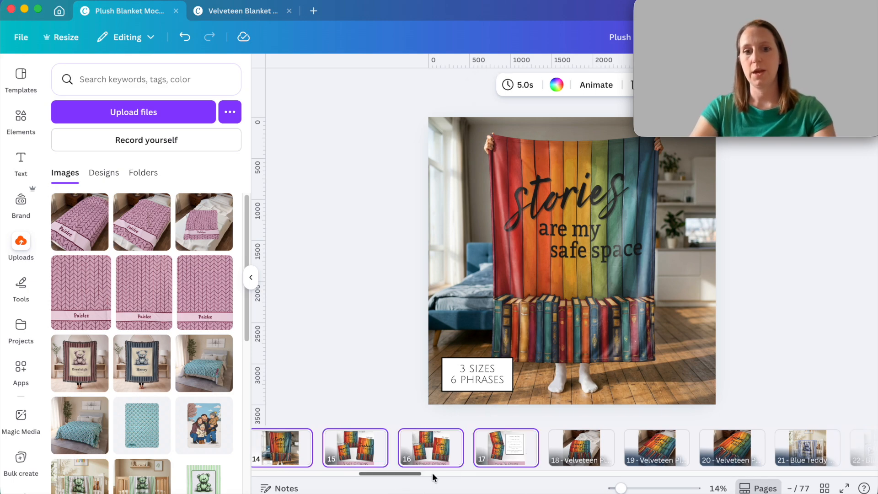
pyautogui.moveTo(415, 475); pyautogui.dragTo(875, 454)
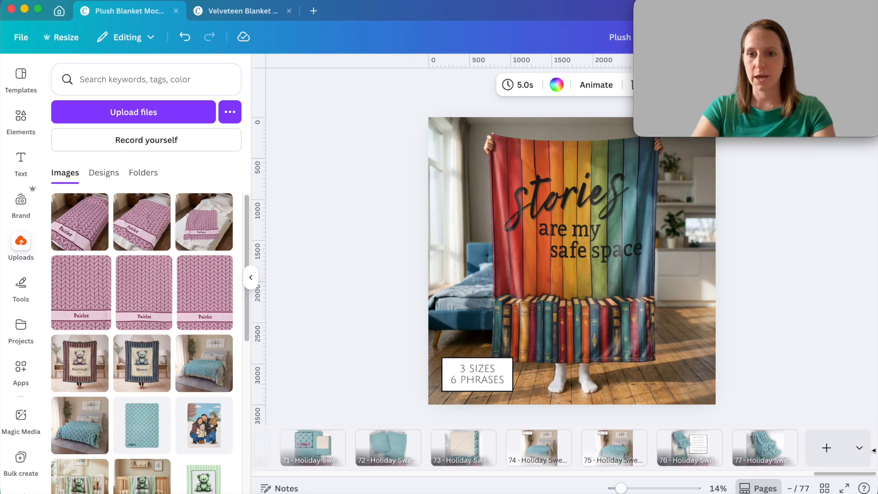
pyautogui.click(758, 454)
pyautogui.hotkey('ctrl', 'v')
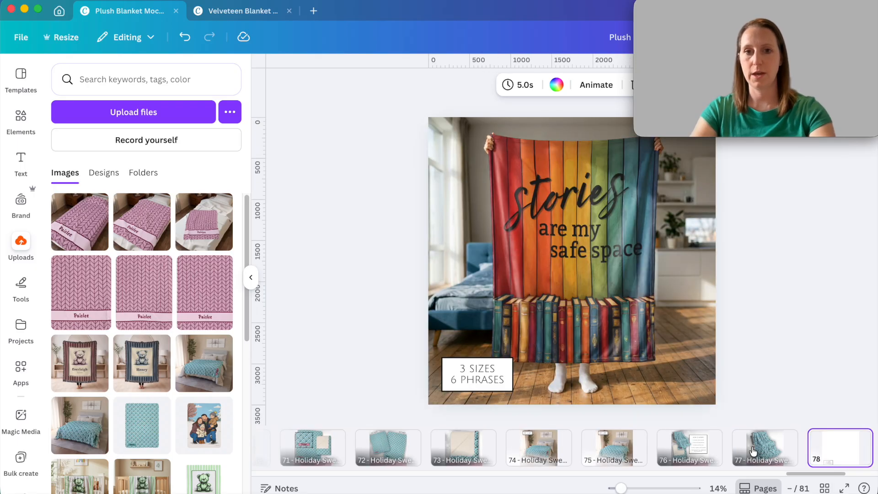
pyautogui.moveTo(205, 313); pyautogui.dragTo(209, 293)
pyautogui.click(542, 278)
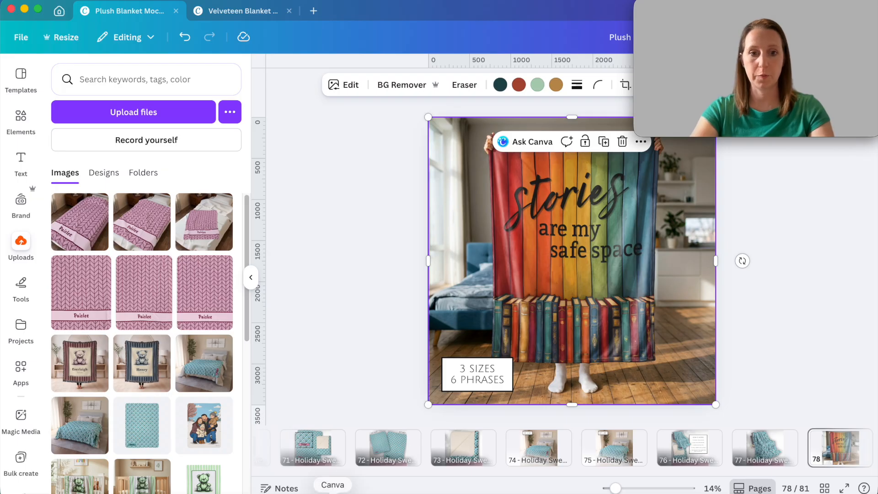
# Step: Switch to Photopea and open 4.psd from the Velveteen Plush Blanket Mockups PSD folder on this device
pyautogui.click(297, 492)
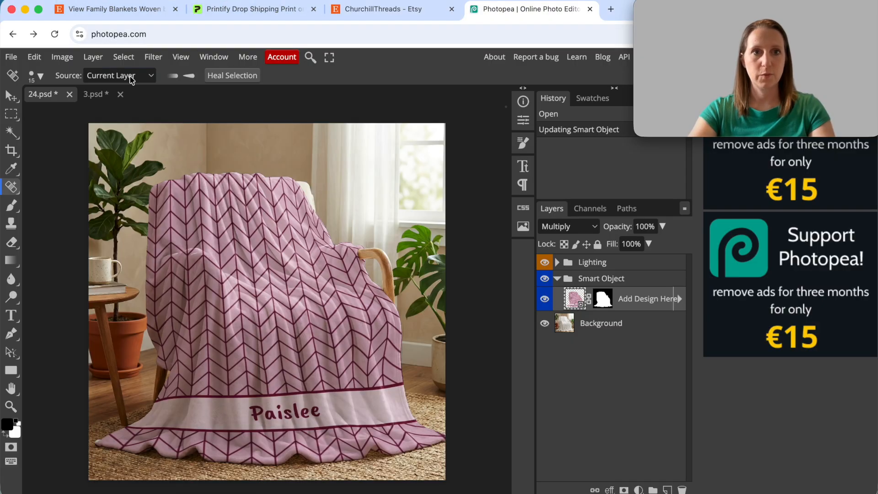
pyautogui.click(11, 57)
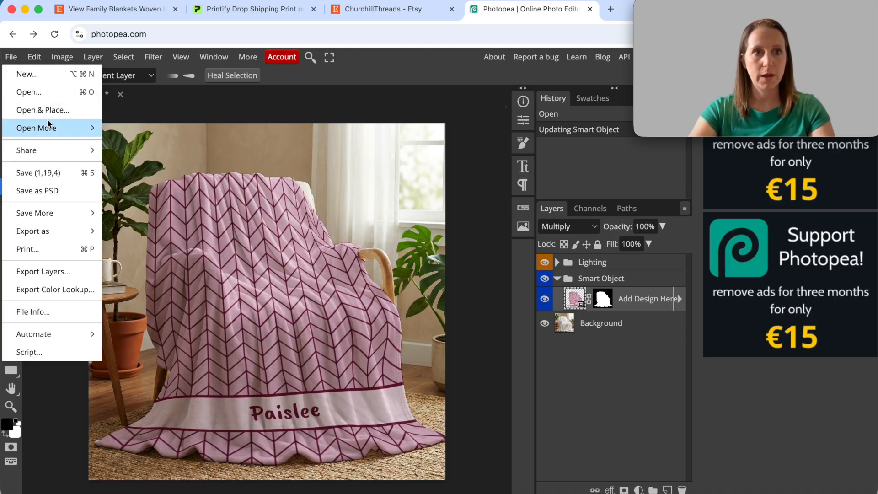
pyautogui.moveTo(89, 128)
pyautogui.click(159, 146)
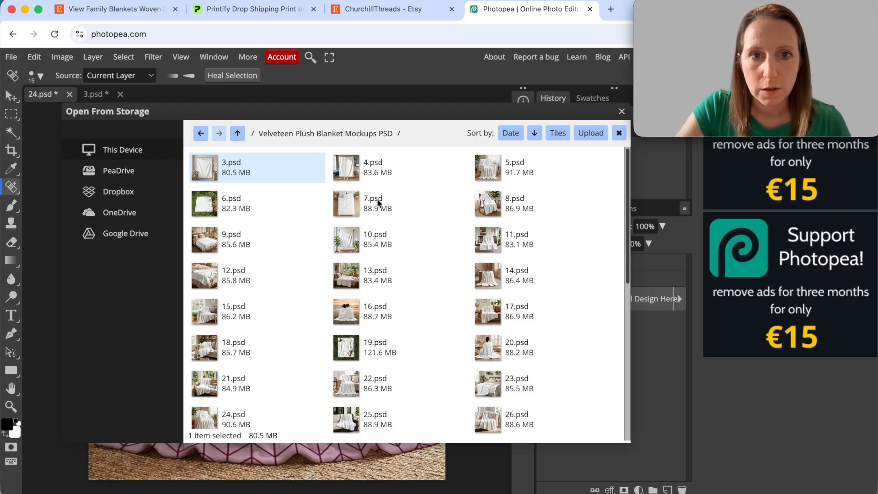
pyautogui.doubleClick(347, 169)
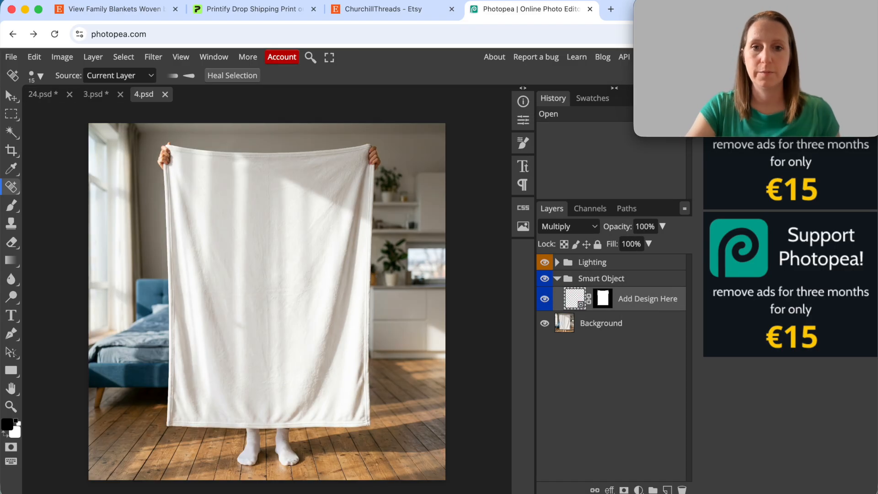
# Step: Replace the contents of the Add Design Here smart object in 4.psd with the pink herringbone blanket design
pyautogui.rightClick(573, 301)
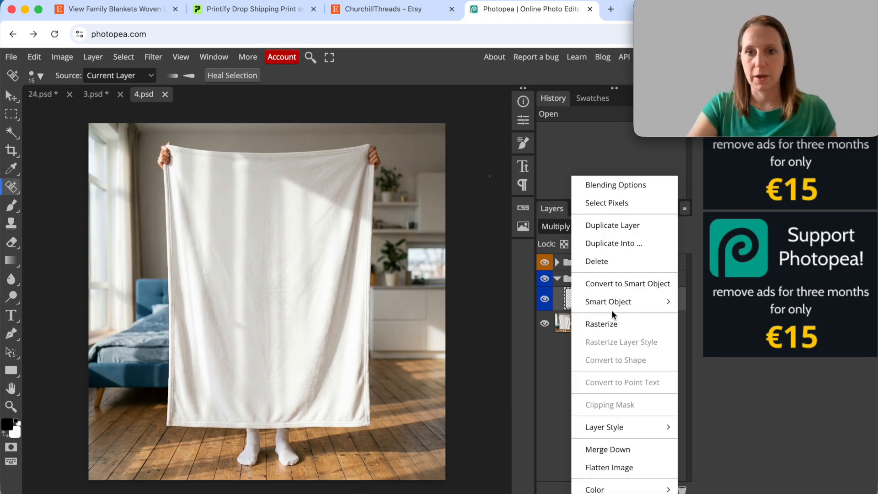
pyautogui.moveTo(613, 305)
pyautogui.click(622, 355)
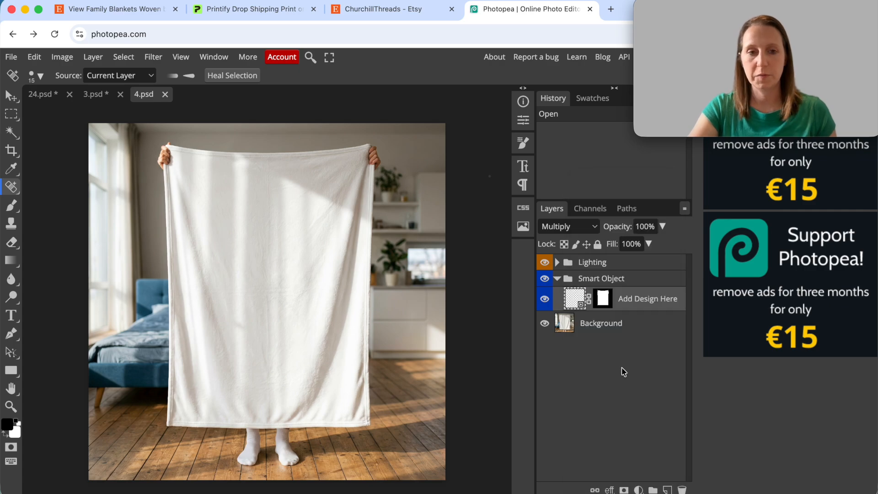
pyautogui.doubleClick(310, 204)
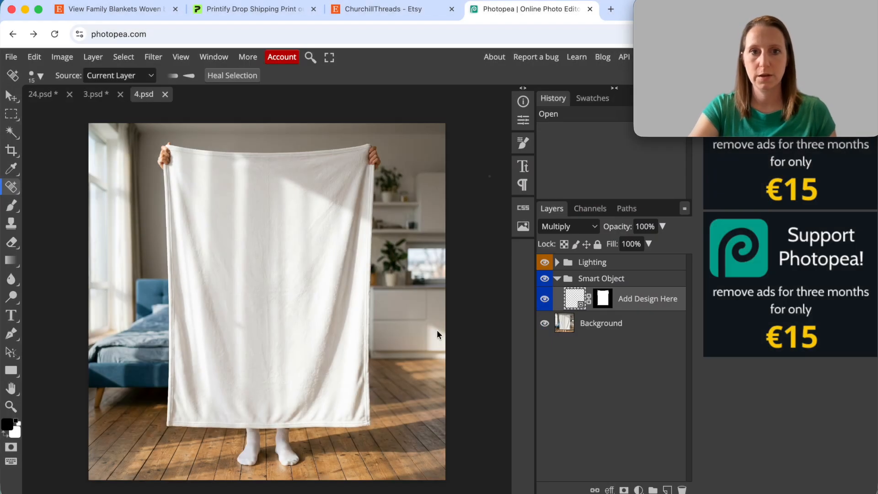
# Step: Export the 4.psd mockup as a JPG named 4 at 3686 × 3686 px and 100% quality
pyautogui.click(11, 57)
pyautogui.moveTo(57, 227)
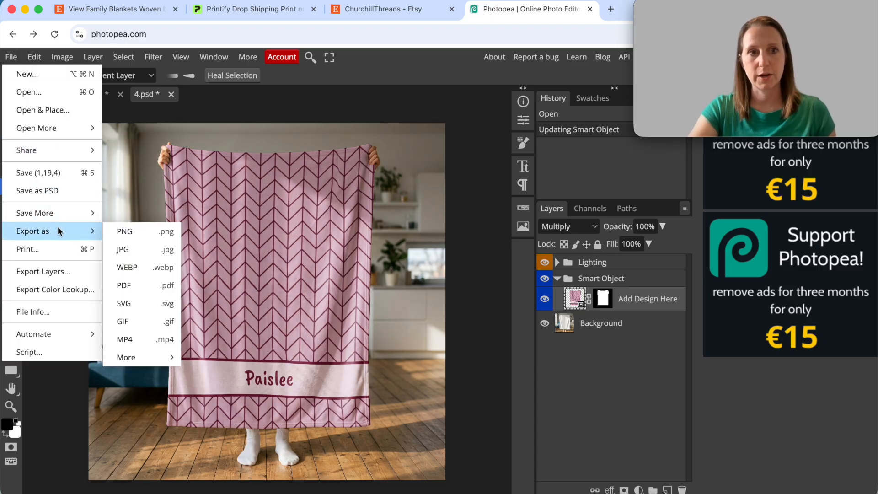
pyautogui.click(128, 247)
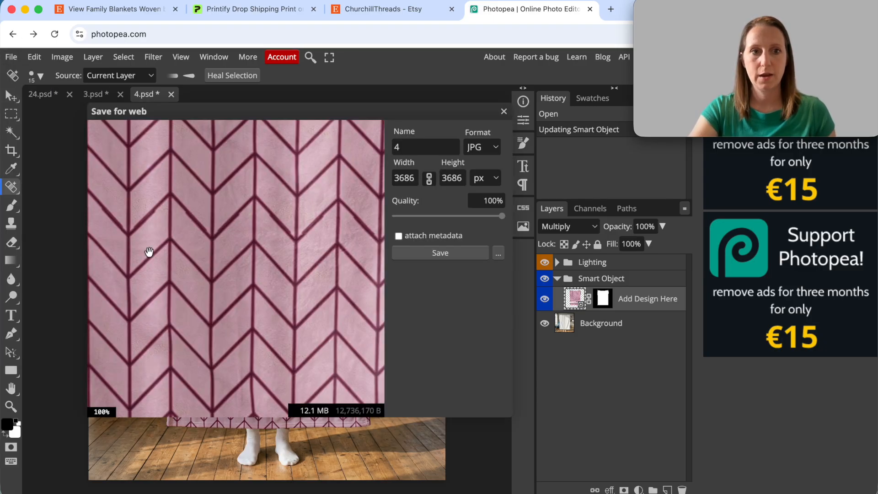
pyautogui.click(448, 251)
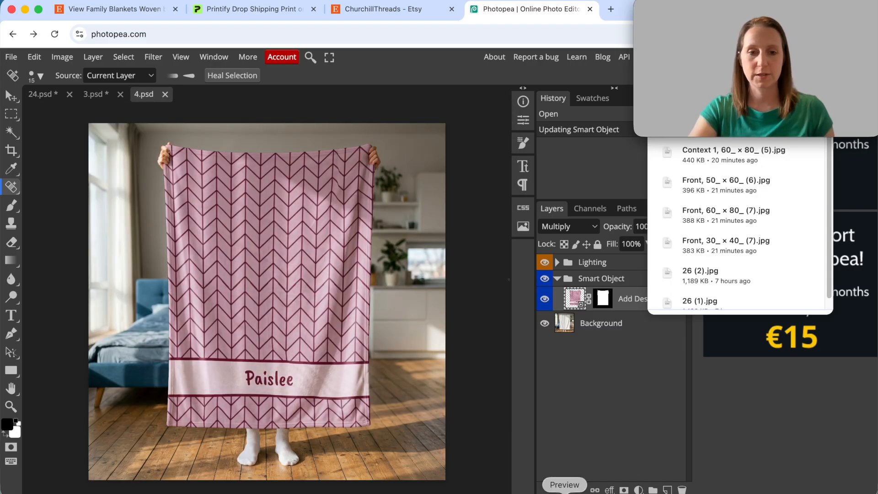
# Step: Switch to Canva, upload the exported held-up blanket mockup and use it to replace the photo on page 78
pyautogui.click(369, 486)
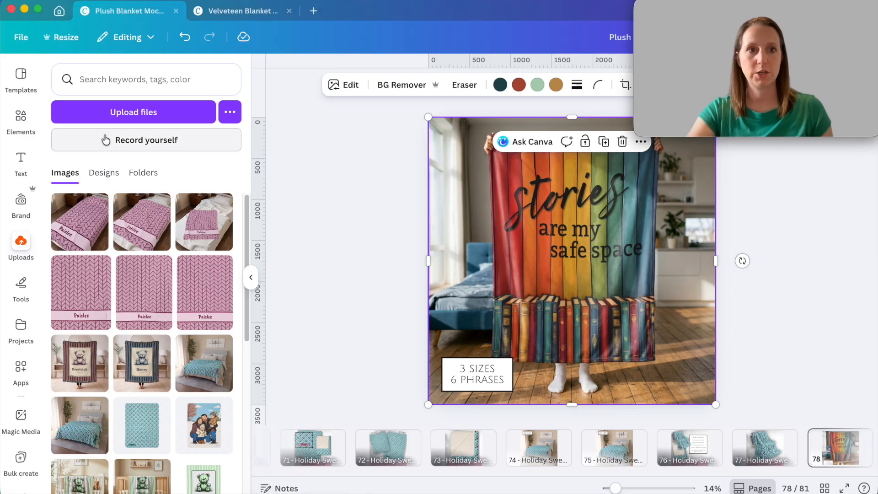
pyautogui.click(129, 114)
pyautogui.click(326, 215)
pyautogui.click(652, 365)
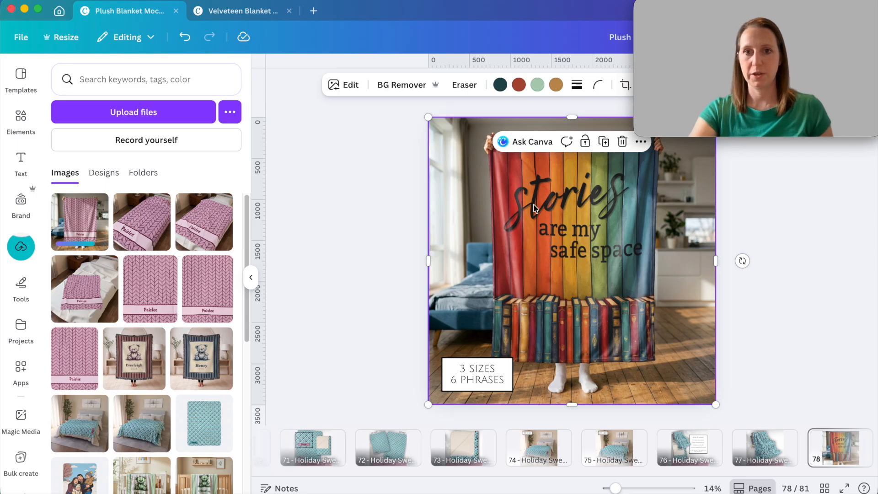
pyautogui.moveTo(85, 220); pyautogui.dragTo(437, 230)
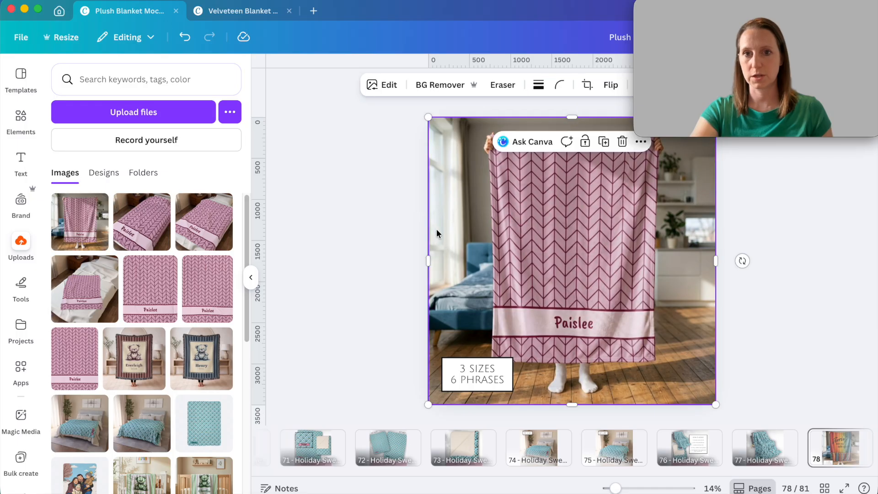
# Step: Change the label text on page 78 to "3 SIZE OPTIONS"
pyautogui.click(481, 379)
pyautogui.doubleClick(480, 378)
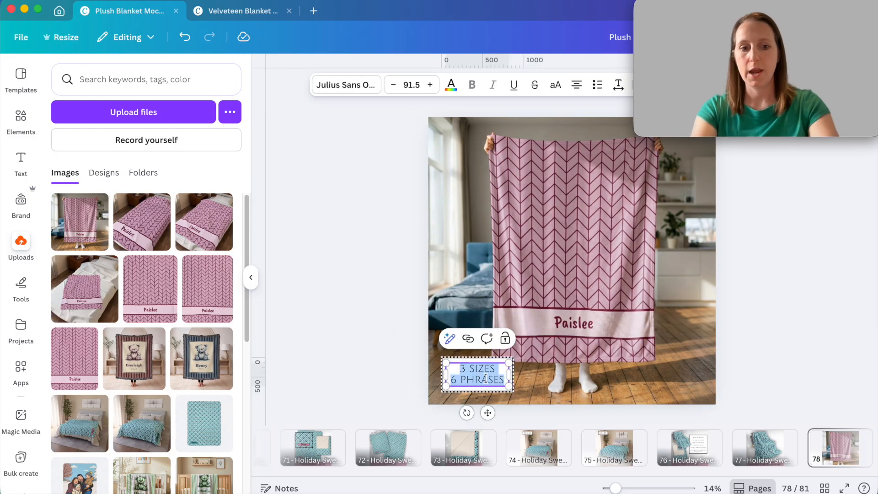
pyautogui.write('3 SIZE')
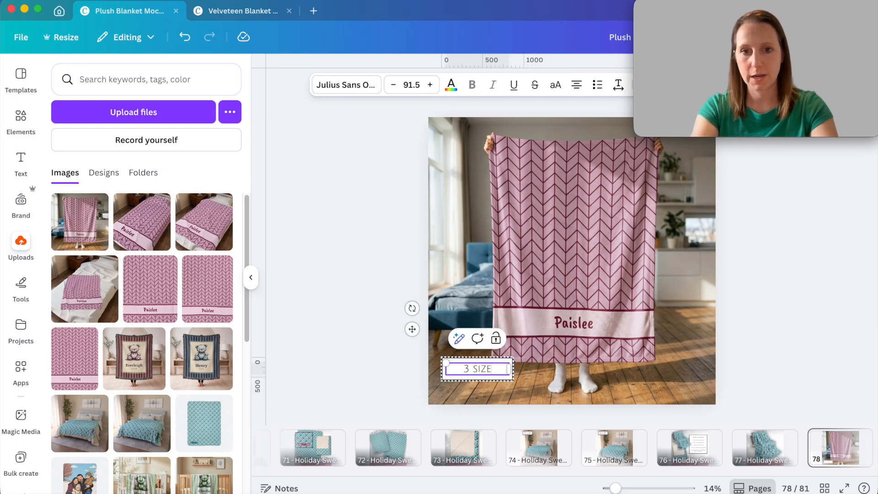
pyautogui.write(' OPTIONS')
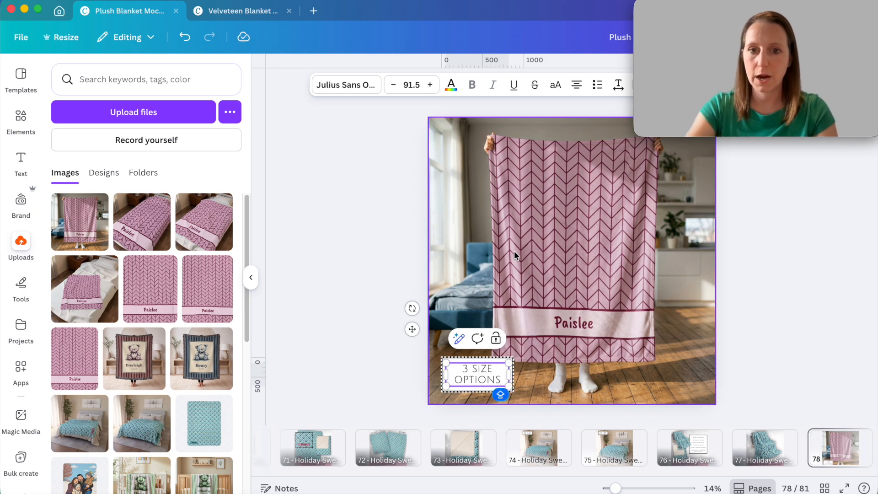
pyautogui.click(835, 273)
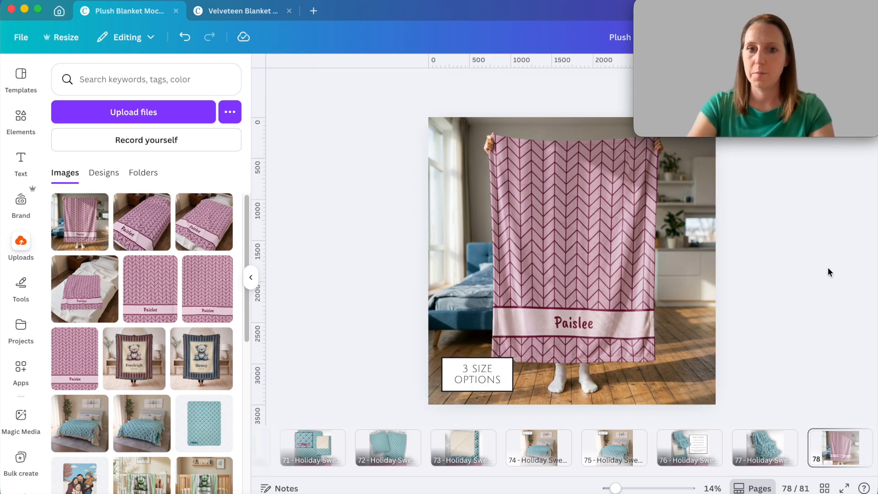
# Step: Replace the 60"x80", 50"x60" and 30"x40" book blankets on page 79 with the matching uploaded pink herringbone blankets
pyautogui.hscroll(5, 781, 473)
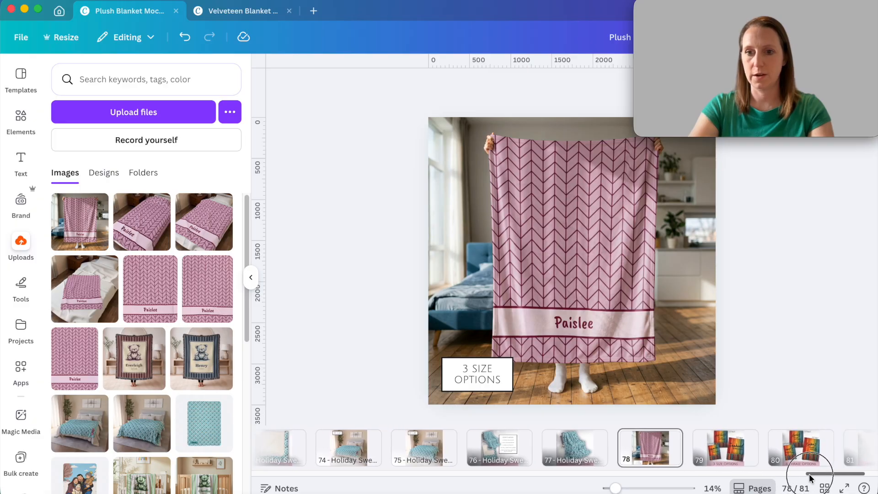
pyautogui.click(617, 451)
pyautogui.moveTo(207, 286); pyautogui.dragTo(620, 283)
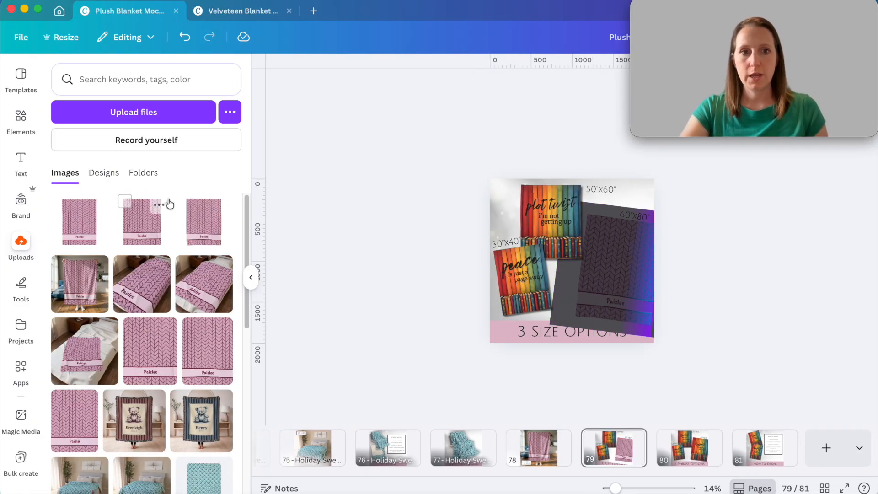
pyautogui.click(158, 205)
pyautogui.moveTo(137, 226); pyautogui.dragTo(524, 205)
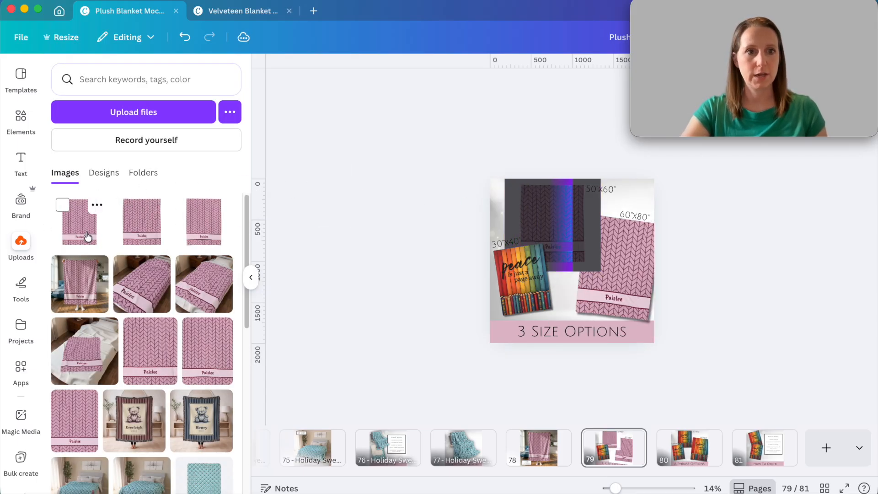
pyautogui.moveTo(83, 233); pyautogui.dragTo(531, 279)
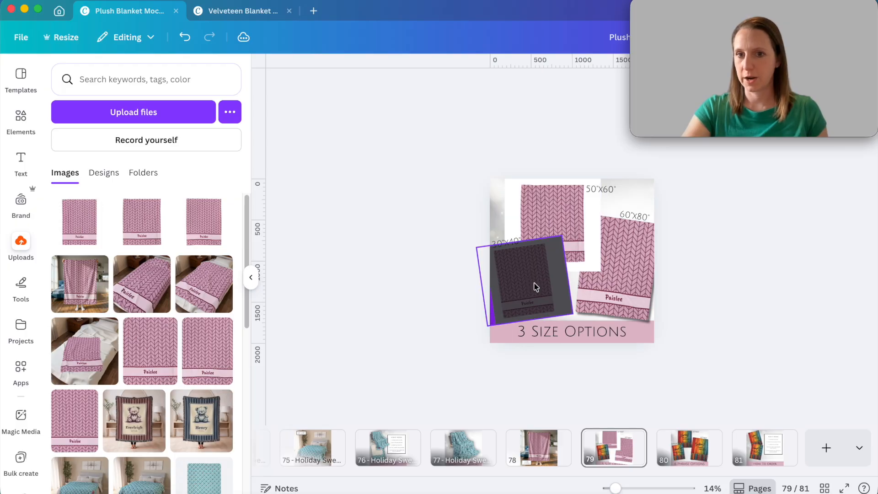
# Step: Delete the copied page 80 and replace the upper book blanket on the How To Order page with the pink herringbone blanket
pyautogui.click(690, 453)
pyautogui.press('Delete')
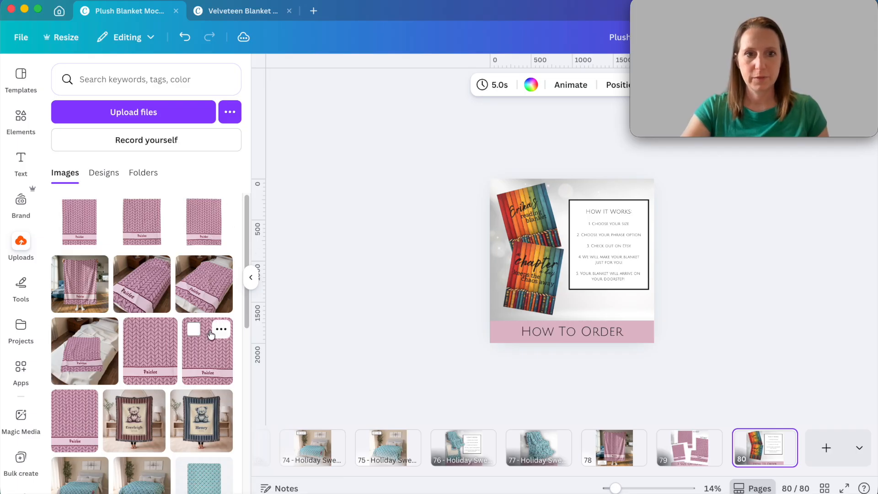
pyautogui.moveTo(139, 233); pyautogui.dragTo(510, 228)
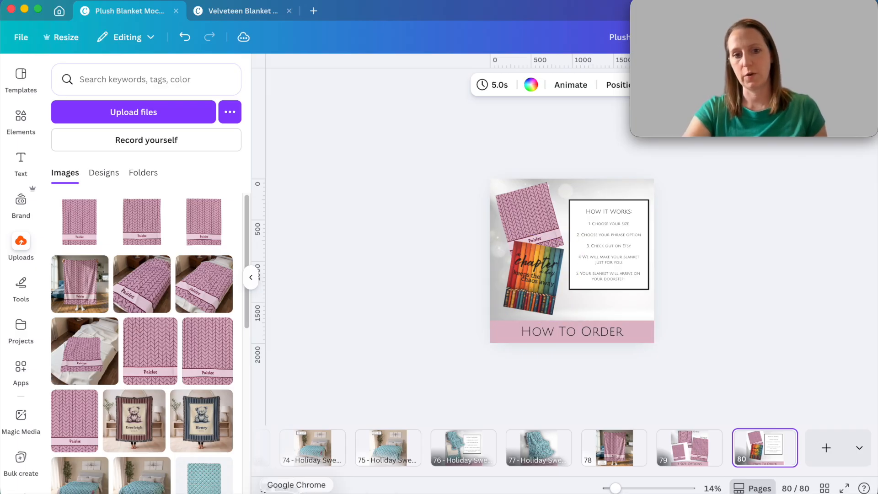
# Step: Switch to Printify, leave the mockup library and open the copied herringbone blanket's design for editing
pyautogui.click(297, 493)
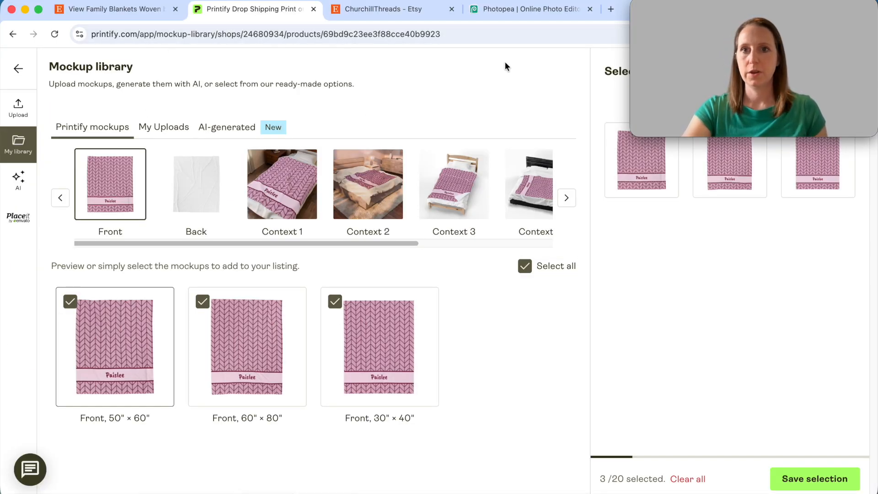
pyautogui.moveTo(755, 6); pyautogui.dragTo(755, 279)
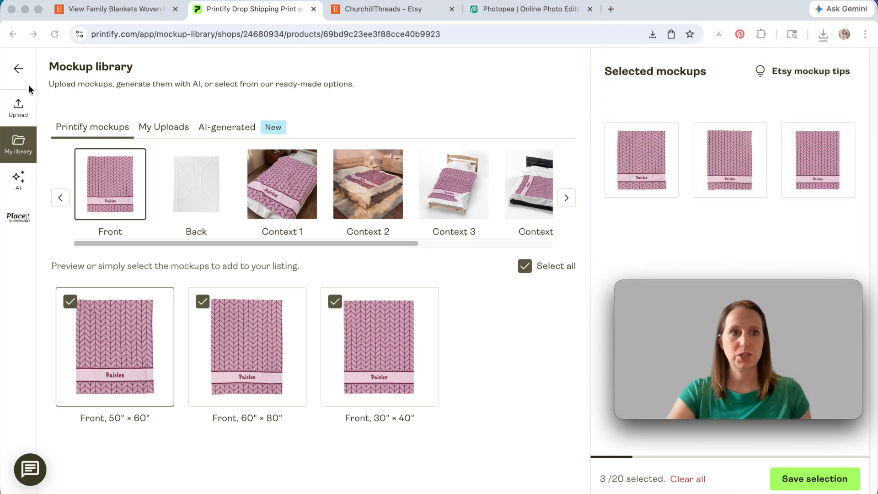
pyautogui.click(20, 69)
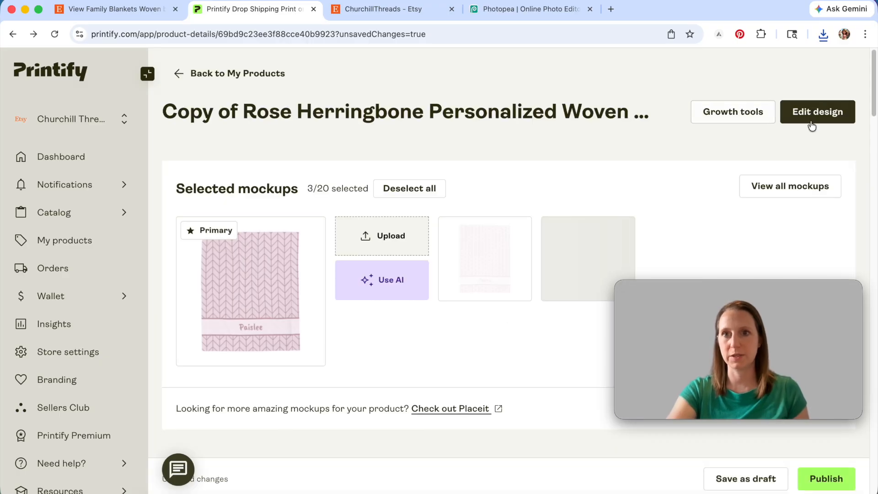
pyautogui.click(813, 118)
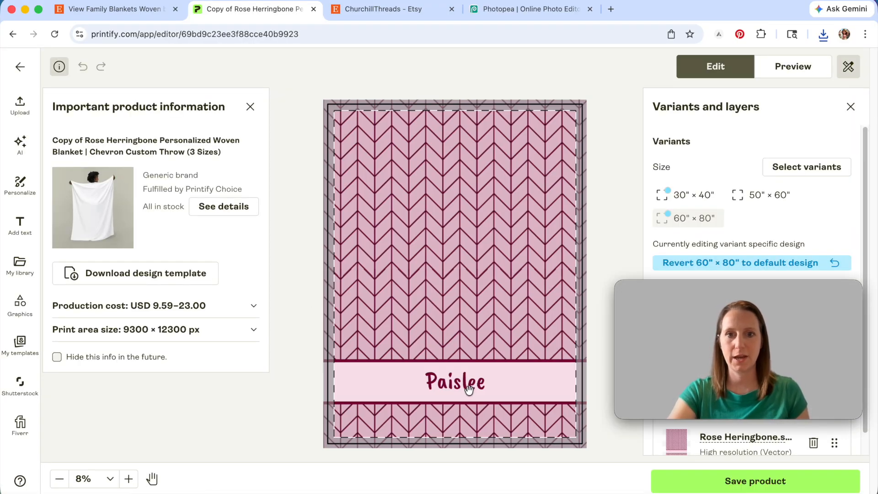
# Step: Replace the sample name on the 60" × 80" blanket with a different first name in title case
pyautogui.click(468, 388)
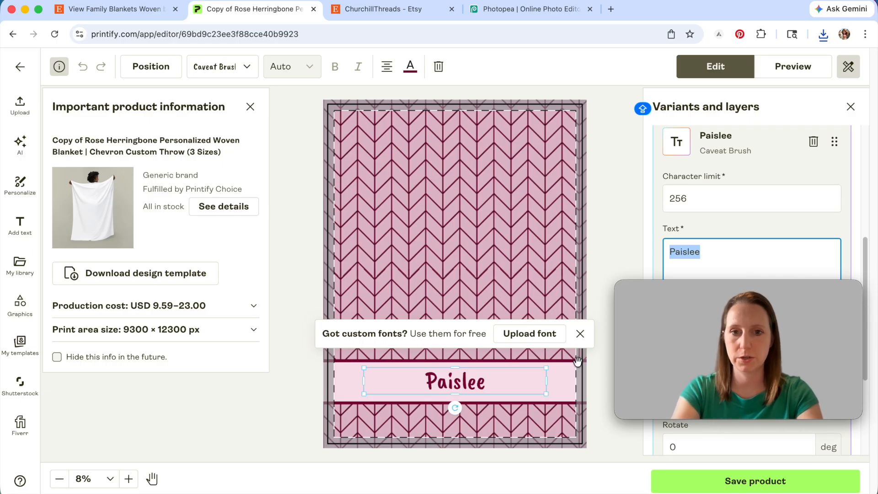
pyautogui.write('K')
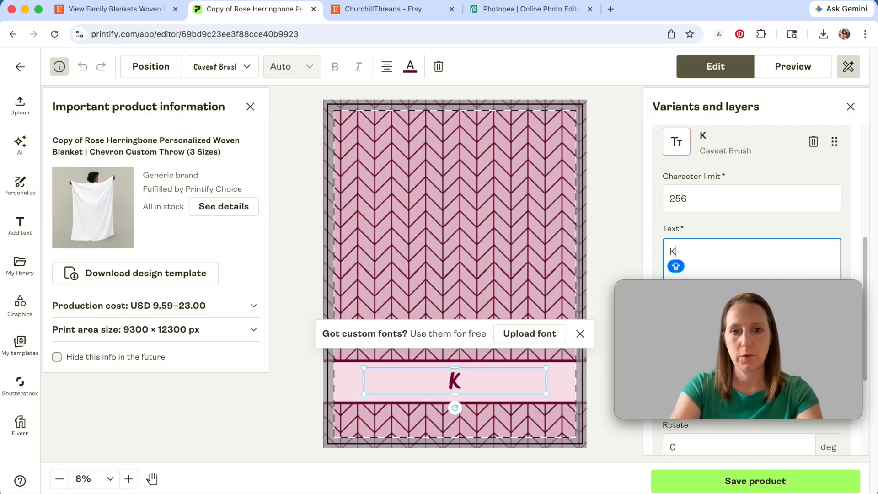
pyautogui.write('ATELYN')
pyautogui.press('BackSpace')
pyautogui.press('BackSpace')
pyautogui.press('BackSpace')
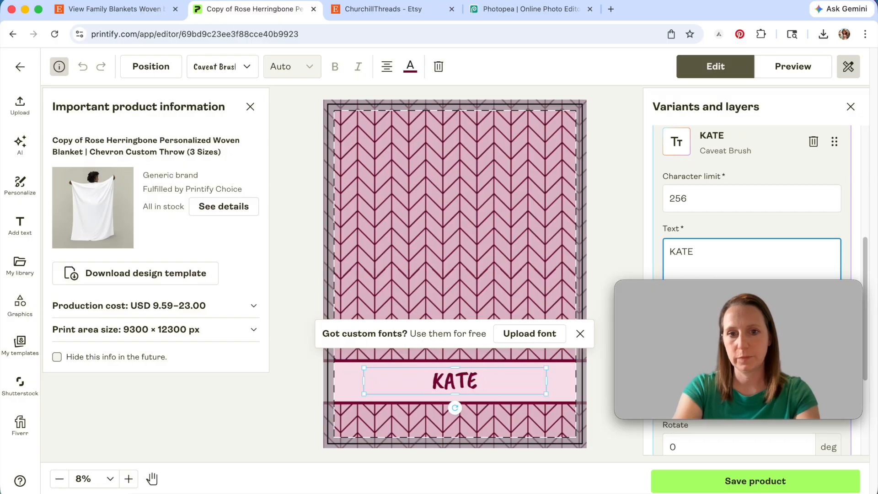
pyautogui.press('BackSpace')
pyautogui.press('BackSpace')
pyautogui.press('BackSpace')
pyautogui.write('atelynn')
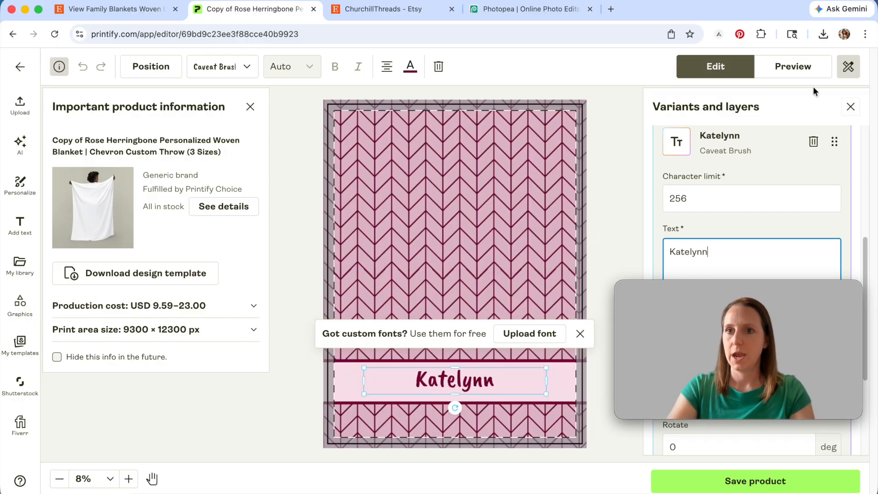
# Step: Download the previewed front mockup, switch to Canva and upload Front.png from the Downloads folder
pyautogui.click(806, 78)
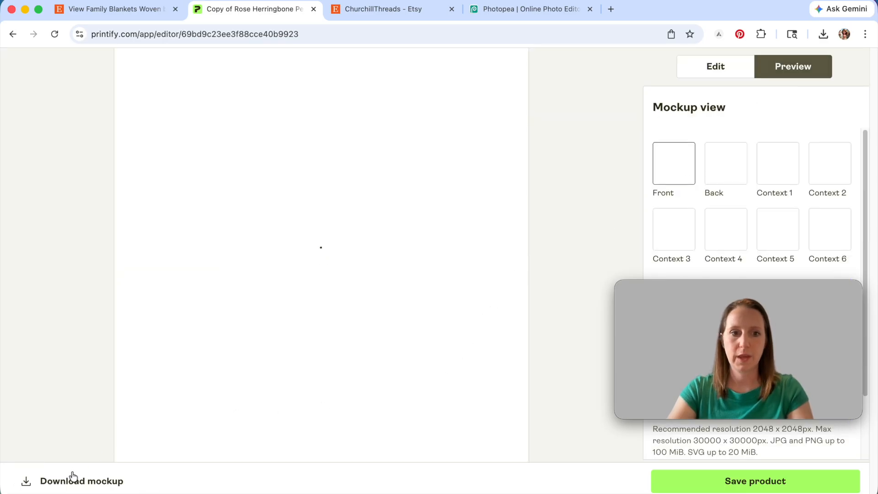
pyautogui.click(63, 488)
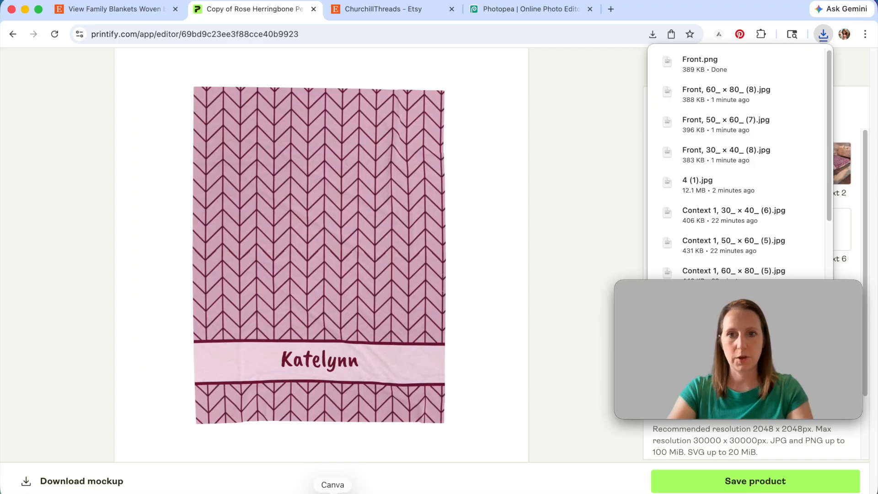
pyautogui.click(333, 493)
pyautogui.click(147, 114)
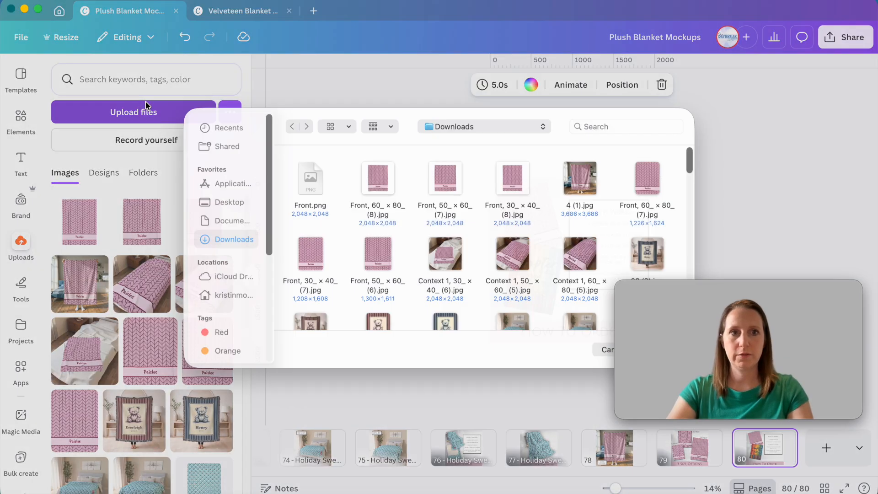
pyautogui.click(312, 204)
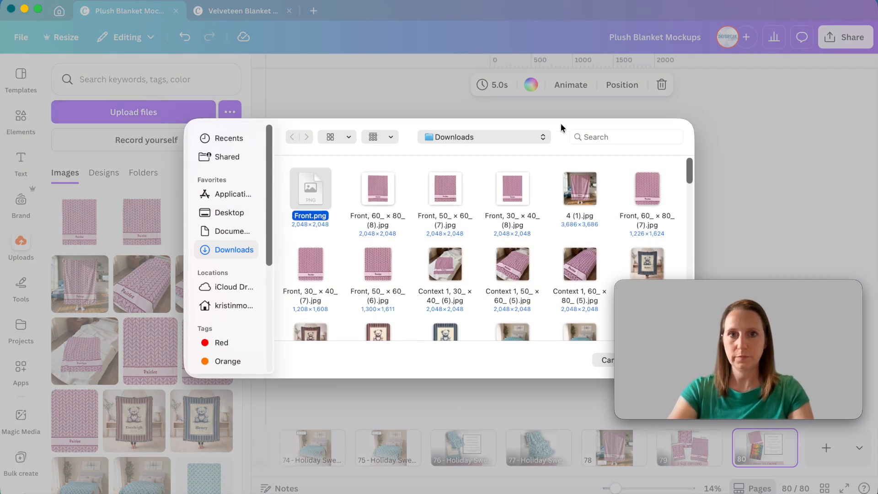
pyautogui.moveTo(723, 288); pyautogui.dragTo(711, 77)
pyautogui.click(659, 353)
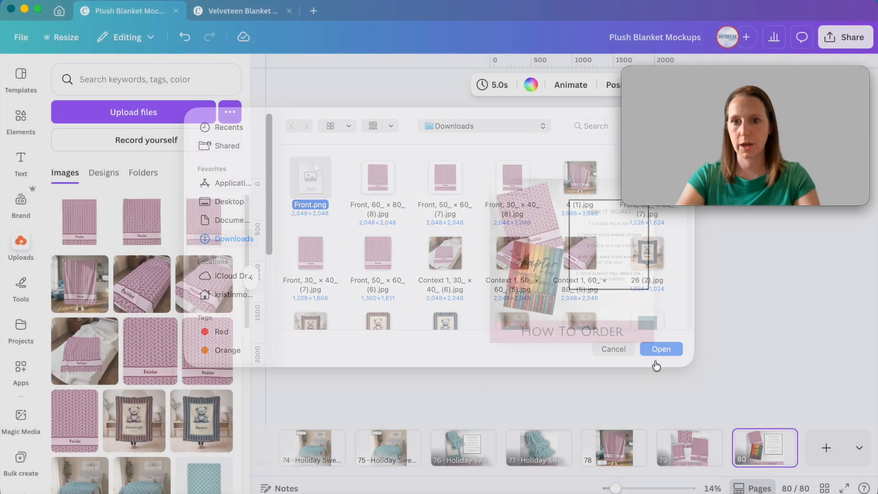
# Step: Replace the lower book blanket on the How To Order page with the newly uploaded pink herringbone blanket
pyautogui.moveTo(725, 79); pyautogui.dragTo(709, 234)
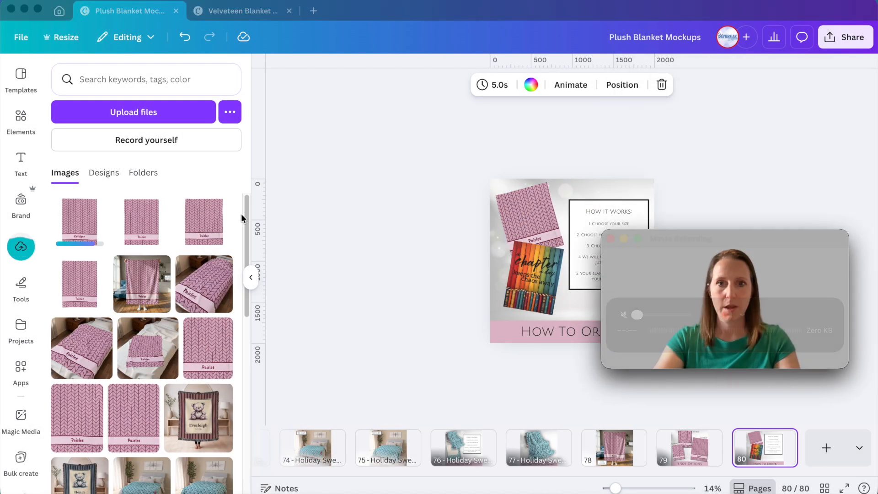
pyautogui.moveTo(77, 223); pyautogui.dragTo(485, 292)
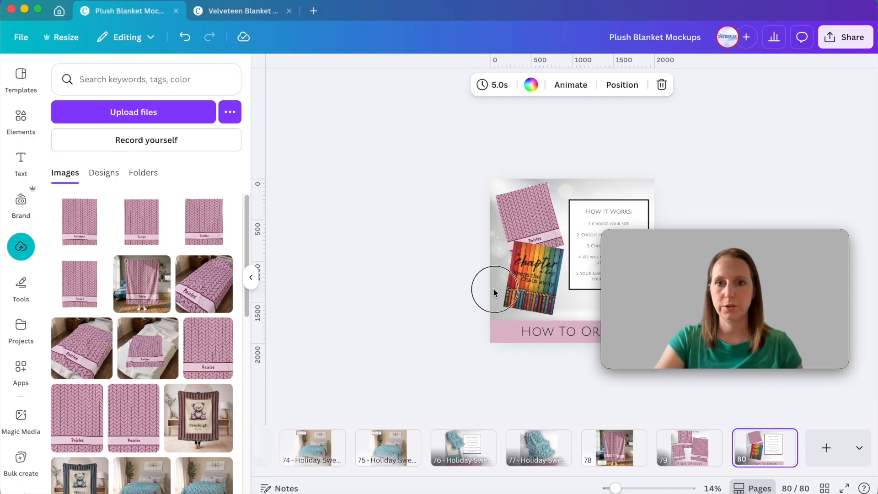
pyautogui.moveTo(75, 219); pyautogui.dragTo(525, 278)
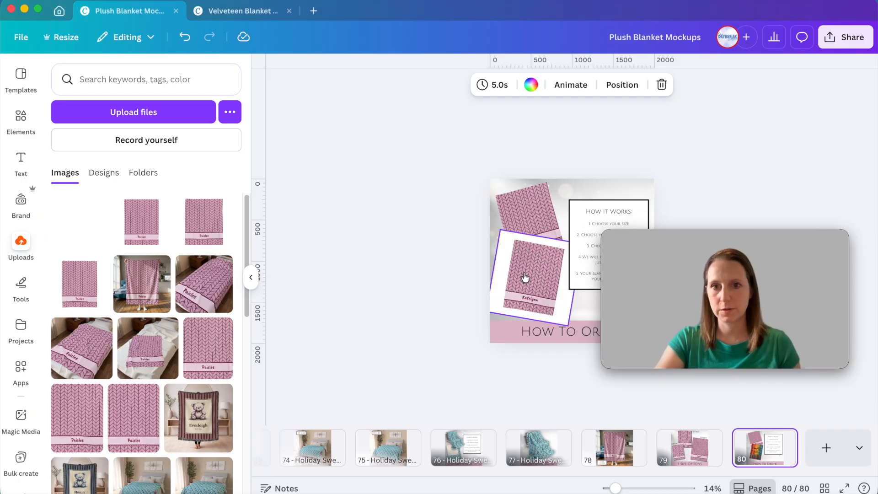
pyautogui.click(398, 377)
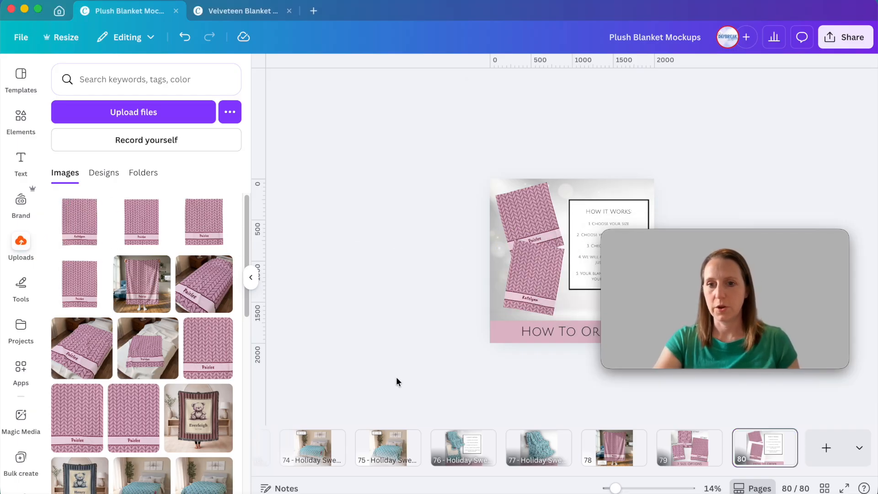
# Step: Open page 37, the blanket draped over a patio sofa, in the Velveteen Blanket Mockups design
pyautogui.click(619, 448)
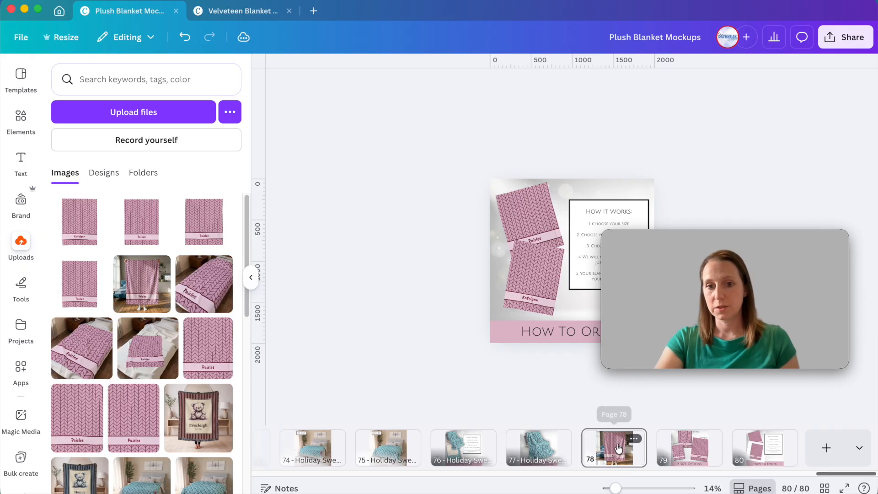
pyautogui.moveTo(819, 472); pyautogui.dragTo(730, 475)
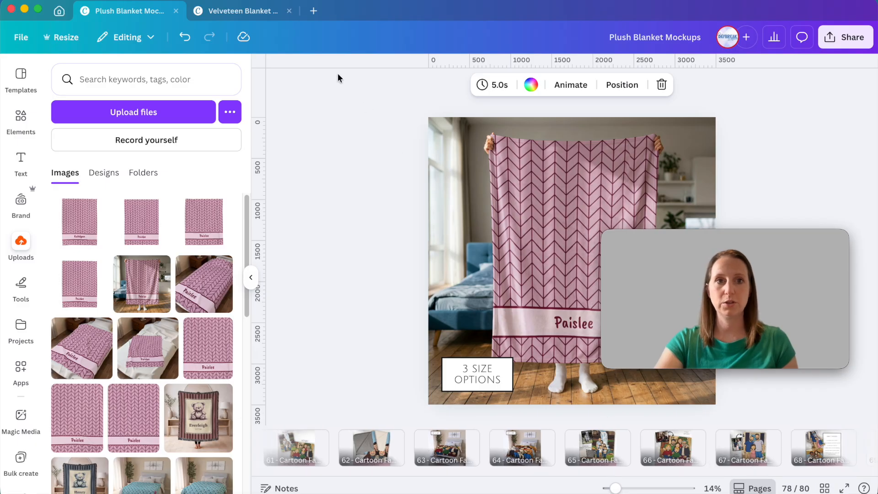
pyautogui.click(243, 11)
pyautogui.click(590, 457)
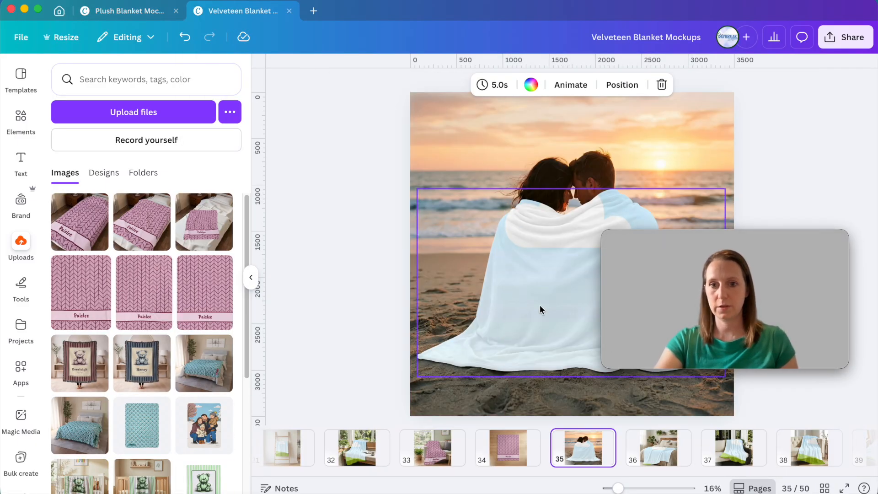
pyautogui.click(650, 458)
pyautogui.click(723, 455)
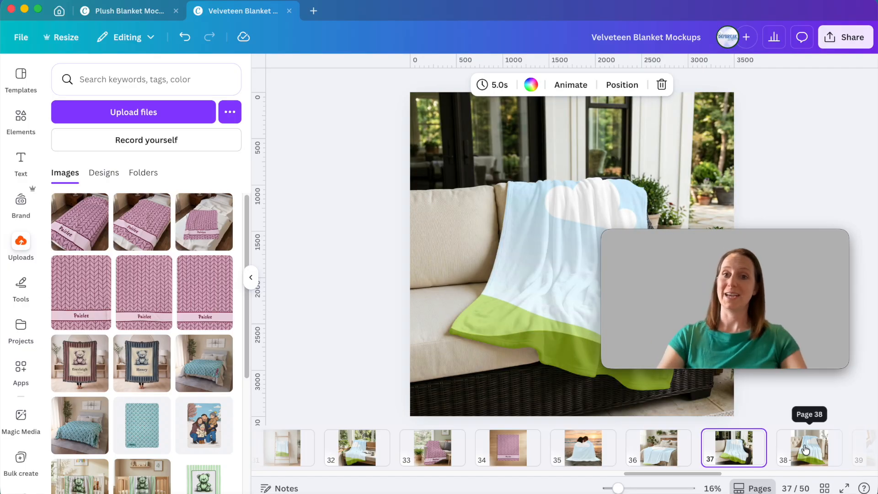
pyautogui.moveTo(778, 239); pyautogui.dragTo(178, 4)
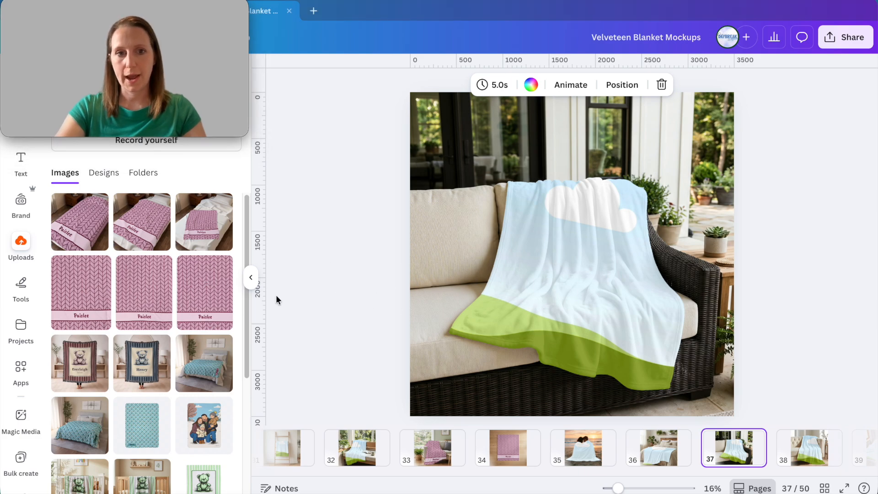
# Step: Fill the draped blanket frame on page 37 with the uploaded pink herringbone design
pyautogui.moveTo(206, 300); pyautogui.dragTo(579, 279)
pyautogui.doubleClick(565, 305)
pyautogui.press('Return')
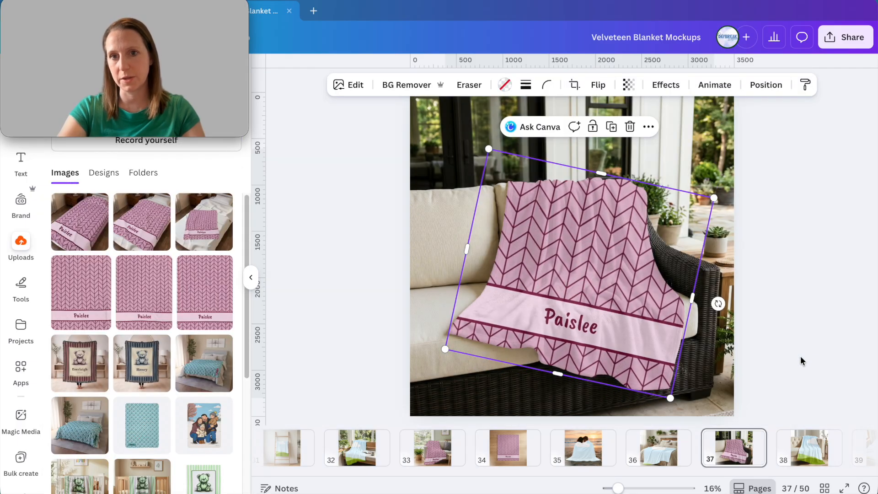
pyautogui.click(756, 339)
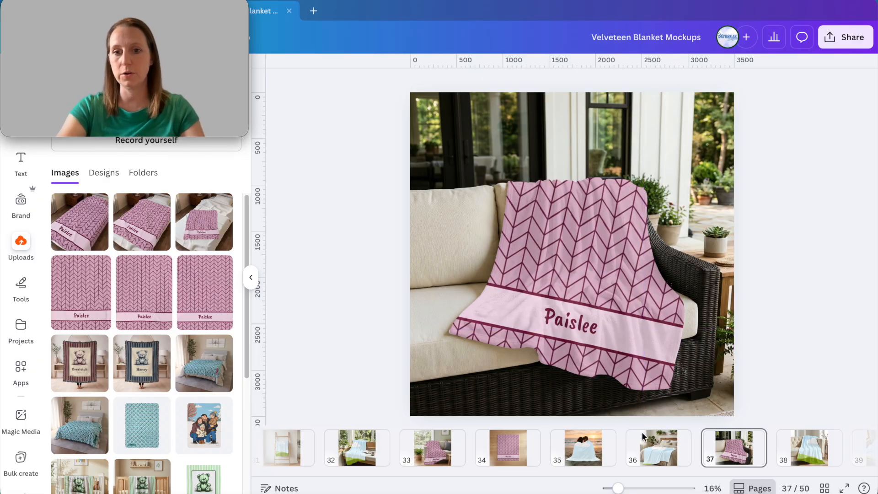
# Step: Inspect the draped herringbone blanket up close and set its transparency to 83
pyautogui.moveTo(625, 491); pyautogui.dragTo(639, 489)
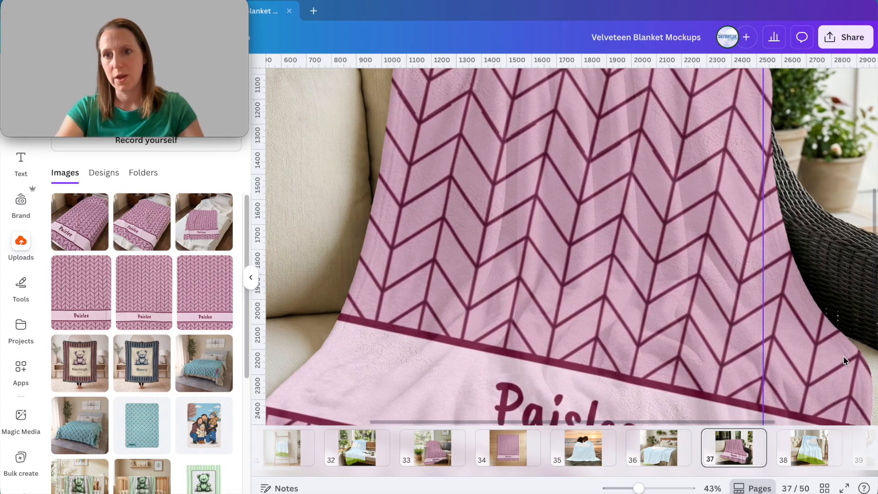
pyautogui.moveTo(639, 489); pyautogui.dragTo(623, 487)
pyautogui.click(564, 265)
pyautogui.click(630, 84)
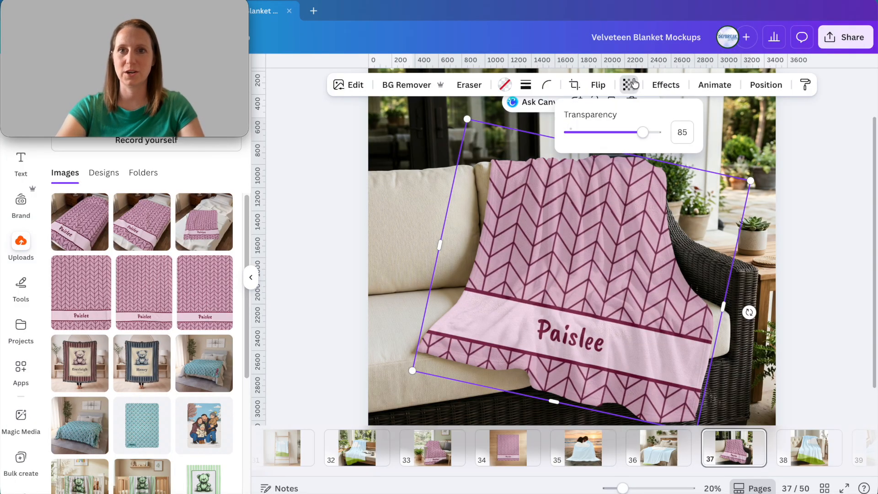
pyautogui.moveTo(643, 133); pyautogui.dragTo(641, 132)
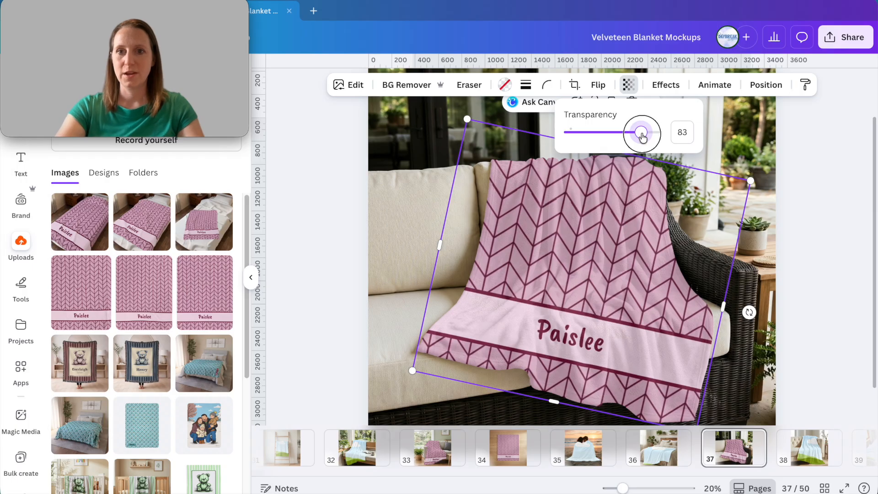
pyautogui.click(828, 234)
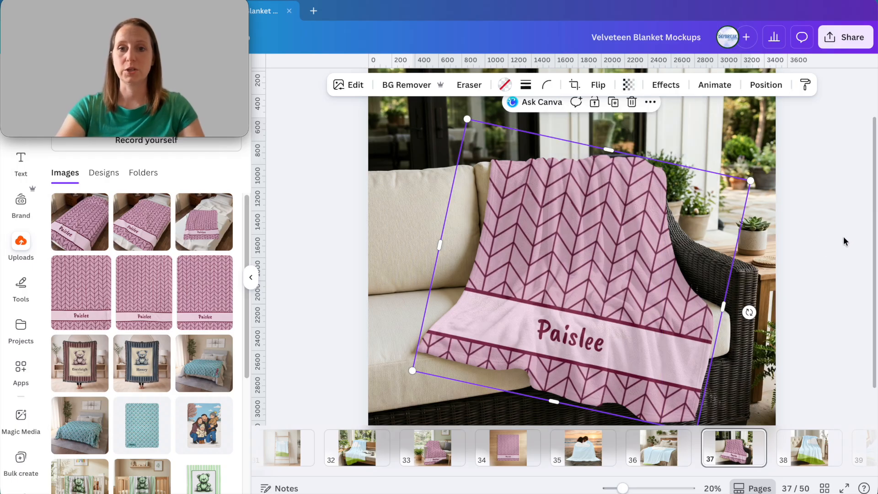
pyautogui.click(844, 242)
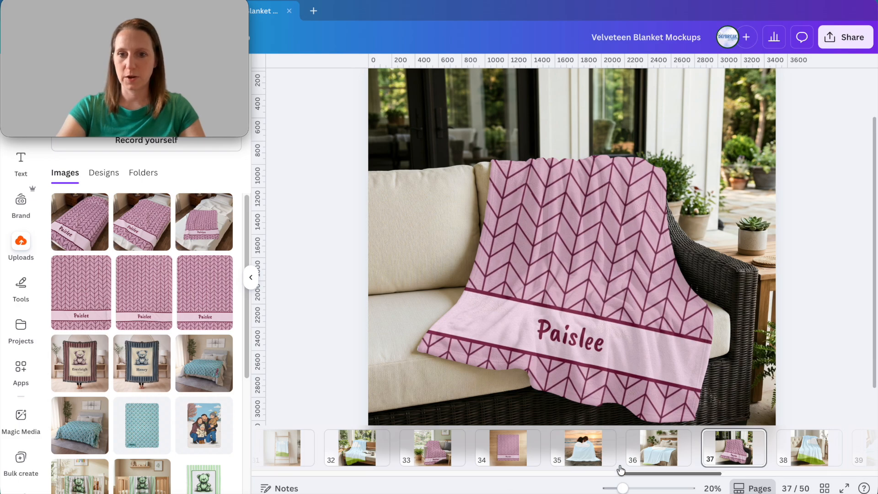
# Step: Switch to Printify and save the edited blanket product
pyautogui.moveTo(634, 477); pyautogui.dragTo(724, 475)
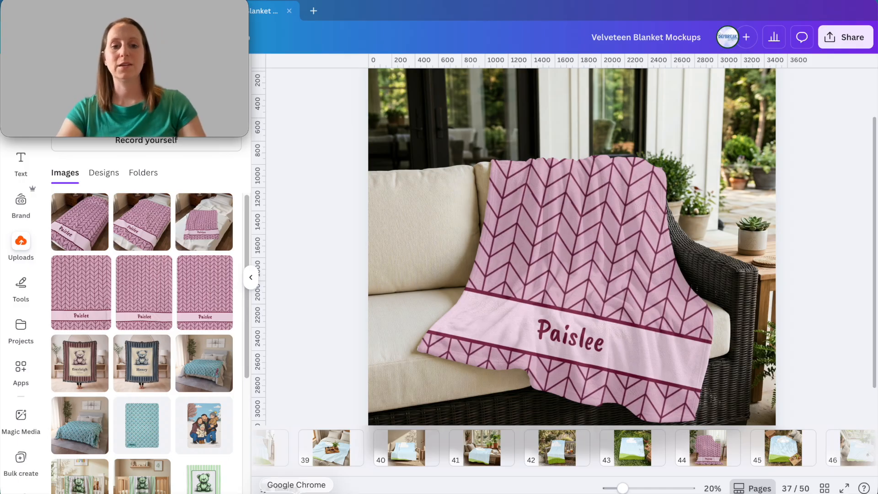
pyautogui.click(297, 491)
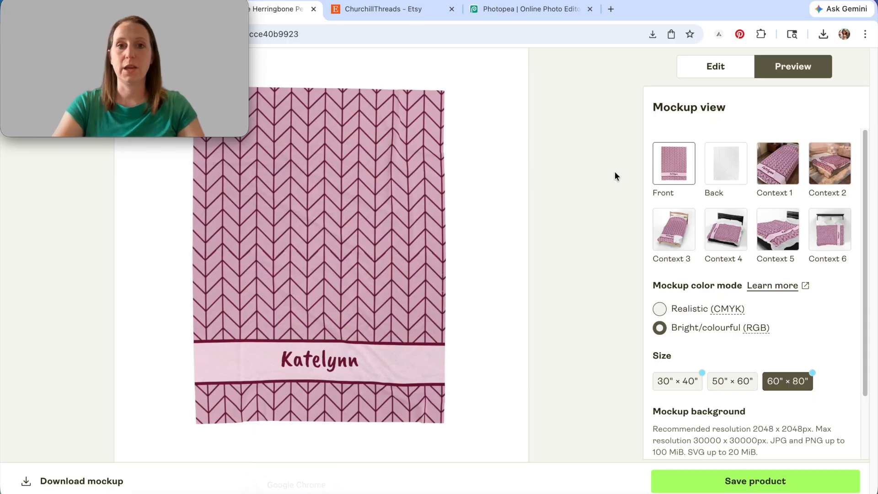
pyautogui.click(725, 480)
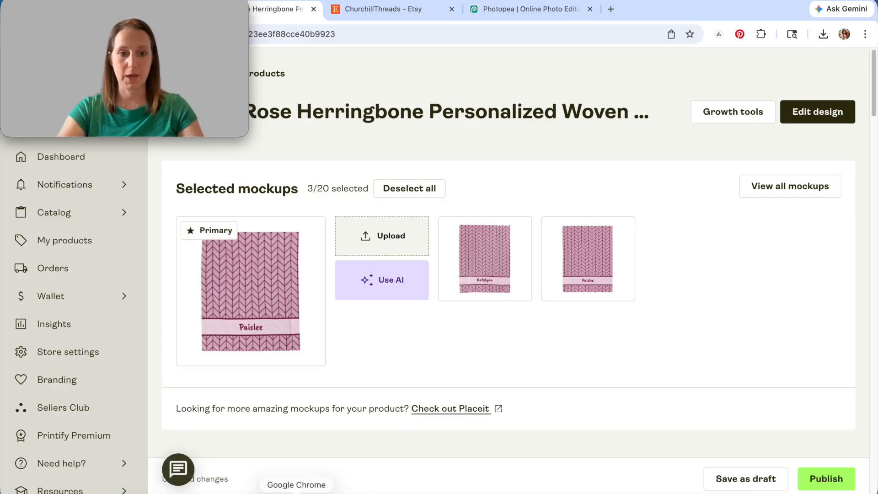
# Step: Preview the navy striped teddy bear image Front, 80_ × 60_ (4).jpg from Downloads and upload it to Canva
pyautogui.click(332, 492)
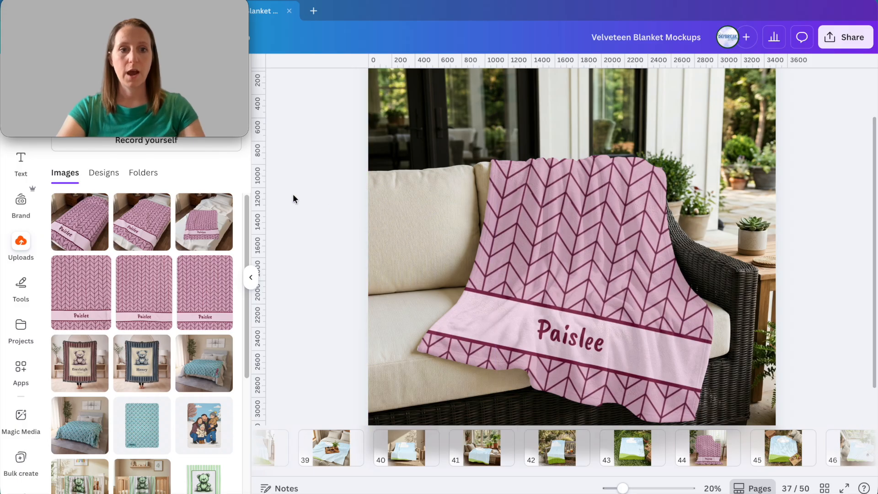
pyautogui.scroll(-15, 188, 293)
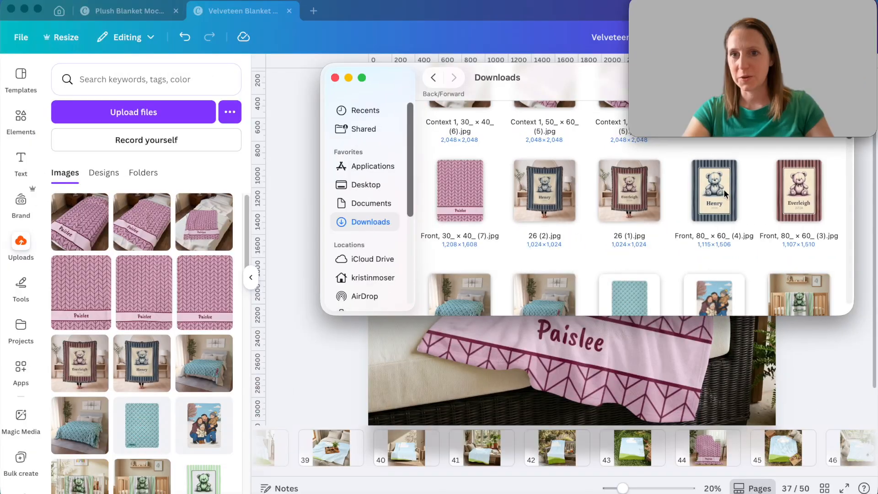
pyautogui.click(704, 192)
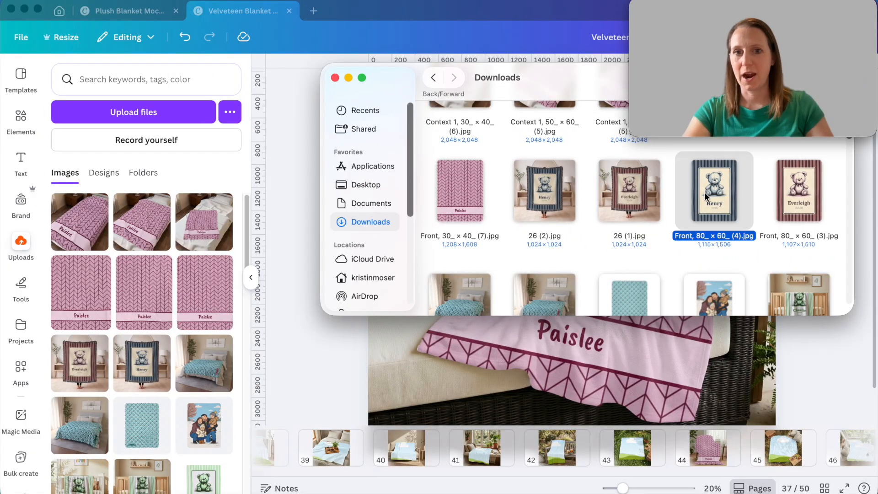
pyautogui.doubleClick(705, 192)
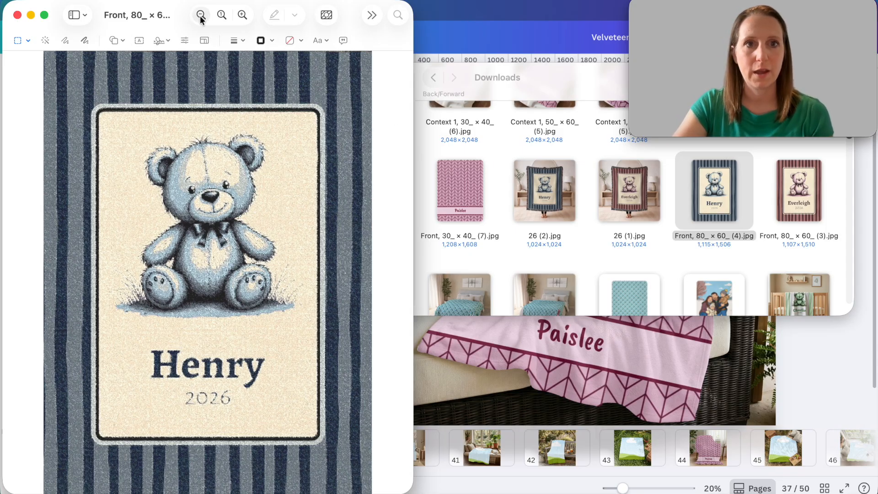
pyautogui.click(17, 15)
pyautogui.moveTo(732, 192); pyautogui.dragTo(135, 218)
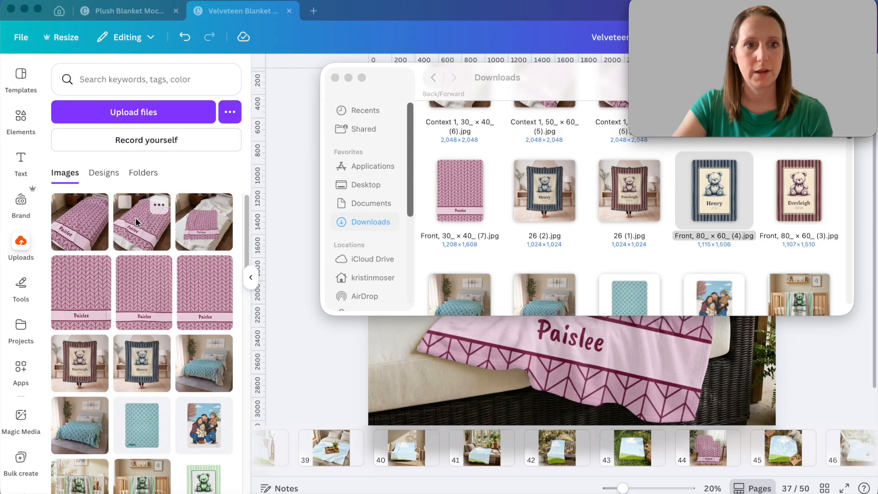
pyautogui.click(303, 104)
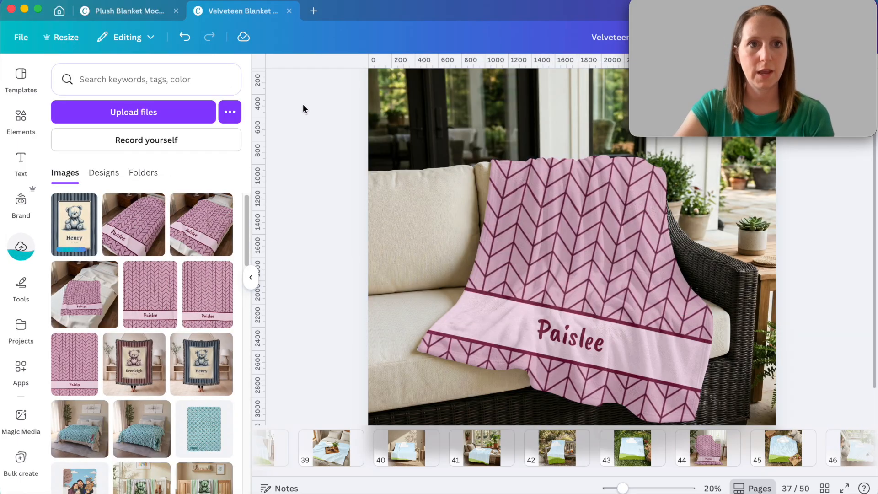
# Step: Search the Canva projects for "woven blanket" and open the Woven Blanket Mockups design last edited 14 days ago
pyautogui.click(59, 12)
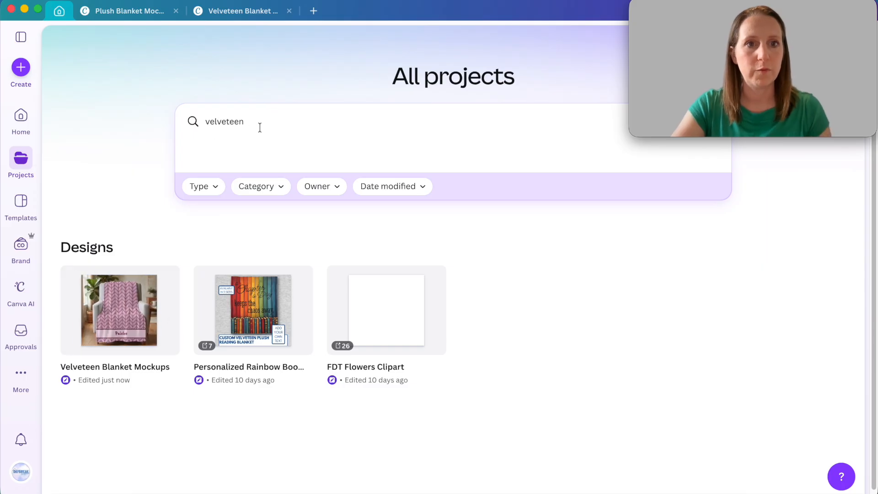
pyautogui.moveTo(249, 130); pyautogui.dragTo(169, 104)
pyautogui.write('woven')
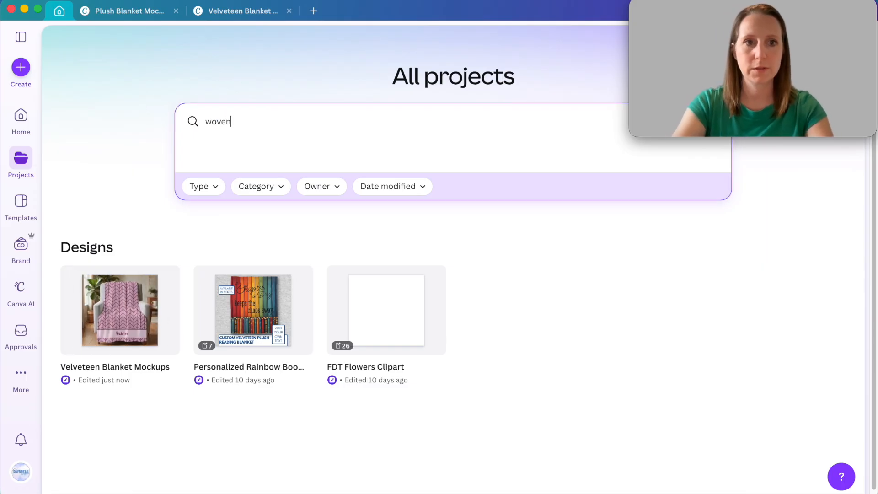
pyautogui.write(' blanket')
pyautogui.press('Return')
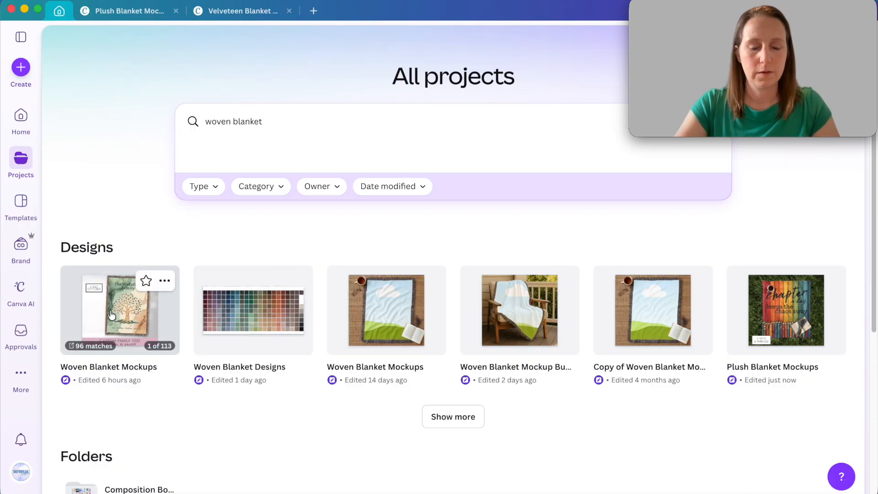
pyautogui.click(392, 317)
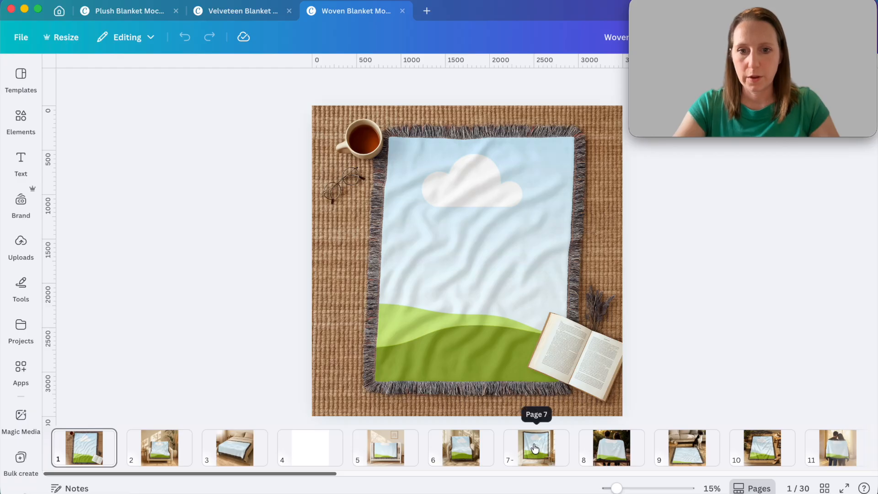
# Step: Fill the held-up blanket frame on page 12 with the uploaded personalized teddy bear image and inspect its woven texture up close
pyautogui.moveTo(197, 473); pyautogui.dragTo(469, 475)
pyautogui.click(161, 449)
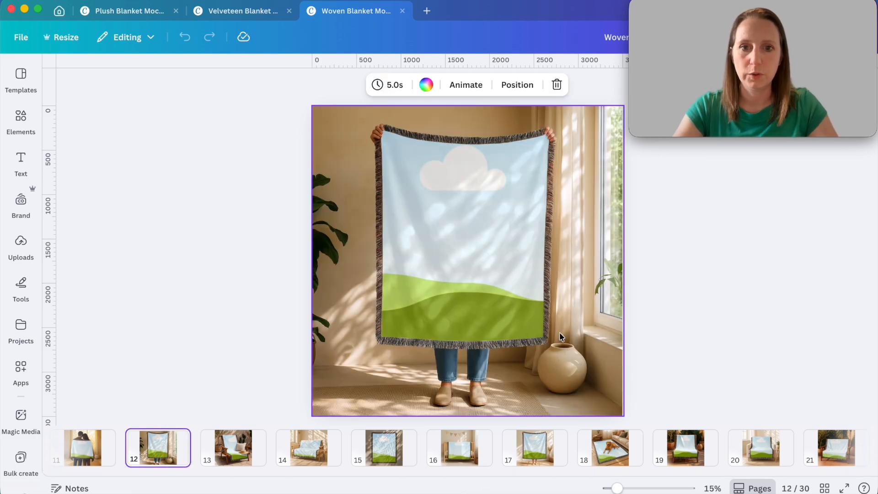
pyautogui.click(21, 243)
pyautogui.moveTo(71, 239); pyautogui.dragTo(533, 252)
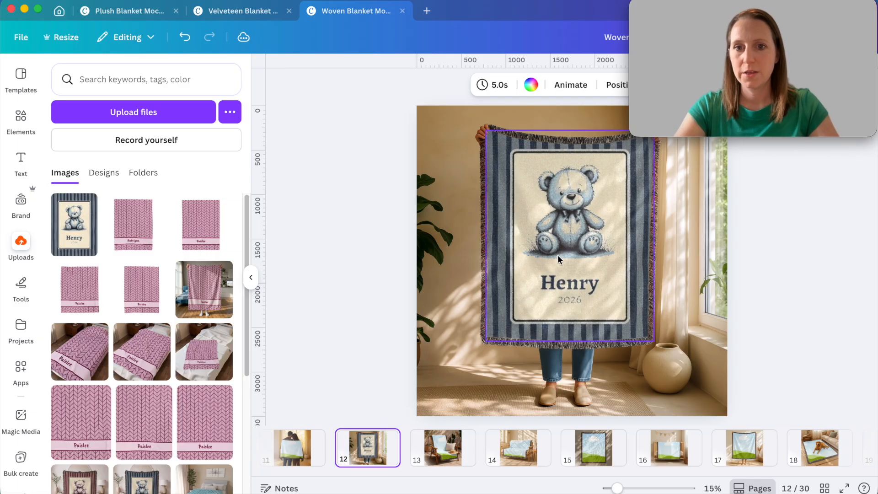
pyautogui.doubleClick(558, 254)
pyautogui.click(805, 269)
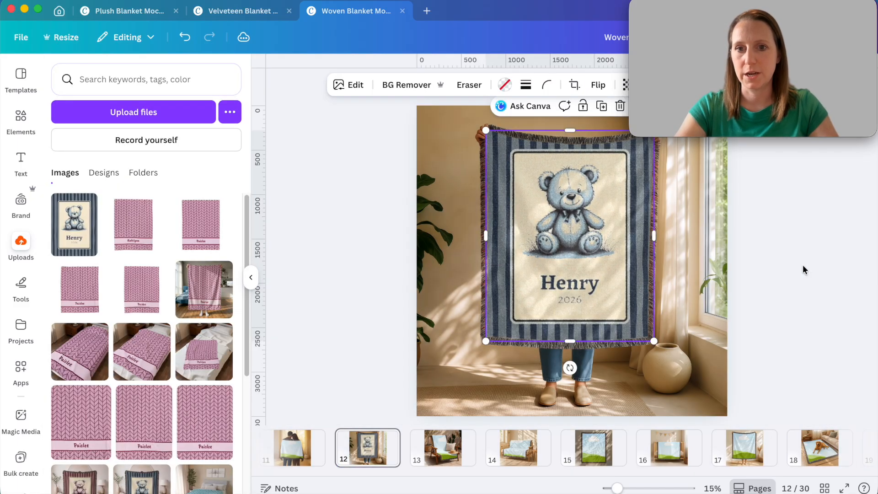
pyautogui.moveTo(617, 488); pyautogui.dragTo(636, 488)
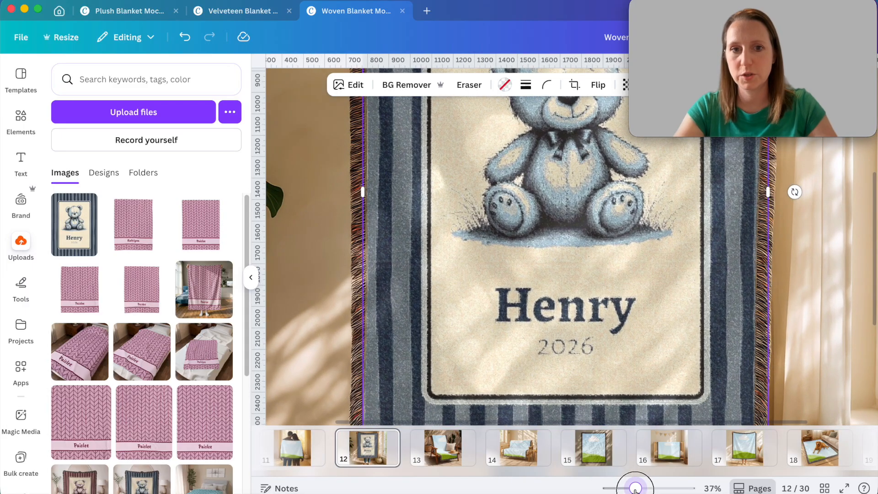
pyautogui.click(318, 283)
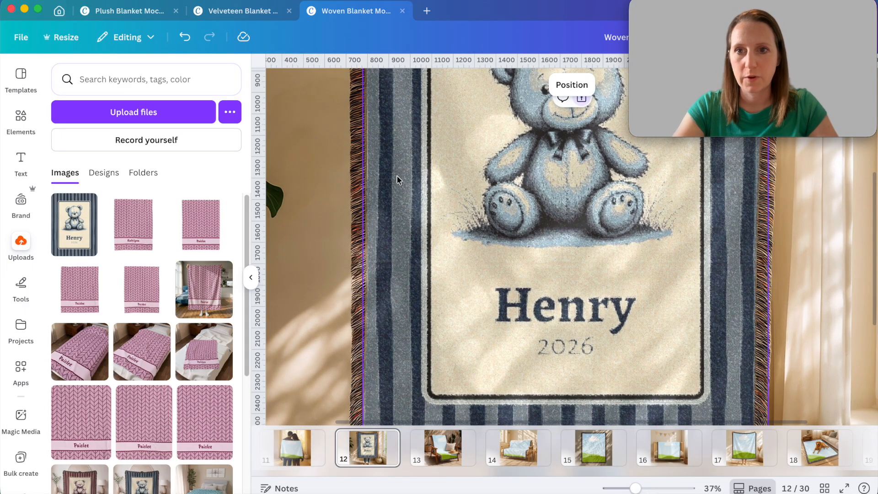
pyautogui.click(512, 238)
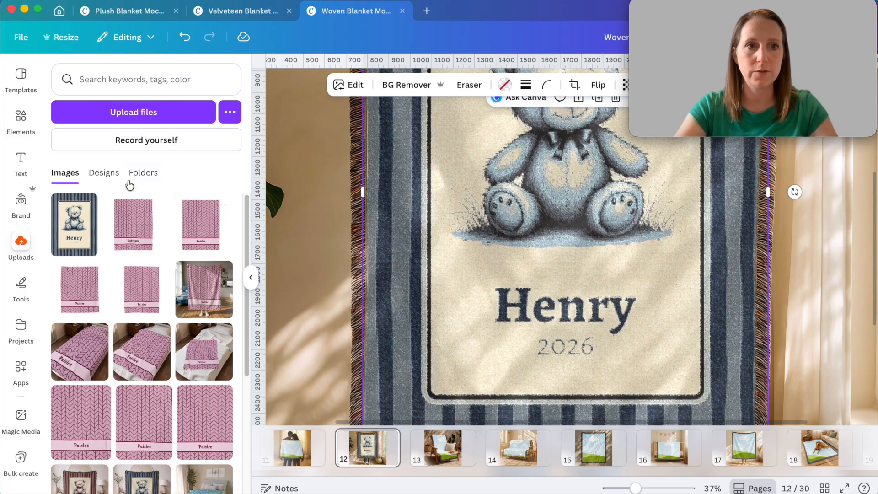
# Step: Browse through Documents to the Churchill Threads files and upload the navy striped teddy bear design with the blank white panel
pyautogui.click(133, 112)
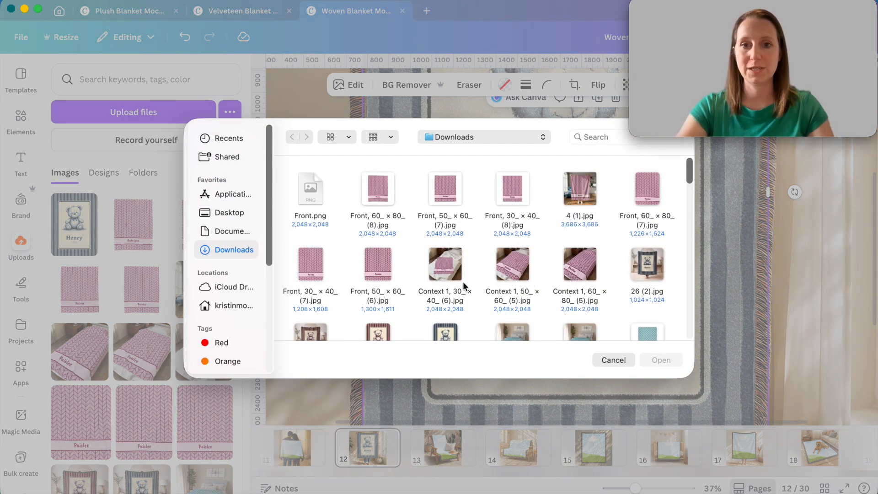
pyautogui.click(488, 134)
pyautogui.click(478, 151)
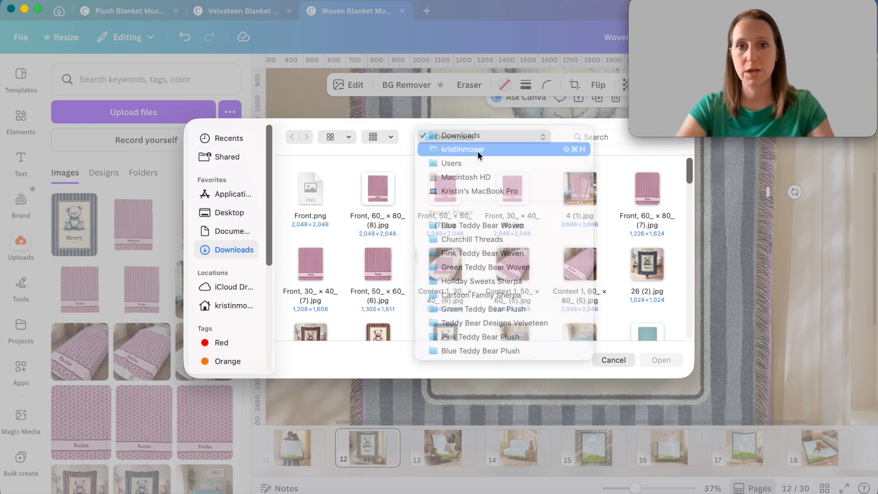
pyautogui.click(230, 231)
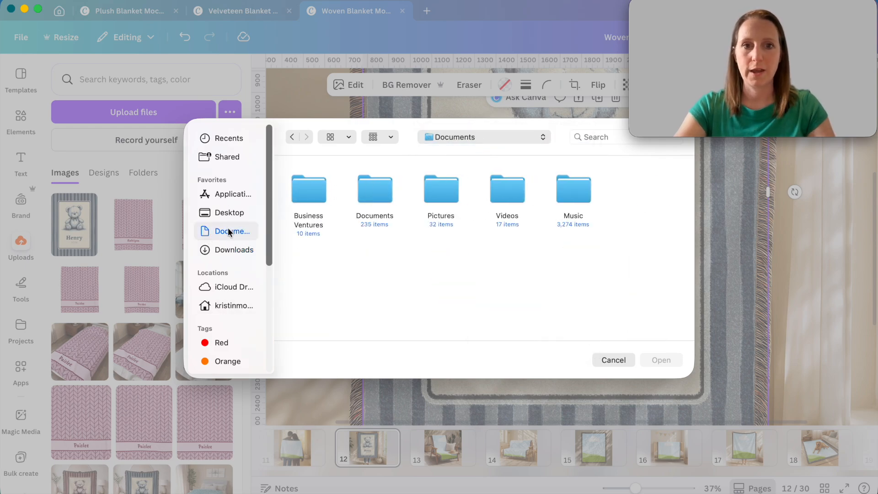
pyautogui.doubleClick(317, 191)
pyautogui.doubleClick(317, 187)
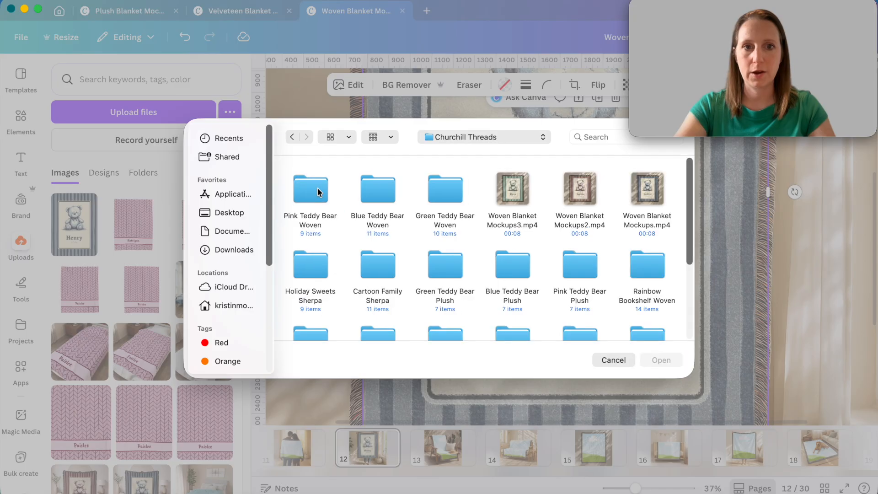
pyautogui.click(652, 360)
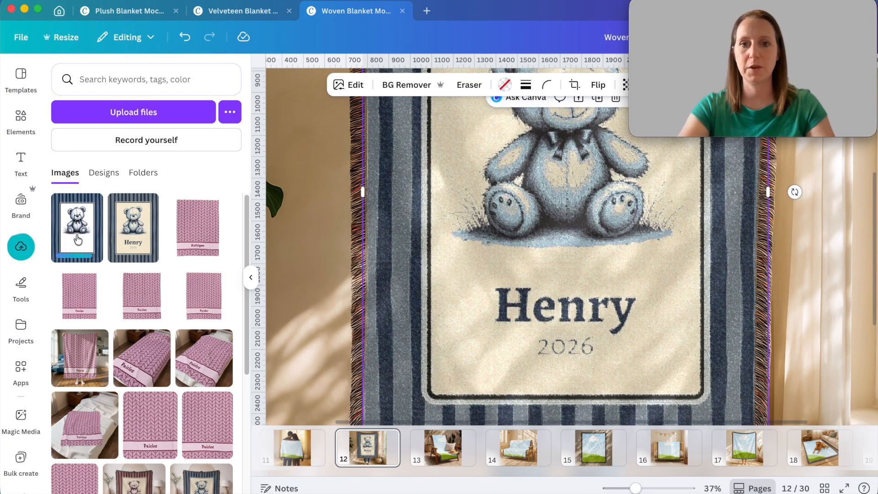
# Step: Replace the page 12 blanket's image with the blank-panel teddy bear design and set its transparency to 52
pyautogui.moveTo(76, 240); pyautogui.dragTo(434, 206)
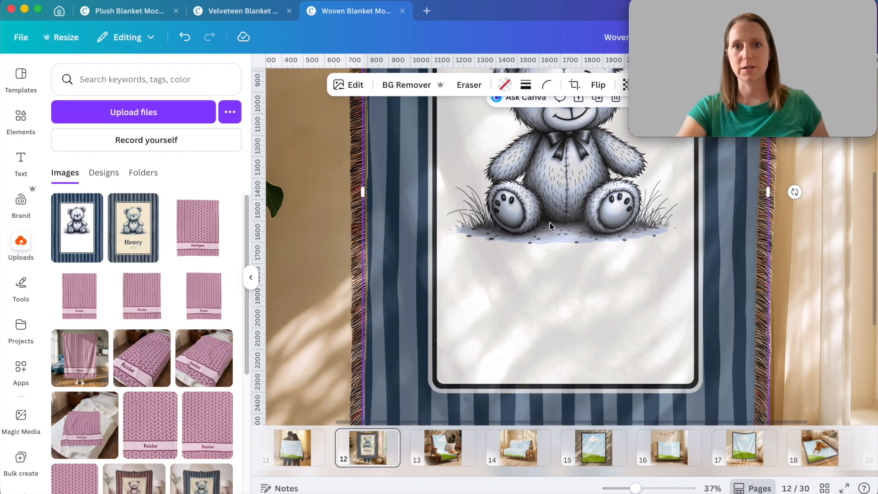
pyautogui.moveTo(809, 14); pyautogui.dragTo(198, 16)
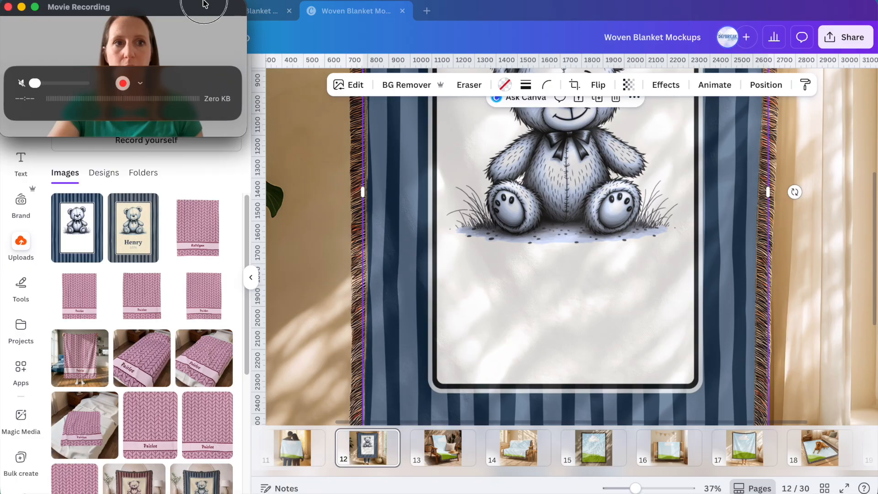
pyautogui.click(629, 85)
pyautogui.moveTo(660, 132); pyautogui.dragTo(616, 131)
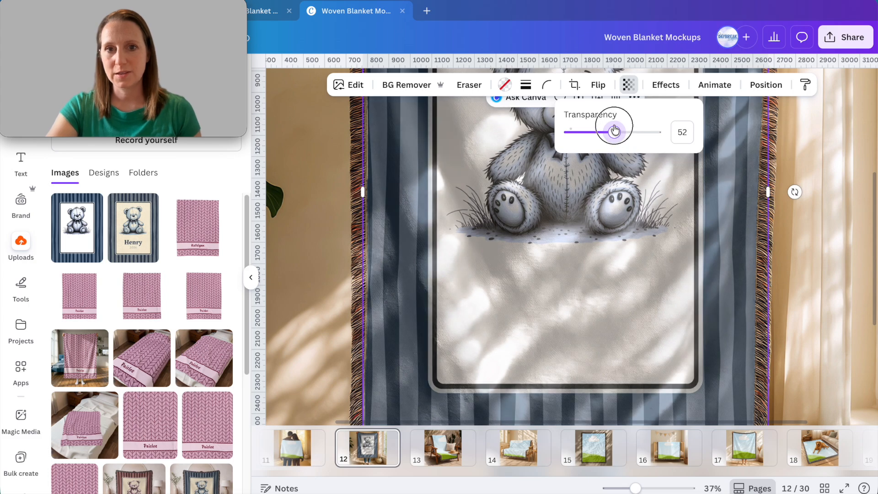
pyautogui.moveTo(633, 489); pyautogui.dragTo(624, 485)
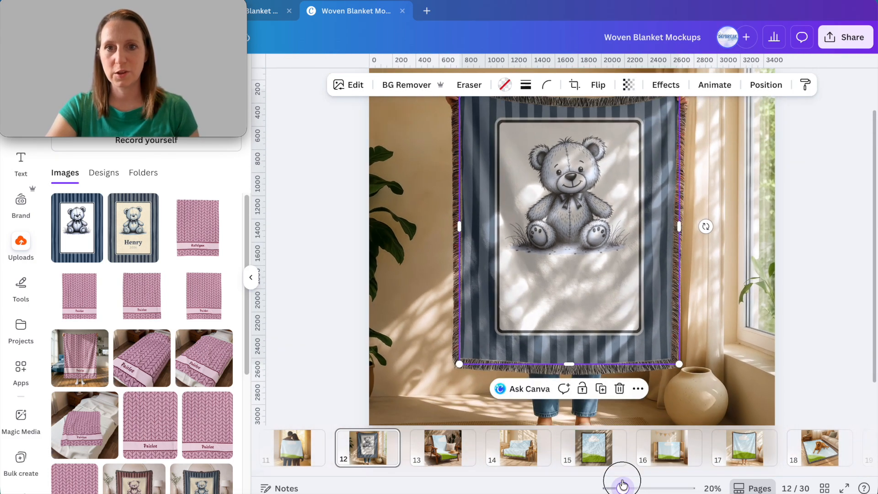
# Step: Add the personalized woven teddy bear image to page 12 beside the held-up blanket and compare the two up close
pyautogui.click(133, 227)
pyautogui.moveTo(578, 258); pyautogui.dragTo(418, 250)
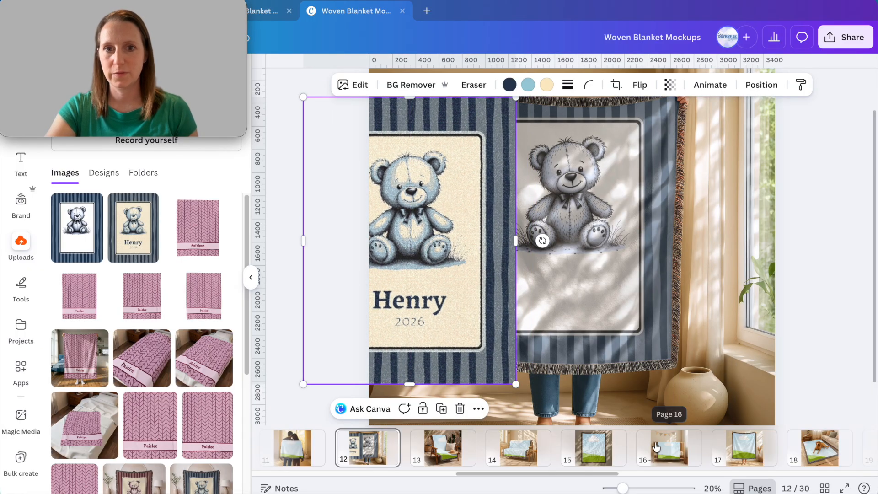
pyautogui.moveTo(622, 489); pyautogui.dragTo(632, 490)
pyautogui.moveTo(638, 488); pyautogui.dragTo(623, 488)
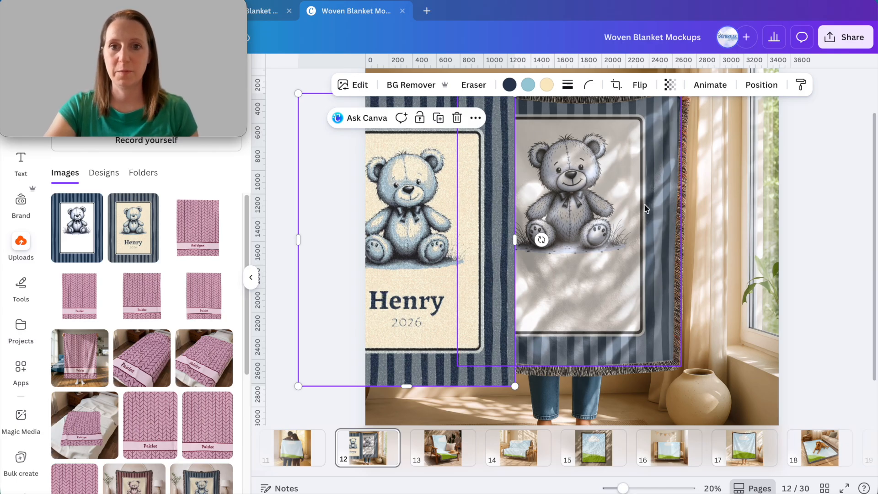
pyautogui.moveTo(623, 488); pyautogui.dragTo(632, 488)
# Step: Set the transparency of the held-up blanket's teddy bear design to 74, then switch to the Printify product page in Chrome
pyautogui.click(602, 373)
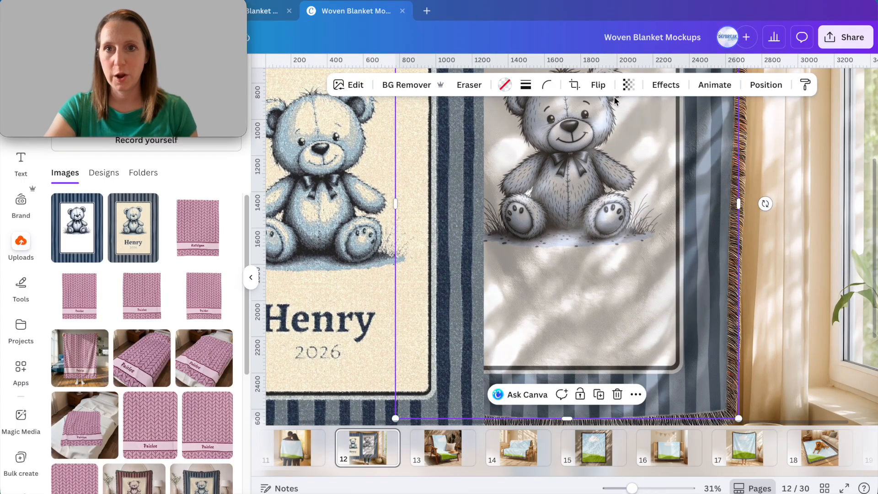
pyautogui.click(628, 85)
pyautogui.moveTo(630, 132)
pyautogui.mouseDown()
pyautogui.moveTo(621, 132)
pyautogui.moveTo(644, 139)
pyautogui.moveTo(634, 137)
pyautogui.mouseUp()
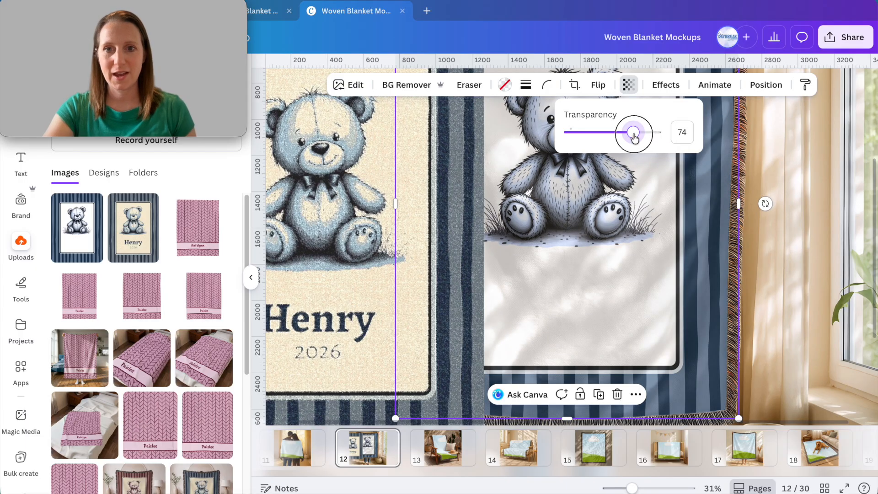
pyautogui.click(771, 349)
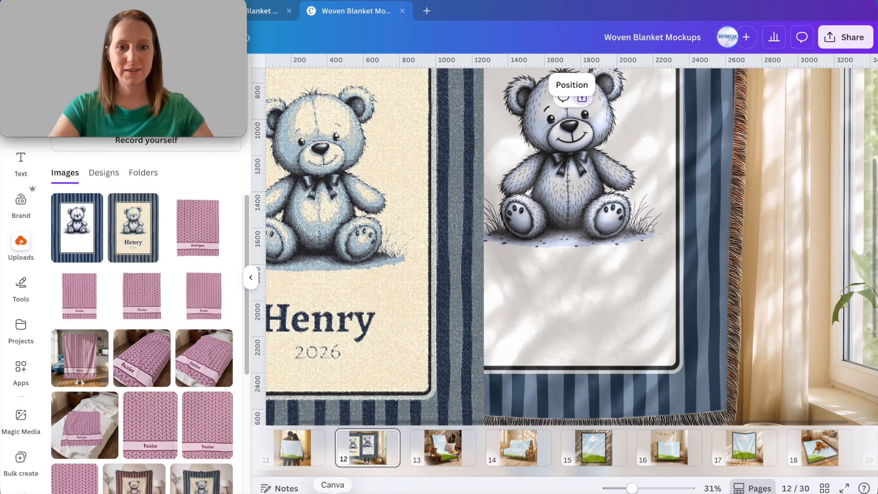
pyautogui.click(294, 492)
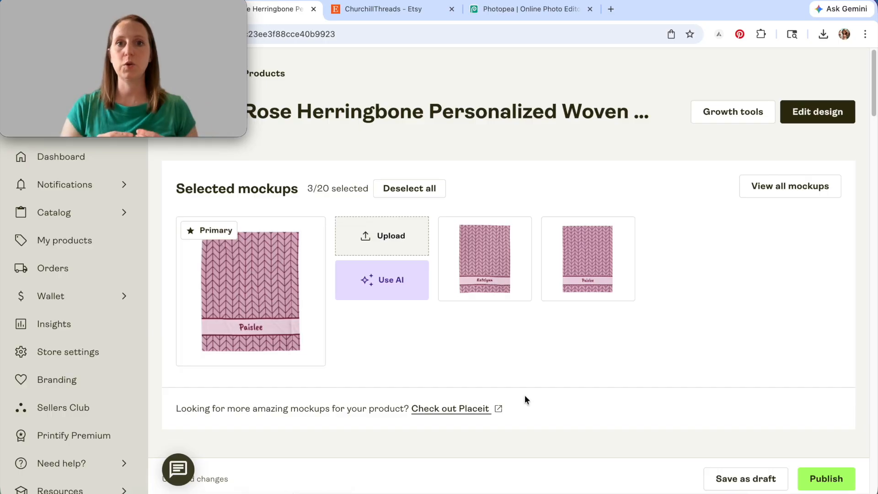